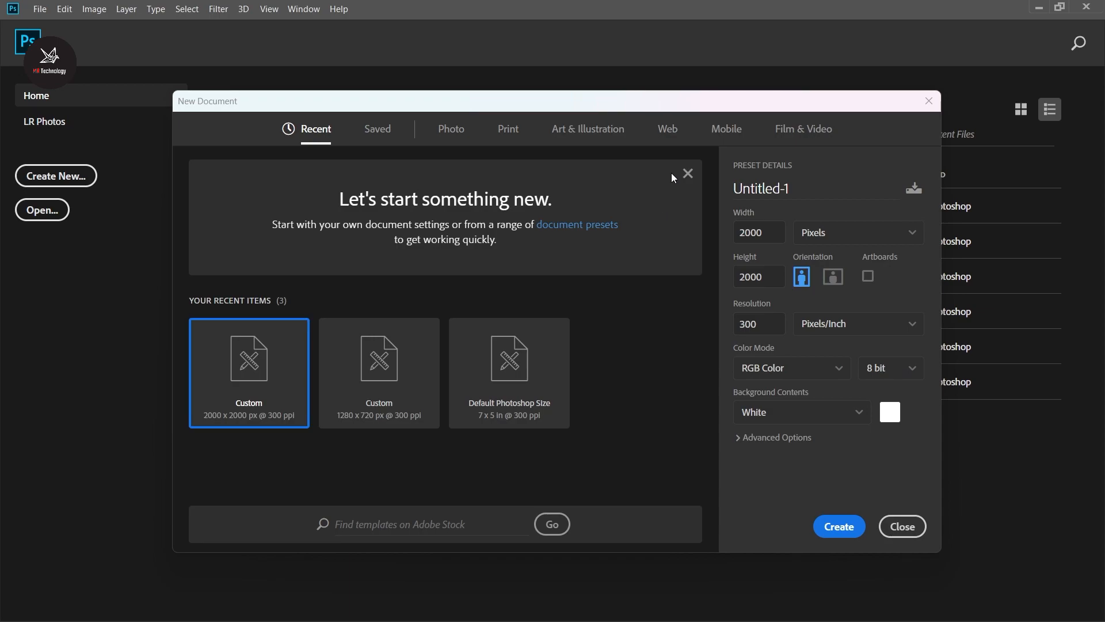
Start the new document from the Web presets without artboards, 1080 pixels wide and 1920 pixels high
{"action": "left_click", "coordinate": [688, 173]}
{"action": "left_click", "coordinate": [667, 130]}
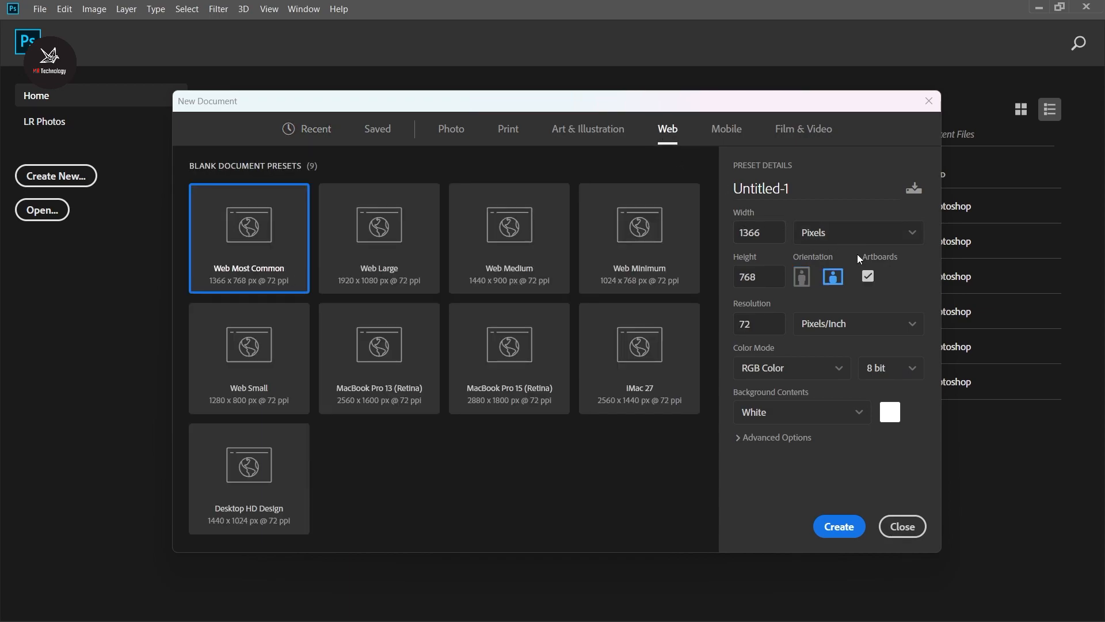
{"action": "left_click", "coordinate": [868, 276]}
{"action": "left_click", "coordinate": [739, 235]}
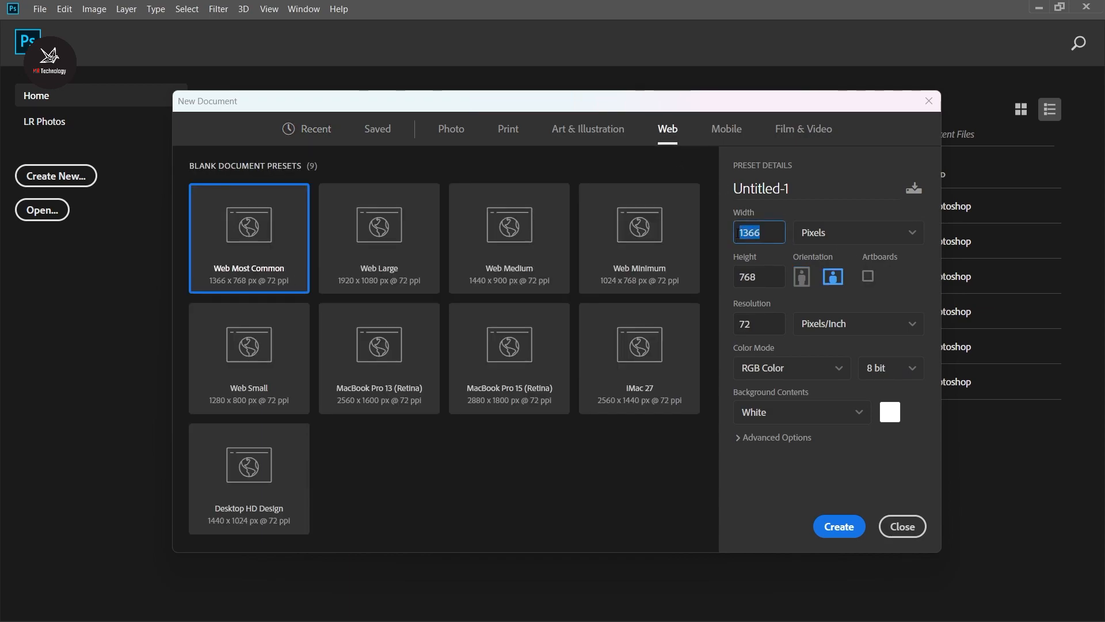
{"action": "type", "text": "1080"}
{"action": "key", "text": "Tab"}
{"action": "type", "text": "1920"}
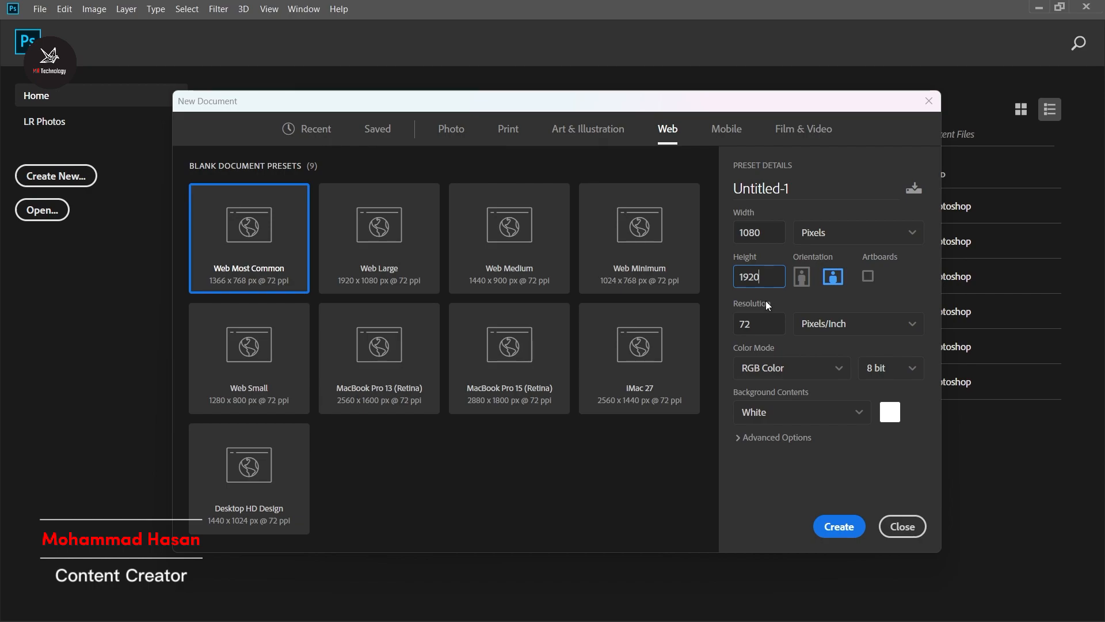
Set the new document to portrait orientation with a resolution of 300 pixels per inch
{"action": "left_click", "coordinate": [802, 276]}
{"action": "left_click", "coordinate": [833, 276]}
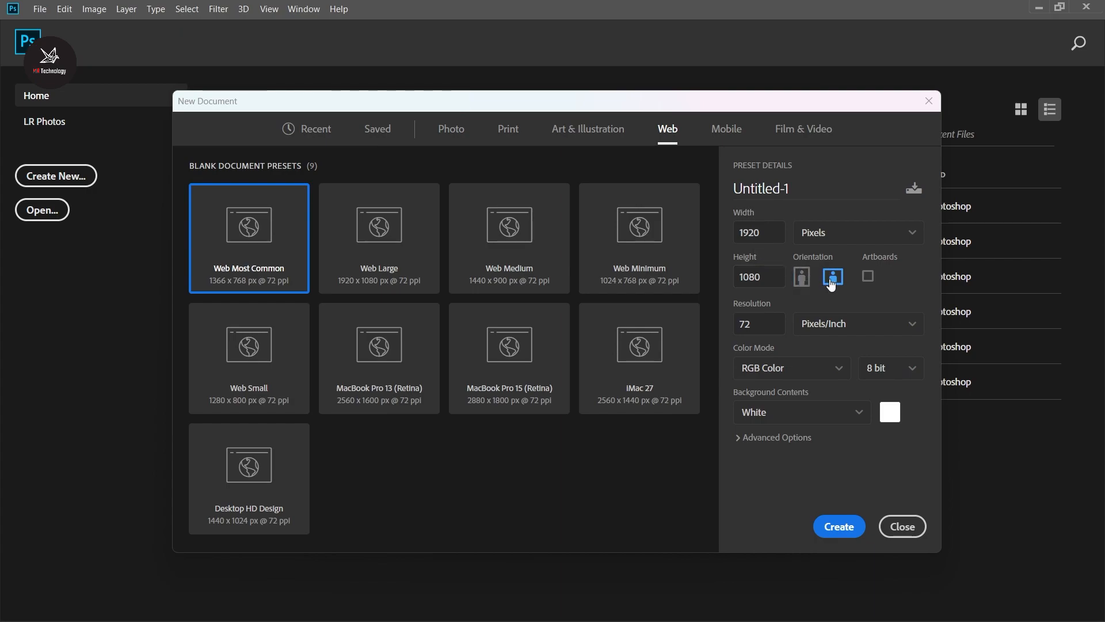
{"action": "left_click", "coordinate": [802, 278]}
{"action": "left_click_drag", "start_coordinate": [775, 234], "coordinate": [740, 232]}
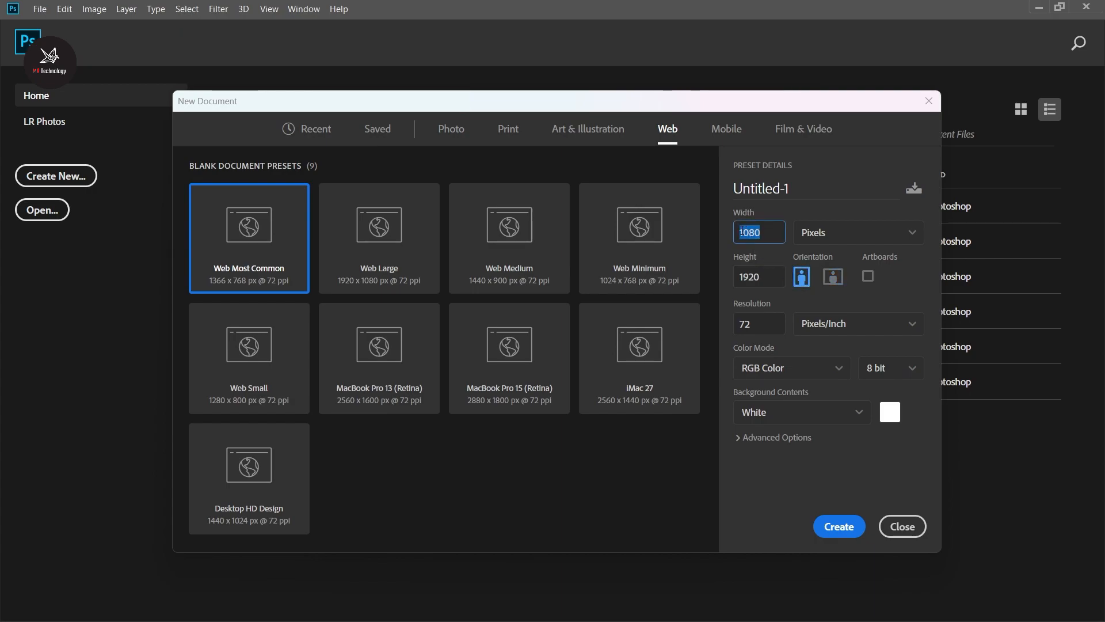
{"action": "left_click_drag", "start_coordinate": [759, 324], "coordinate": [713, 323]}
{"action": "type", "text": "300"}
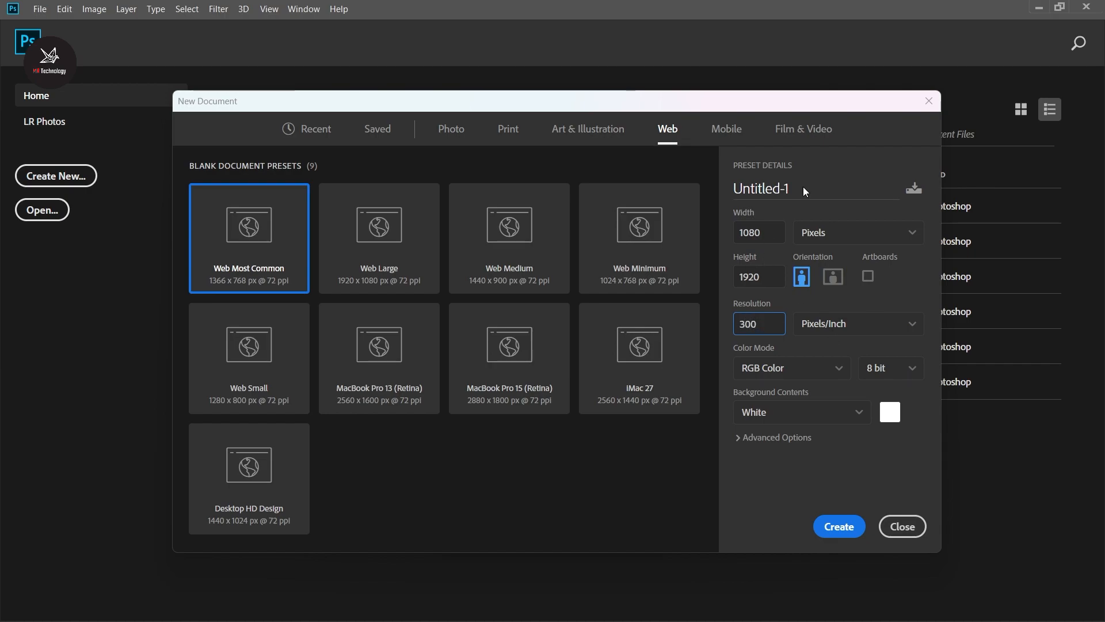
Name the document "Stories design" and create it
{"action": "left_click_drag", "start_coordinate": [803, 188], "coordinate": [720, 184]}
{"action": "type", "text": "Storo"}
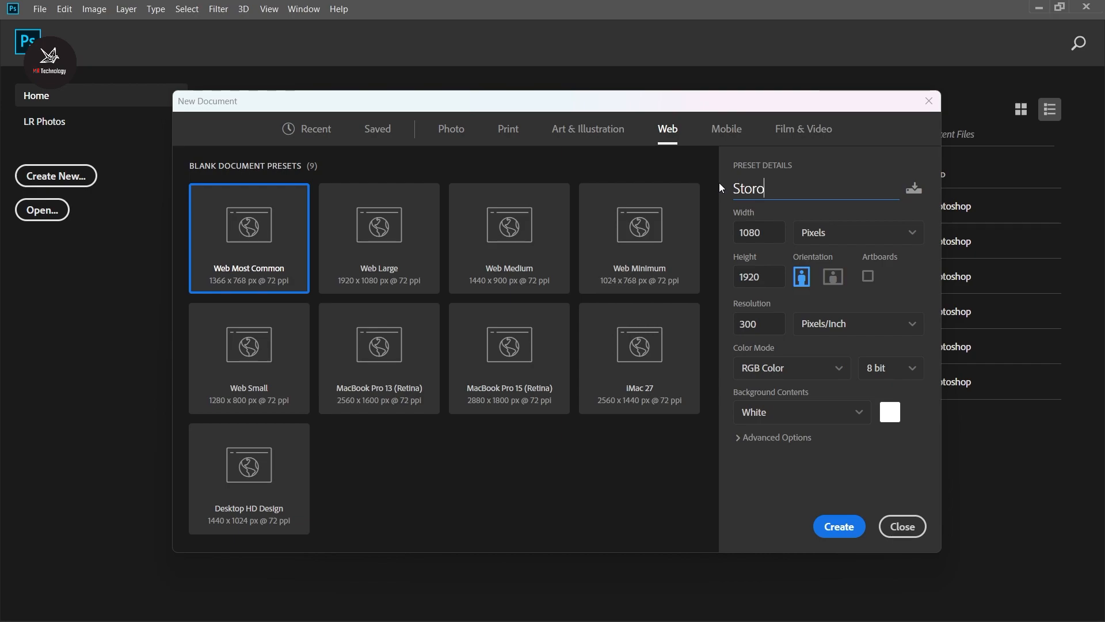
{"action": "key", "text": "BackSpace"}
{"action": "type", "text": "ies design"}
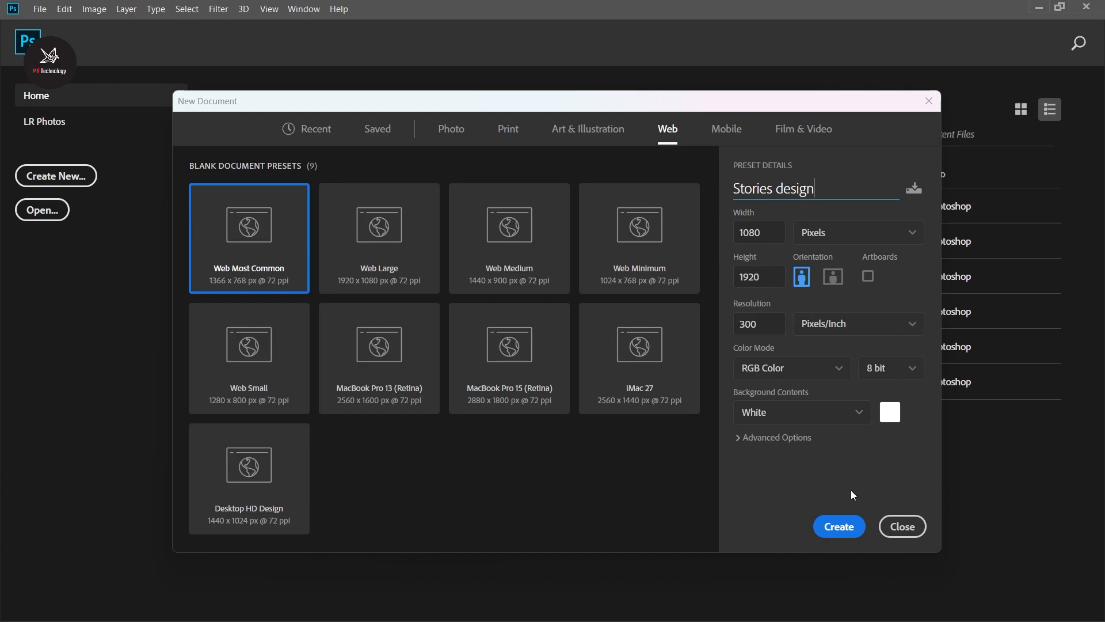
{"action": "left_click", "coordinate": [844, 525]}
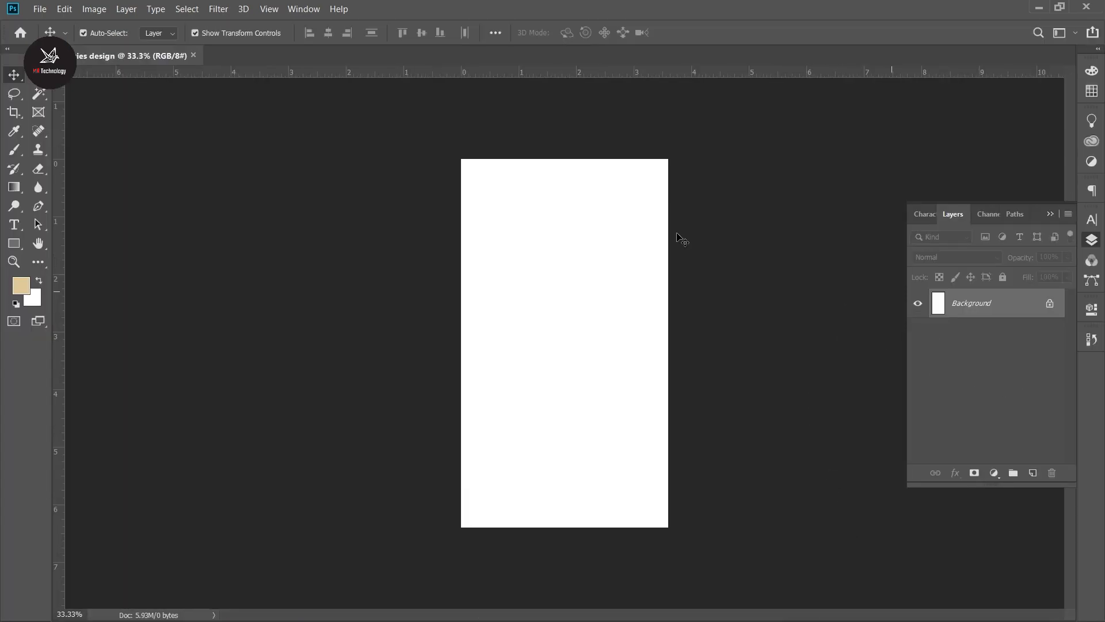
Unlock the background layer, then place the coffee image pngegg (3) as an embedded layer scaled to about 22.4%
{"action": "left_click", "coordinate": [1049, 304]}
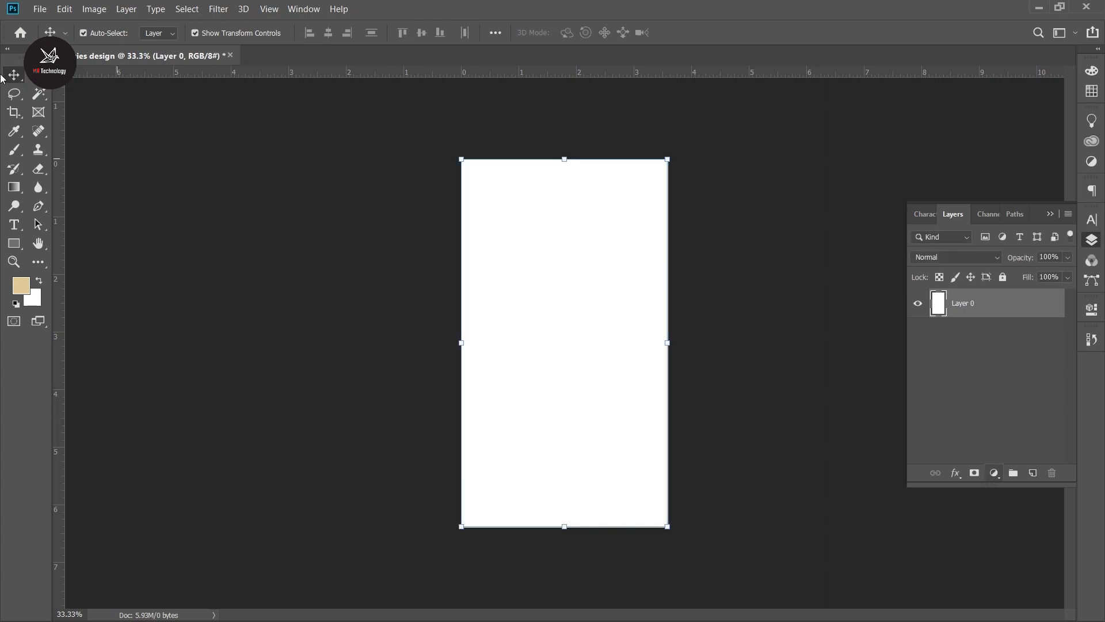
{"action": "left_click", "coordinate": [39, 9]}
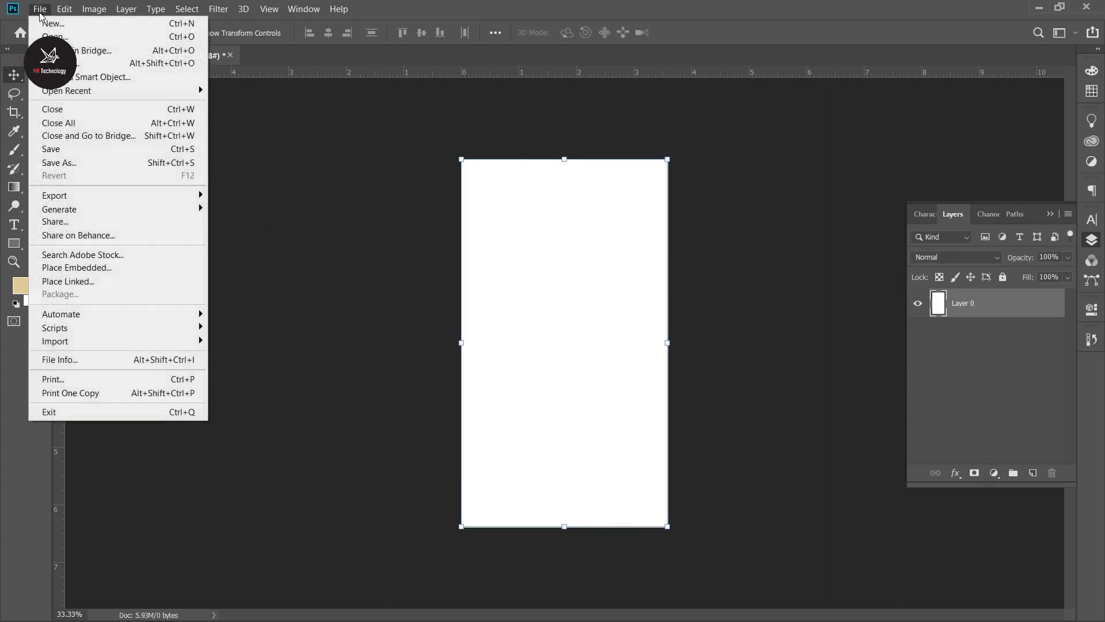
{"action": "left_click", "coordinate": [74, 267]}
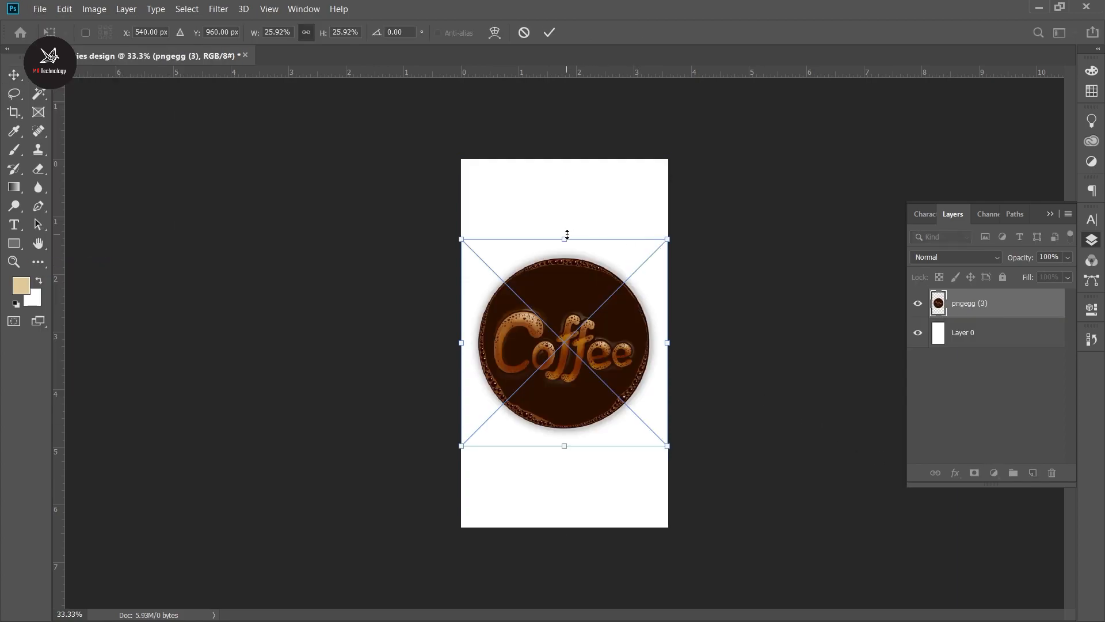
{"action": "left_click_drag", "start_coordinate": [567, 234], "coordinate": [568, 268]}
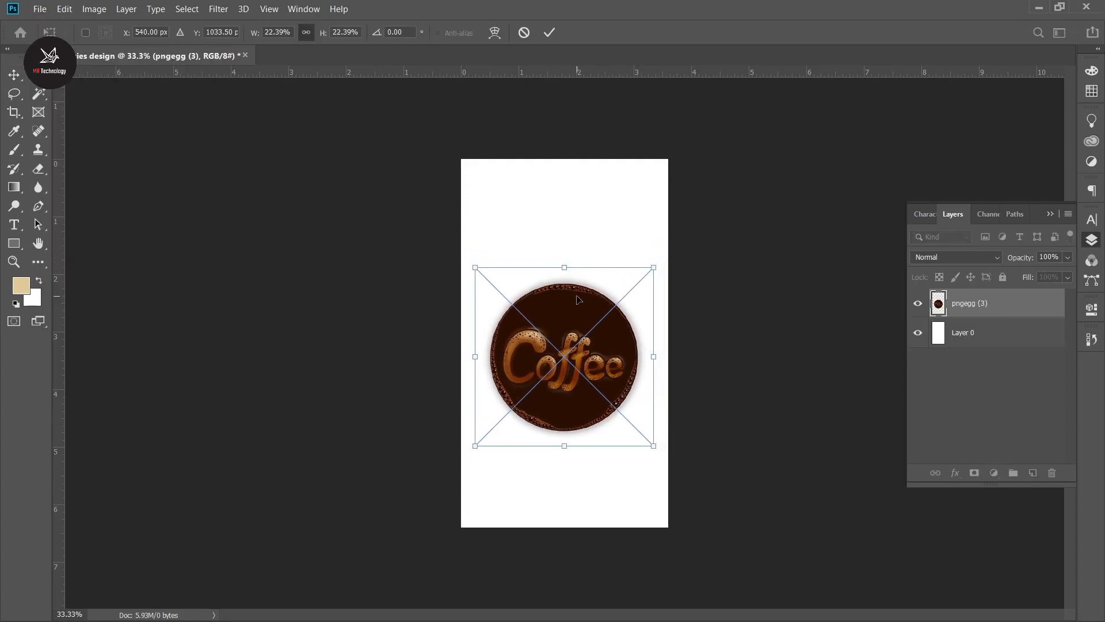
{"action": "key", "text": "Return"}
{"action": "left_click", "coordinate": [986, 396]}
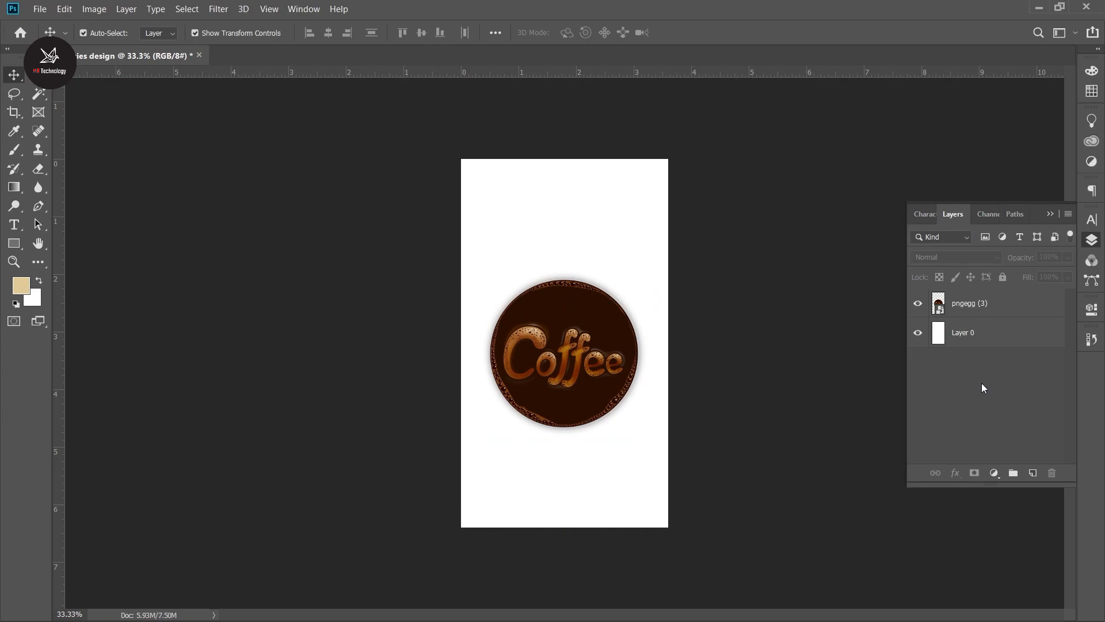
Add a tan Solid Color fill layer (#cab380) directly above Layer 0, beneath the coffee image
{"action": "left_click", "coordinate": [955, 333]}
{"action": "left_click", "coordinate": [997, 473]}
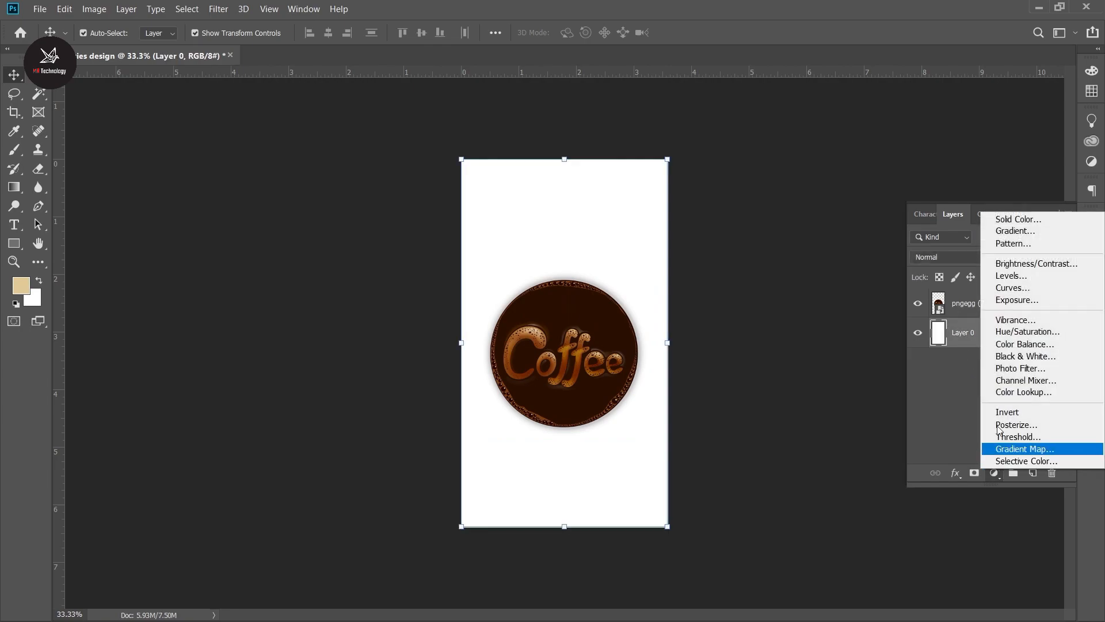
{"action": "left_click", "coordinate": [1015, 220]}
{"action": "type", "text": "e5ce9a"}
{"action": "left_click", "coordinate": [744, 328]}
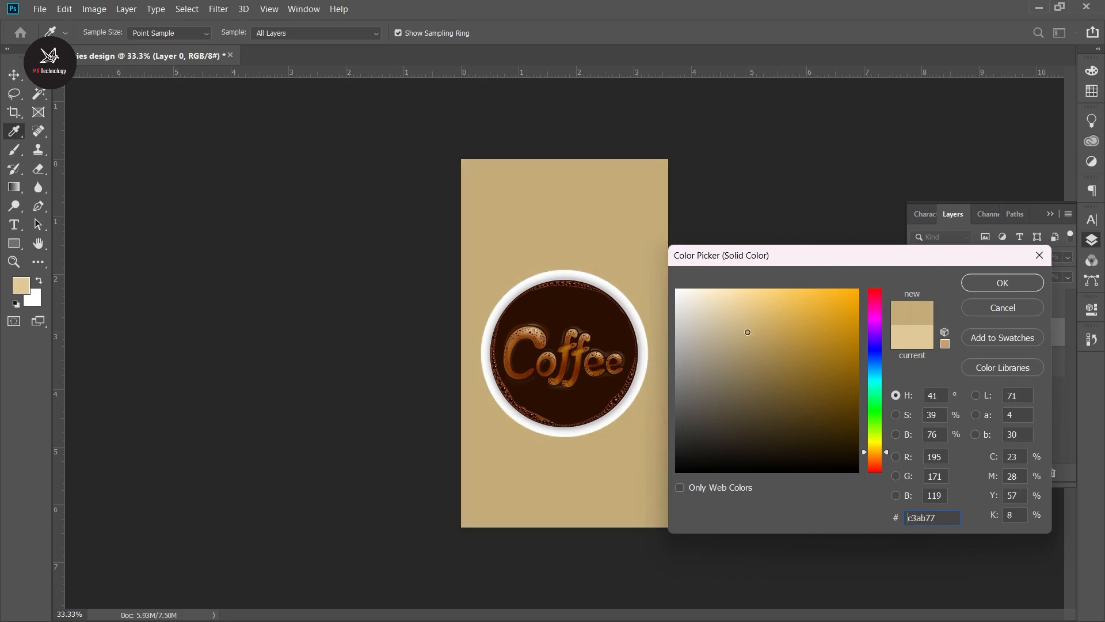
{"action": "left_click", "coordinate": [994, 288]}
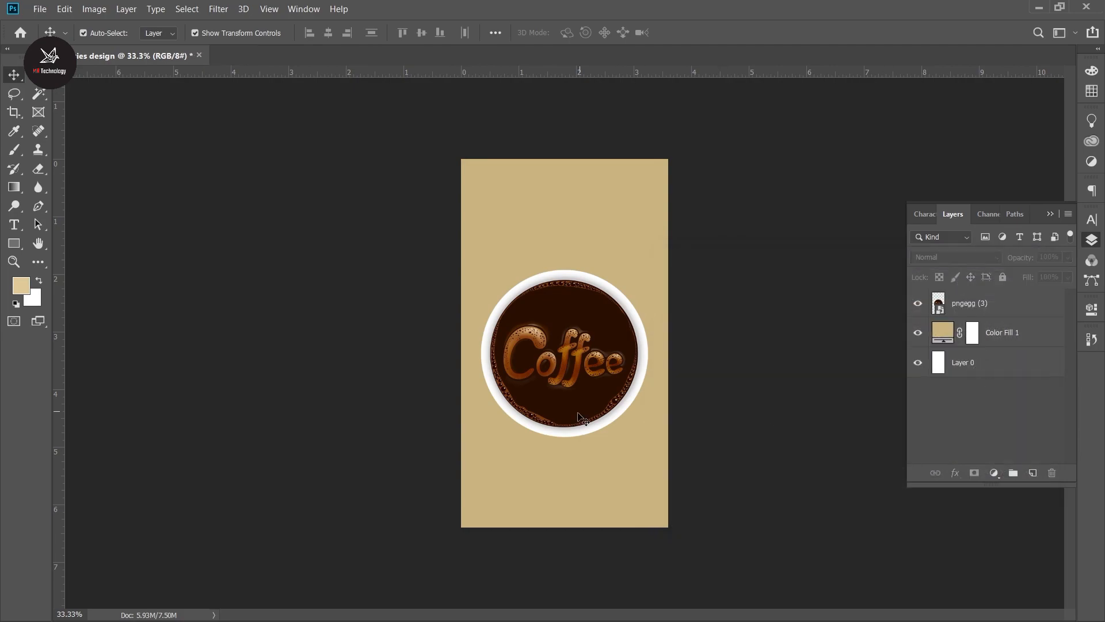
{"action": "key", "text": "ctrl+plus"}
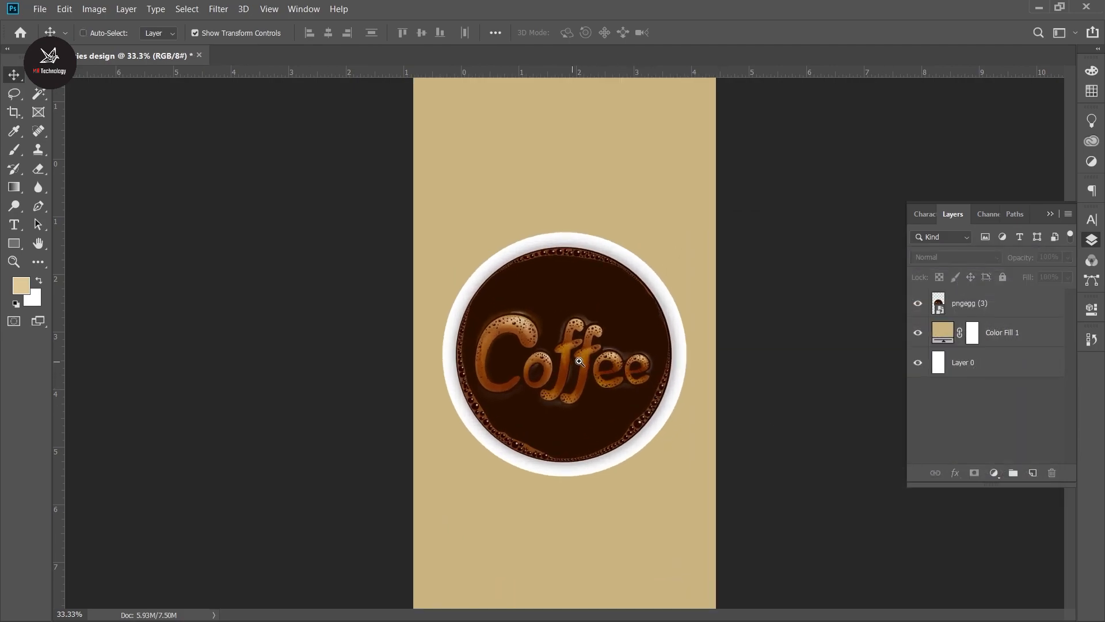
{"action": "scroll", "coordinate": [659, 422], "scroll_direction": "up", "scroll_amount": 1}
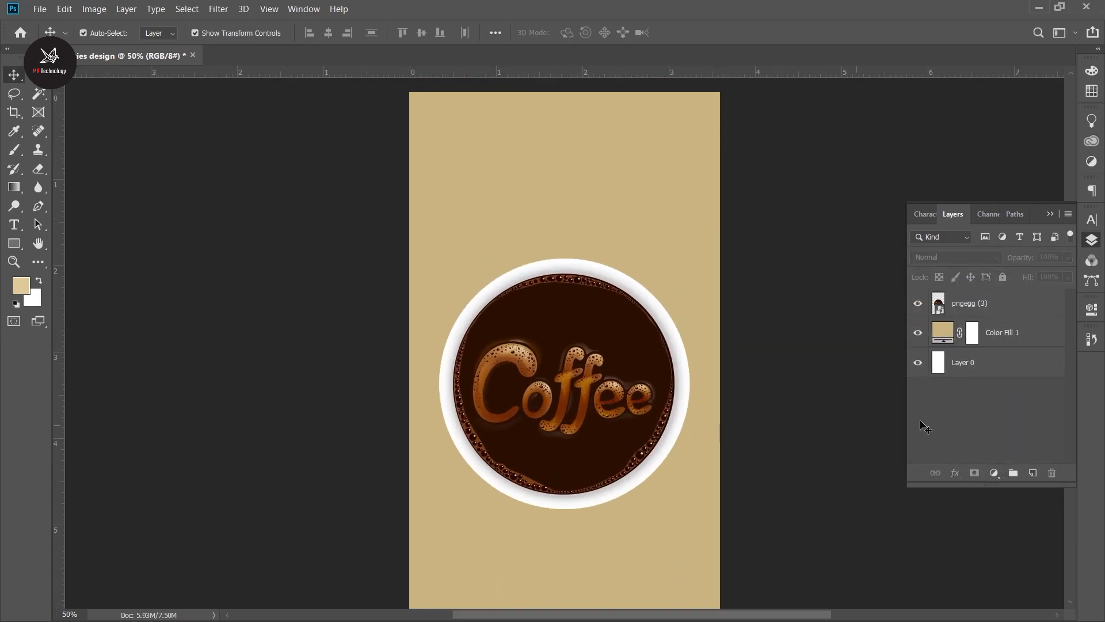
{"action": "double_click", "coordinate": [944, 336]}
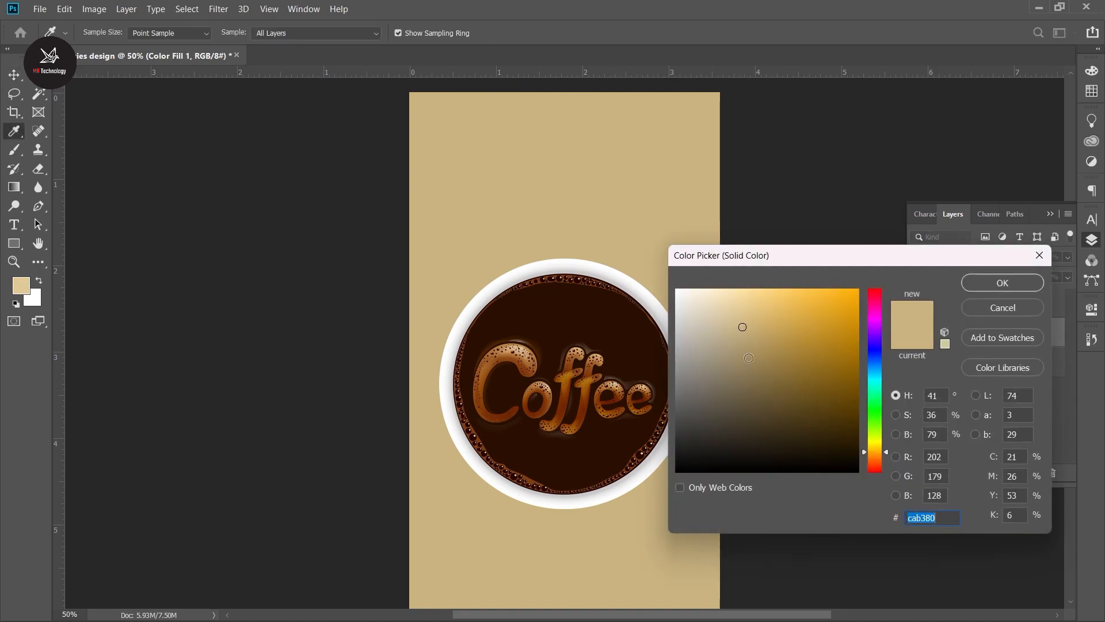
{"action": "mouse_move", "coordinate": [742, 328]}
{"action": "left_mouse_down"}
{"action": "mouse_move", "coordinate": [780, 353]}
{"action": "mouse_move", "coordinate": [774, 369]}
{"action": "mouse_move", "coordinate": [779, 294]}
{"action": "mouse_move", "coordinate": [789, 321]}
{"action": "mouse_move", "coordinate": [788, 295]}
{"action": "left_mouse_up"}
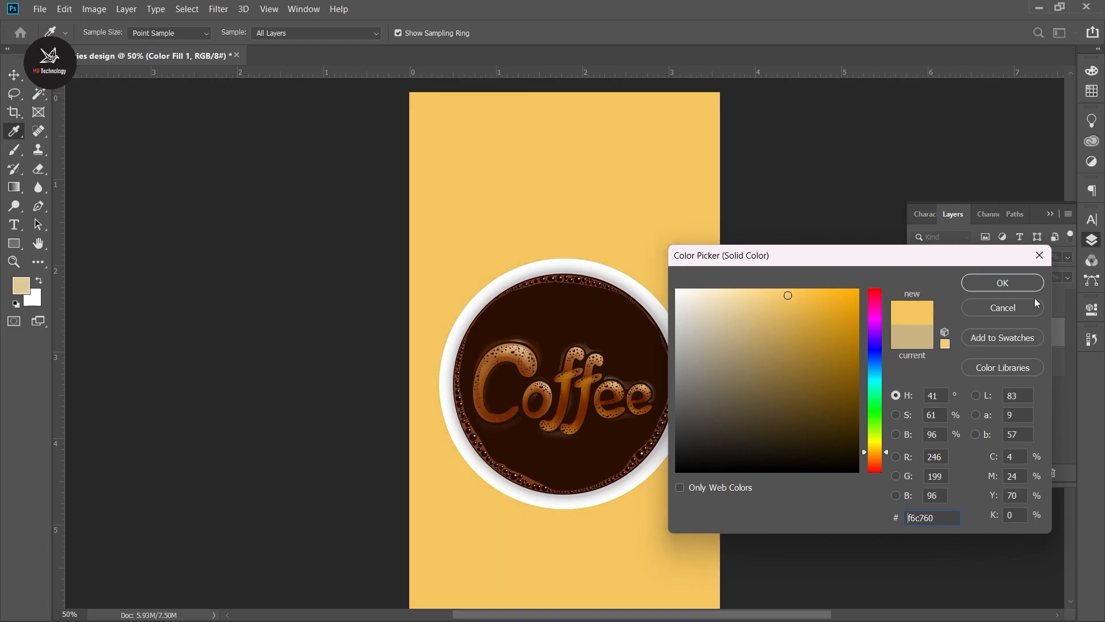
{"action": "left_click", "coordinate": [1033, 304]}
{"action": "key", "text": "v"}
{"action": "left_click", "coordinate": [1020, 396]}
{"action": "key", "text": "ctrl+minus"}
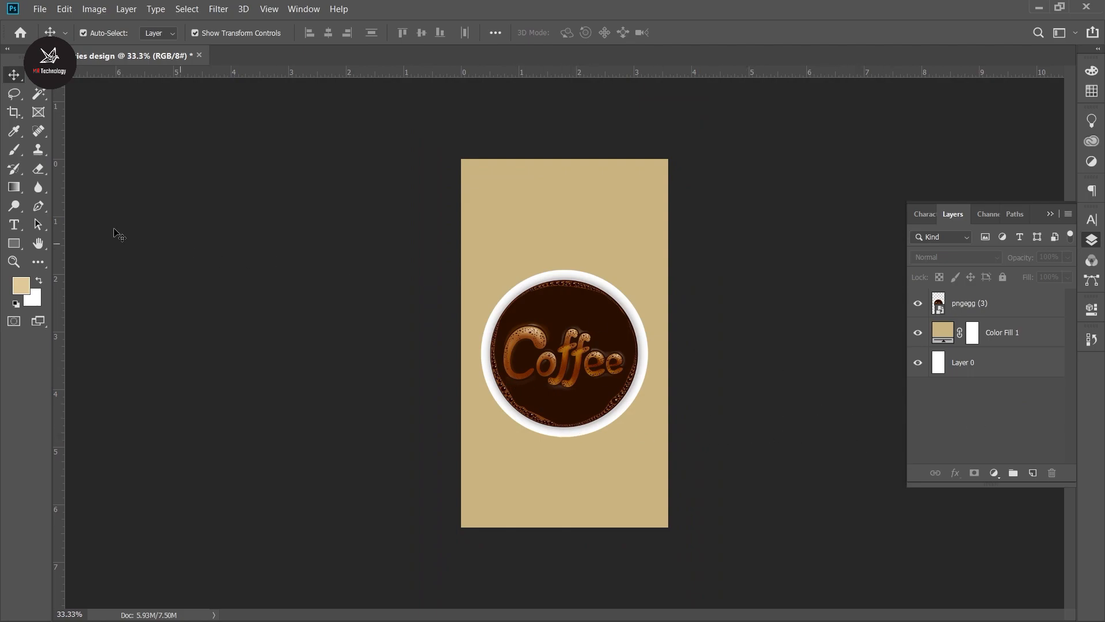
Place two vertical and two horizontal guides along the four edges of the canvas
{"action": "left_click_drag", "start_coordinate": [58, 288], "coordinate": [461, 291]}
{"action": "left_click_drag", "start_coordinate": [603, 72], "coordinate": [610, 159]}
{"action": "left_click_drag", "start_coordinate": [55, 310], "coordinate": [668, 316]}
{"action": "left_click_drag", "start_coordinate": [626, 72], "coordinate": [636, 526]}
Nudge the coffee image straight down in large increments to below the middle of the canvas
{"action": "left_click", "coordinate": [588, 391]}
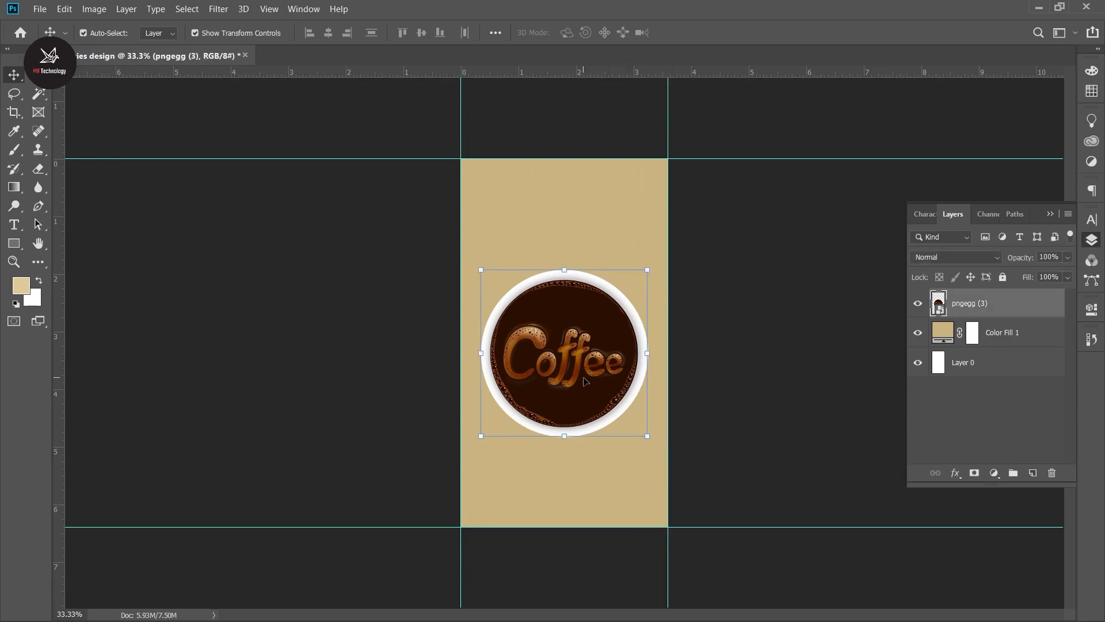
{"action": "key", "text": "shift+Down"}
{"action": "key", "text": "shift+Down"}
{"action": "key", "text": "shift+Down"}
{"action": "key", "text": "shift+Down"}
{"action": "key", "text": "shift+Down"}
{"action": "key", "text": "shift+Down"}
{"action": "key", "text": "shift+Down"}
{"action": "key", "text": "shift+Down"}
{"action": "key", "text": "shift+Down"}
{"action": "key", "text": "shift+Down"}
{"action": "key", "text": "shift+Down"}
{"action": "key", "text": "shift+Down"}
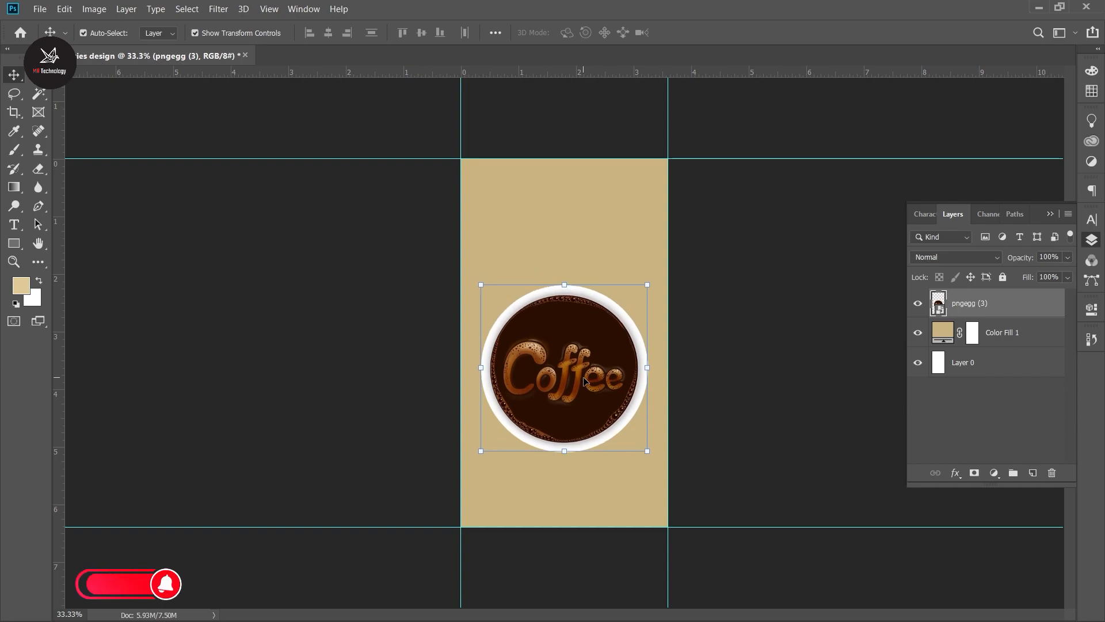
{"action": "key", "text": "shift+Down"}
{"action": "left_click", "coordinate": [965, 415]}
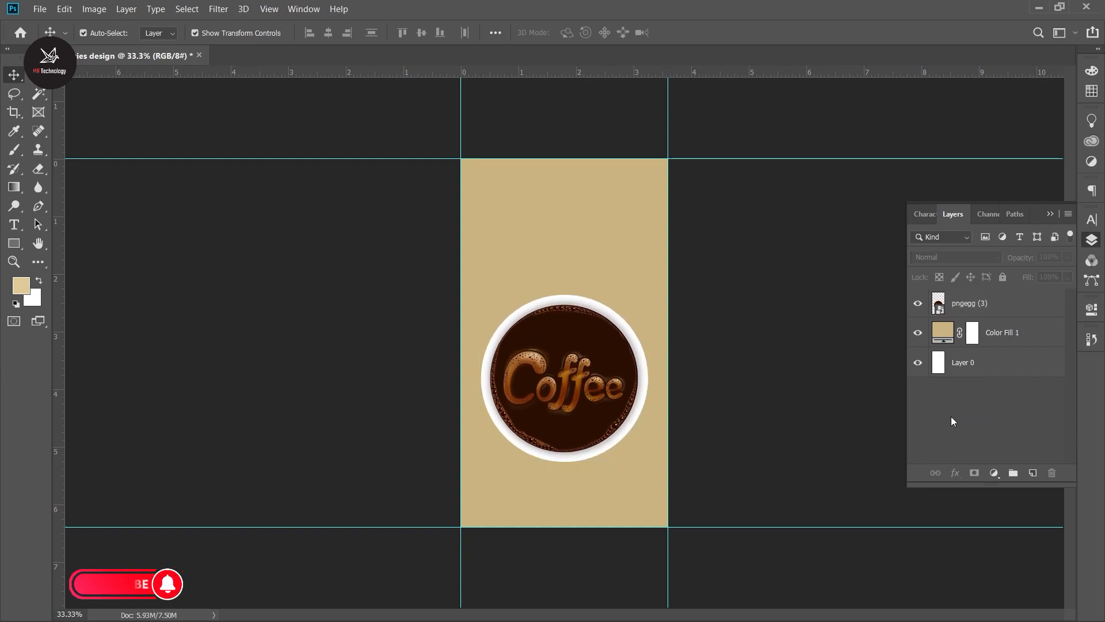
Move the coffee image up to the vertical centre of the canvas
{"action": "key", "text": "ctrl+plus"}
{"action": "left_click_drag", "start_coordinate": [642, 457], "coordinate": [612, 380]}
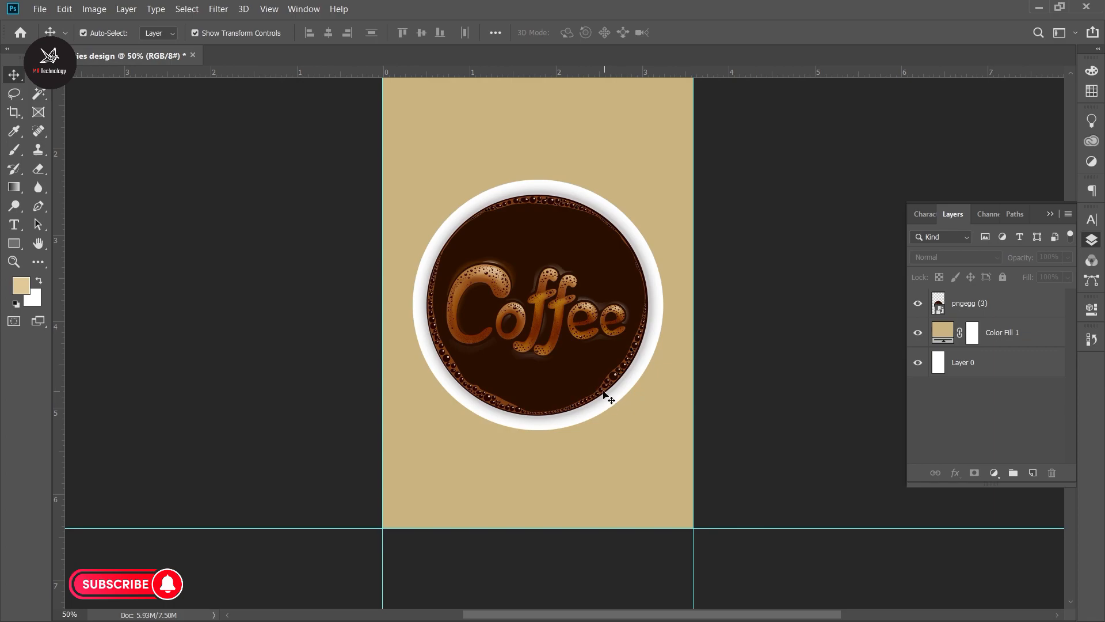
{"action": "scroll", "coordinate": [541, 381], "scroll_direction": "up", "scroll_amount": 3}
{"action": "key", "text": "ctrl+minus"}
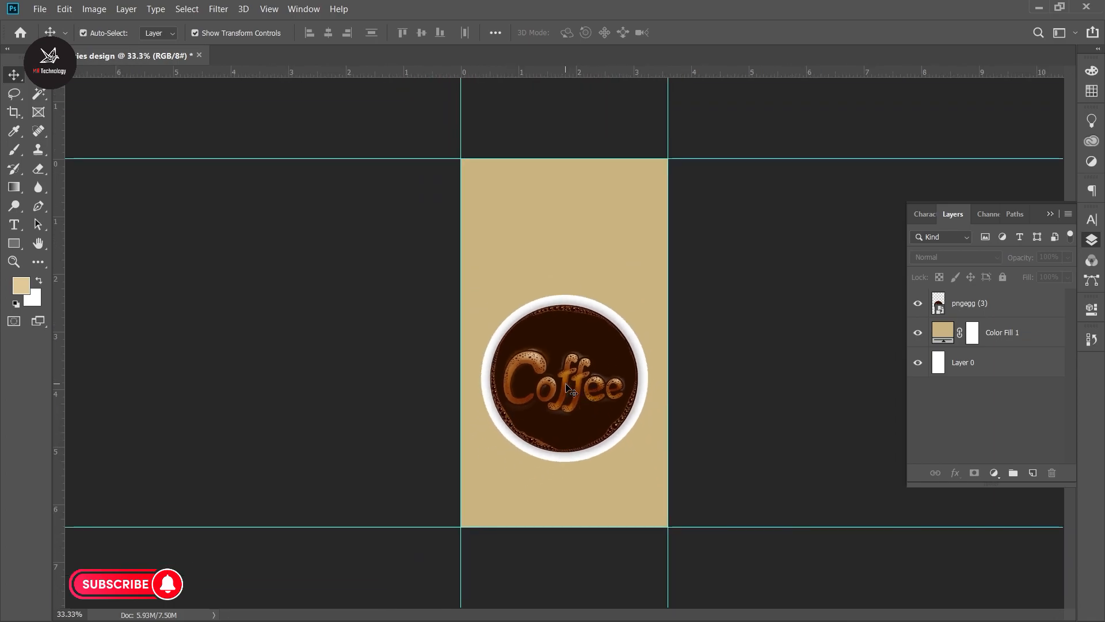
{"action": "left_click_drag", "start_coordinate": [575, 359], "coordinate": [576, 323]}
{"action": "left_click", "coordinate": [887, 431]}
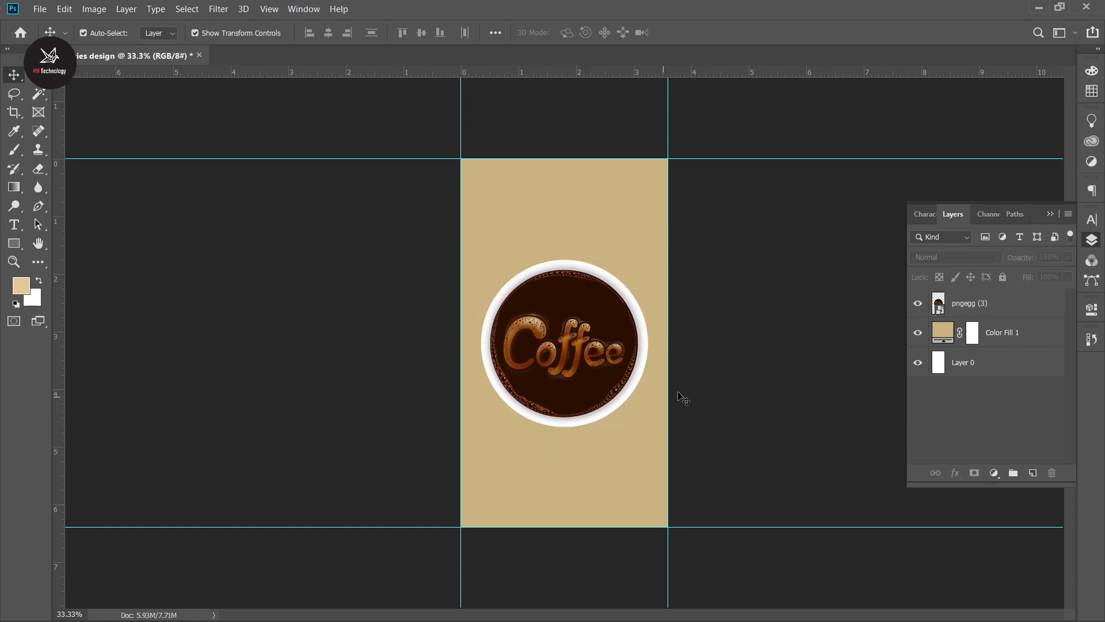
{"action": "left_click", "coordinate": [981, 308]}
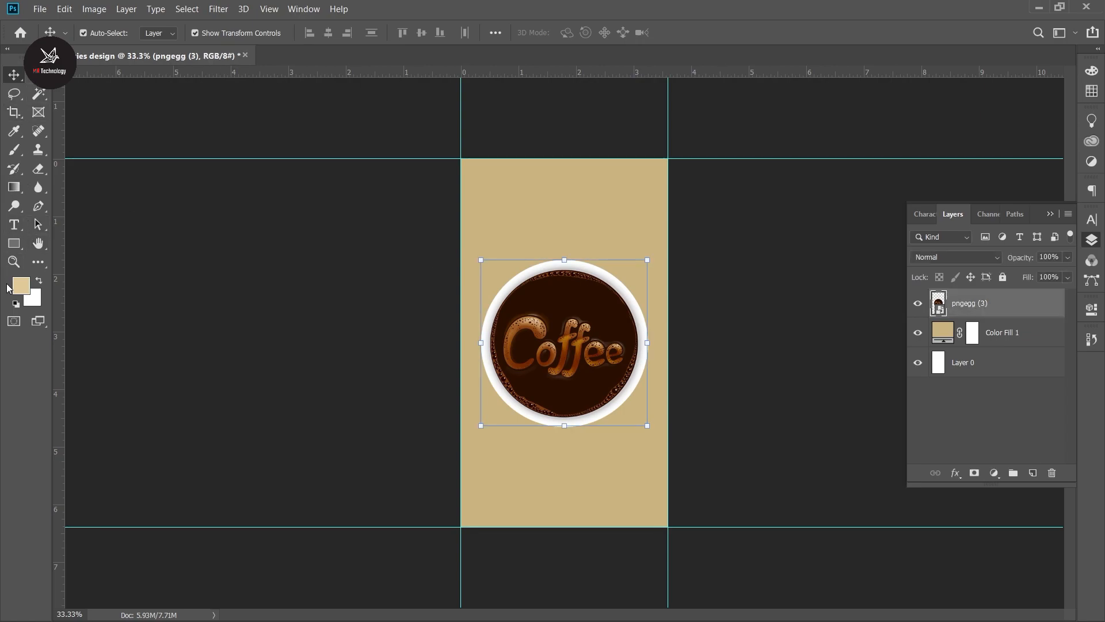
{"action": "left_click", "coordinate": [14, 134]}
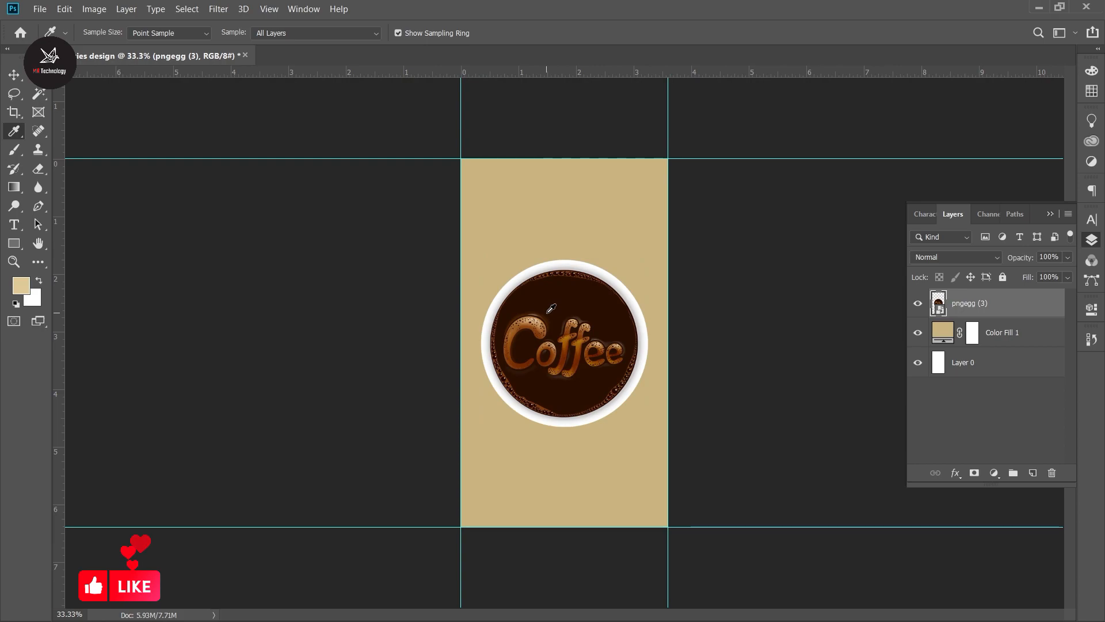
{"action": "left_click", "coordinate": [14, 75]}
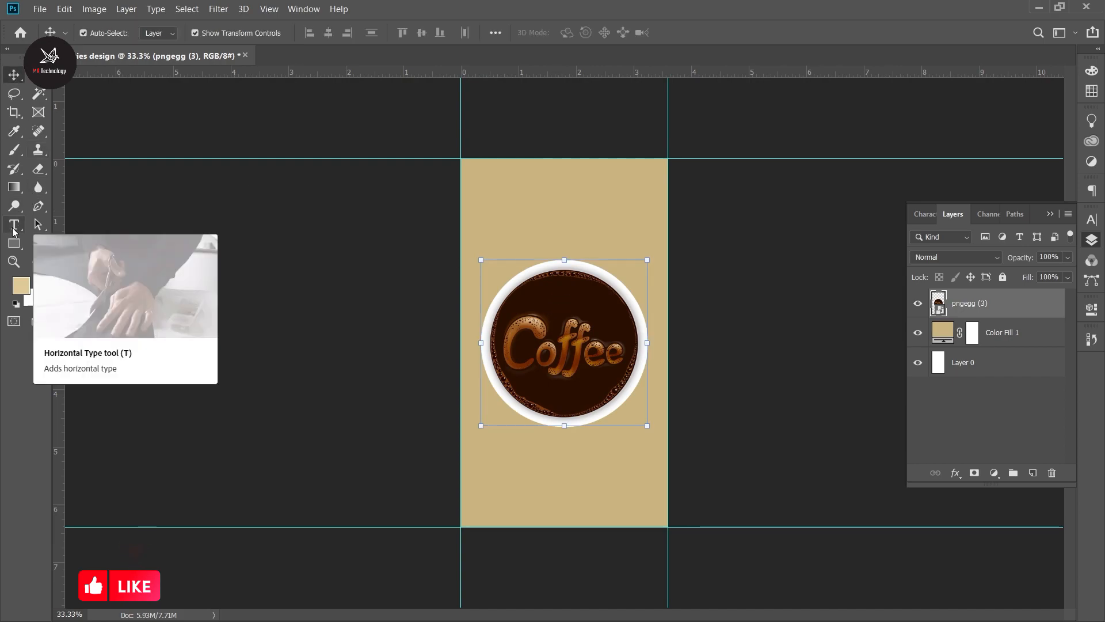
Add the text "international" above the coffee image in Poppins Regular at 10 pt
{"action": "left_click", "coordinate": [14, 225]}
{"action": "left_click", "coordinate": [501, 236]}
{"action": "key", "text": "BackSpace"}
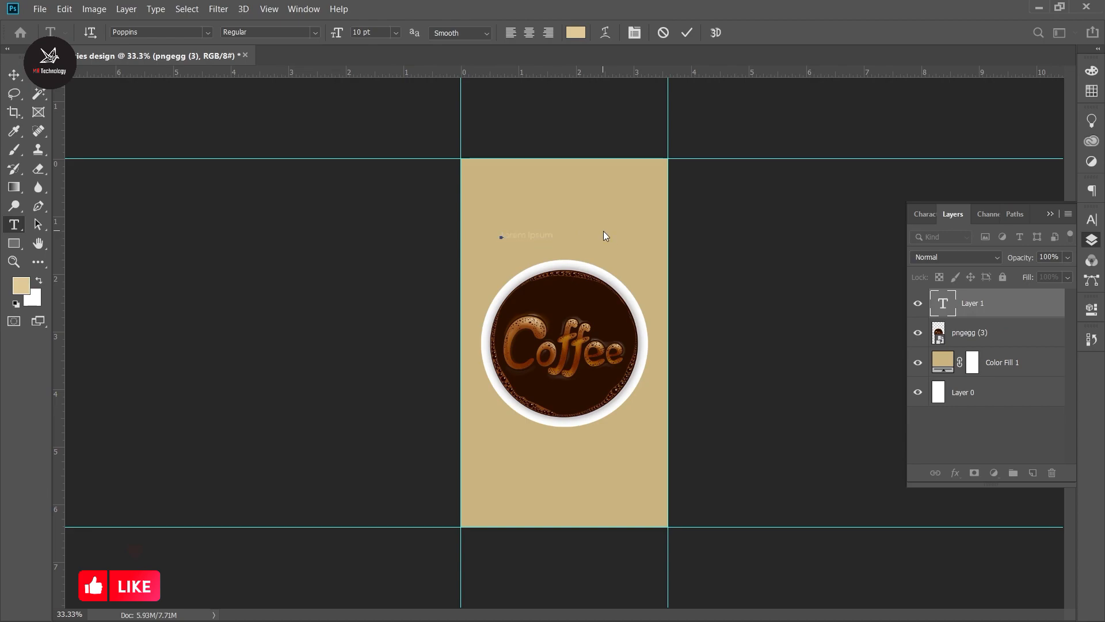
{"action": "type", "text": "International"}
{"action": "left_click", "coordinate": [687, 32]}
Set the "international" text color to the dark brown #290f00 sampled from the coffee image
{"action": "left_click", "coordinate": [1091, 219]}
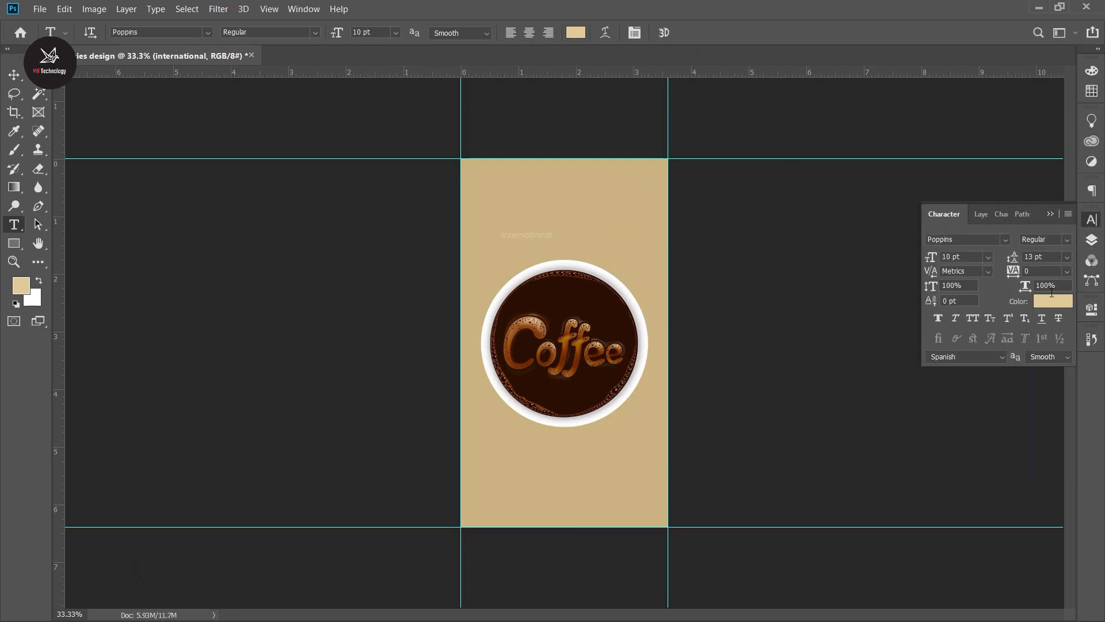
{"action": "left_click", "coordinate": [1053, 300]}
{"action": "left_click", "coordinate": [569, 296]}
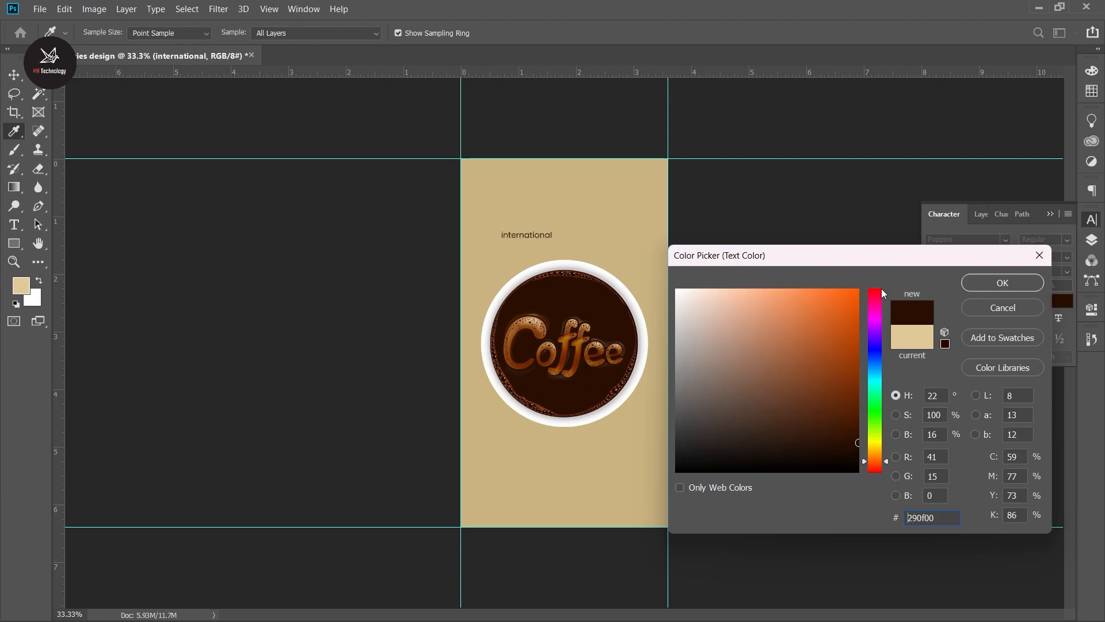
{"action": "left_click", "coordinate": [1002, 282]}
{"action": "left_click", "coordinate": [15, 78]}
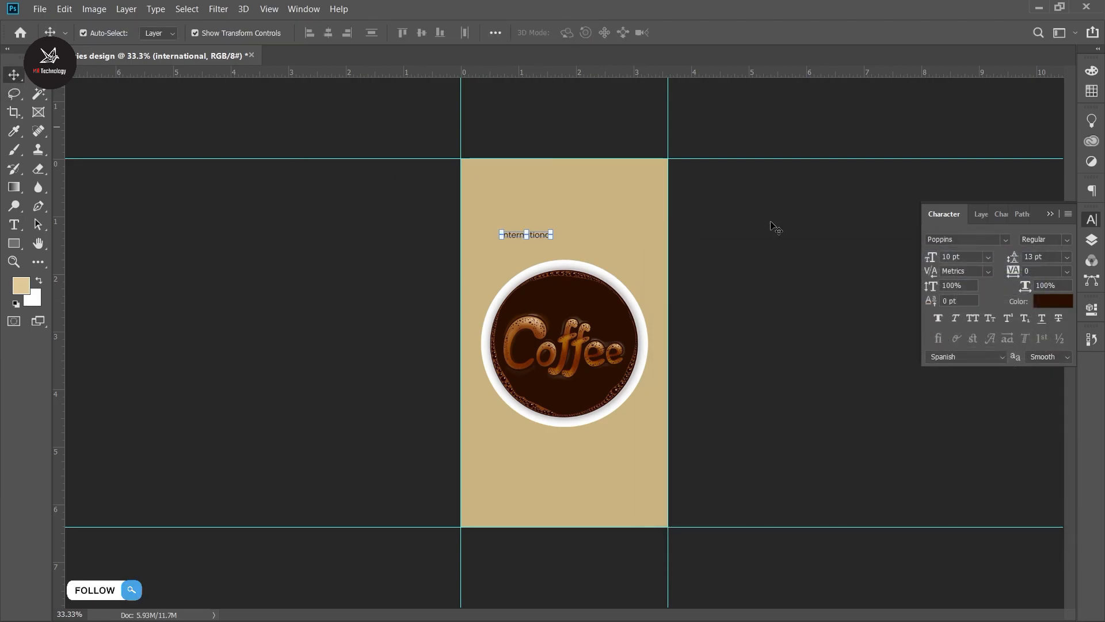
Enlarge the "international" text to 26 pt and centre it horizontally on the canvas above the coffee image
{"action": "left_click_drag", "start_coordinate": [930, 258], "coordinate": [951, 257]}
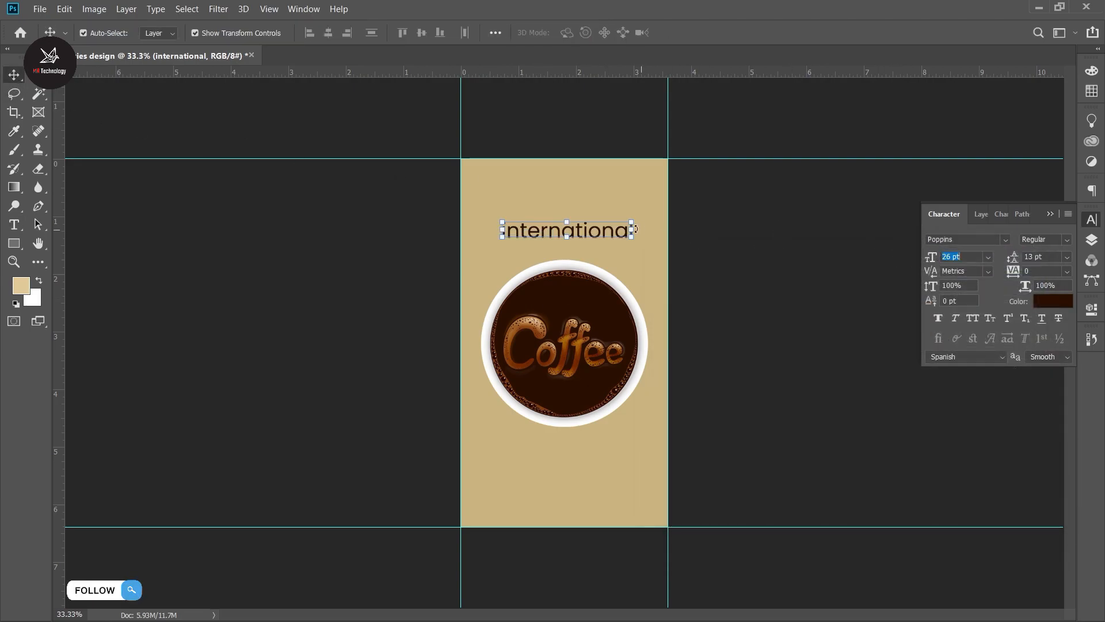
{"action": "left_click_drag", "start_coordinate": [583, 226], "coordinate": [582, 219]}
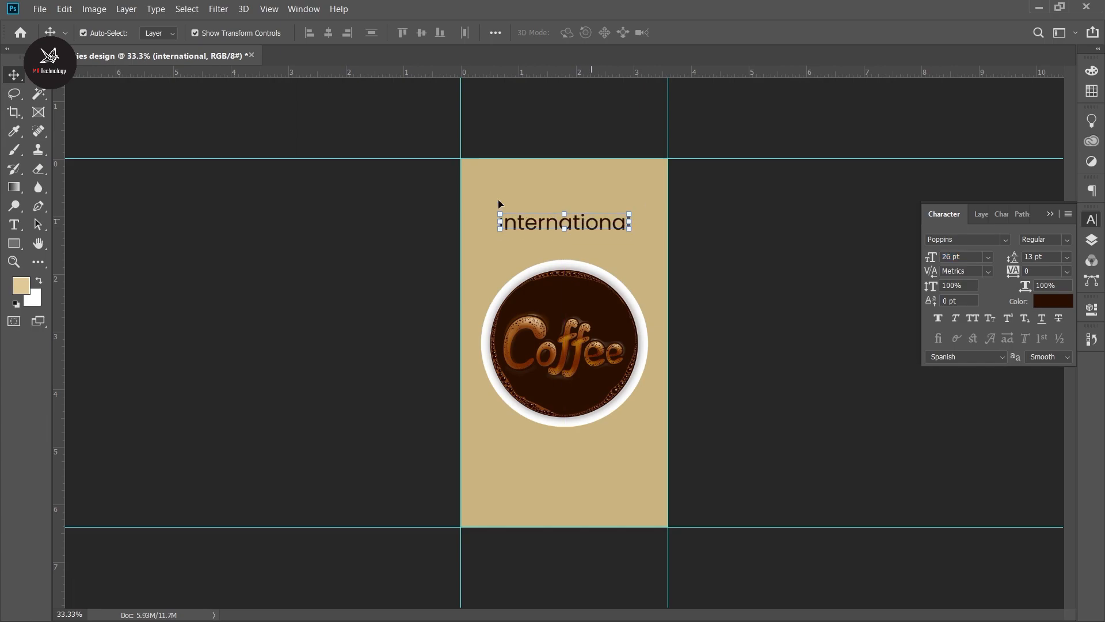
{"action": "key", "text": "ctrl+a"}
{"action": "left_click", "coordinate": [329, 30]}
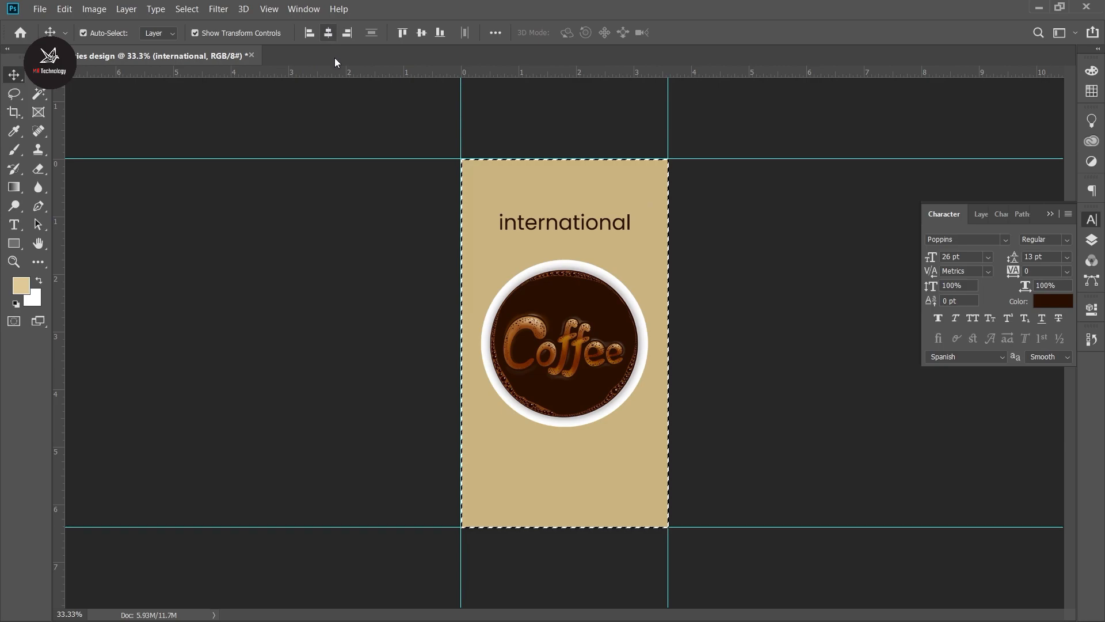
{"action": "key", "text": "ctrl+d"}
Nudge the round coffee image straight down in large increments to widen the gap below "international"
{"action": "left_click", "coordinate": [593, 288], "text": "ctrl"}
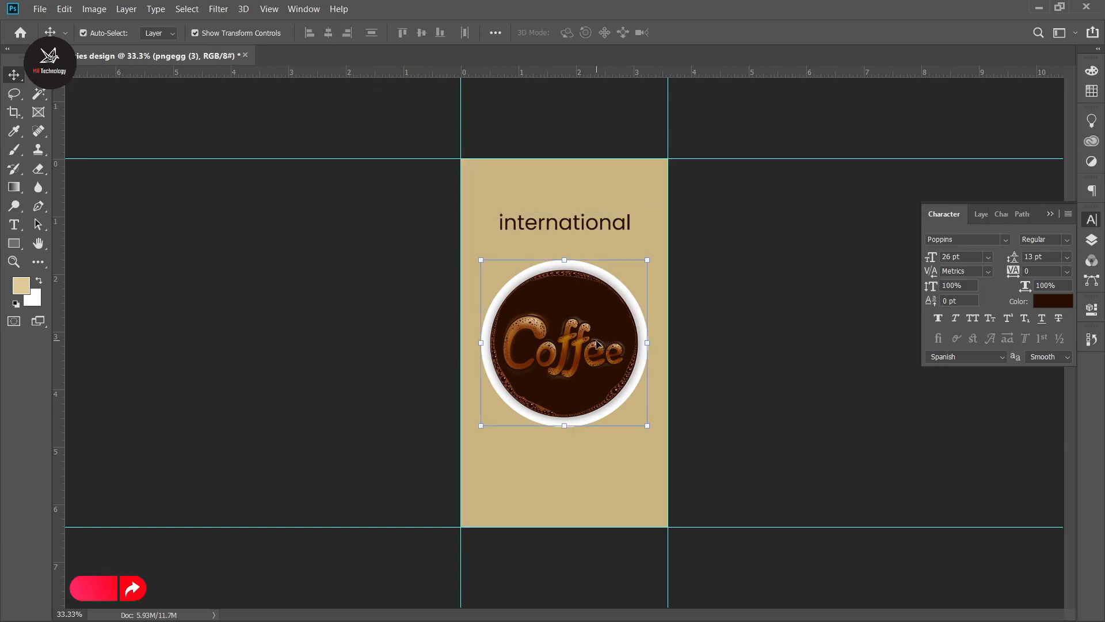
{"action": "key", "text": "shift+Down"}
{"action": "key", "text": "shift+Down"}
{"action": "key", "text": "shift+Down"}
{"action": "key", "text": "shift+Down"}
{"action": "key", "text": "shift+Down"}
{"action": "key", "text": "shift+Down"}
{"action": "key", "text": "shift+Down"}
{"action": "key", "text": "shift+Down"}
{"action": "key", "text": "shift+Down"}
{"action": "key", "text": "shift+Down"}
{"action": "key", "text": "shift+Down"}
{"action": "key", "text": "shift+Down"}
{"action": "key", "text": "shift+Down"}
{"action": "key", "text": "shift+Down"}
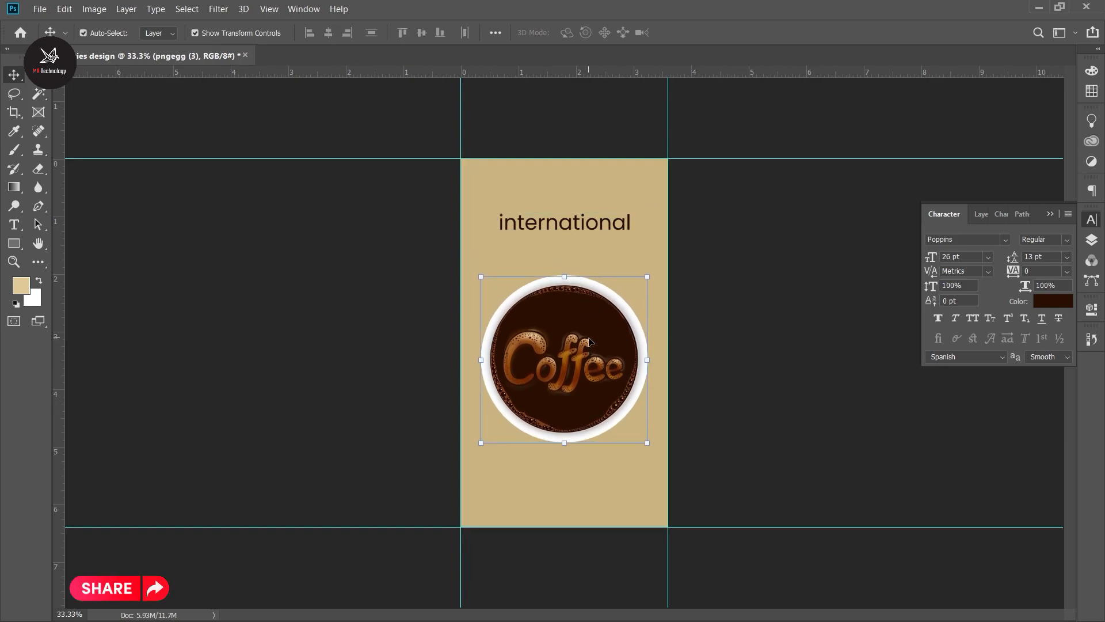
{"action": "key", "text": "shift+Down"}
{"action": "left_click", "coordinate": [759, 351]}
Duplicate the "international" text just below the original and replace the copy's wording with "C"
{"action": "key", "text": "ctrl+plus"}
{"action": "left_click_drag", "start_coordinate": [604, 247], "coordinate": [562, 284]}
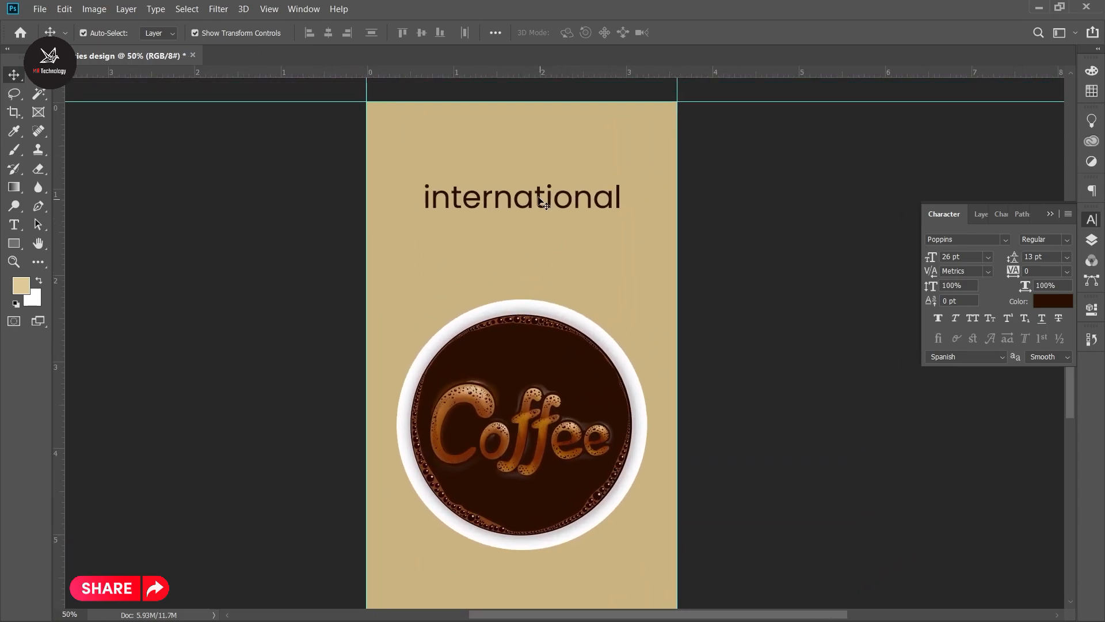
{"action": "left_click", "coordinate": [541, 201]}
{"action": "left_click_drag", "start_coordinate": [544, 203], "coordinate": [553, 229]}
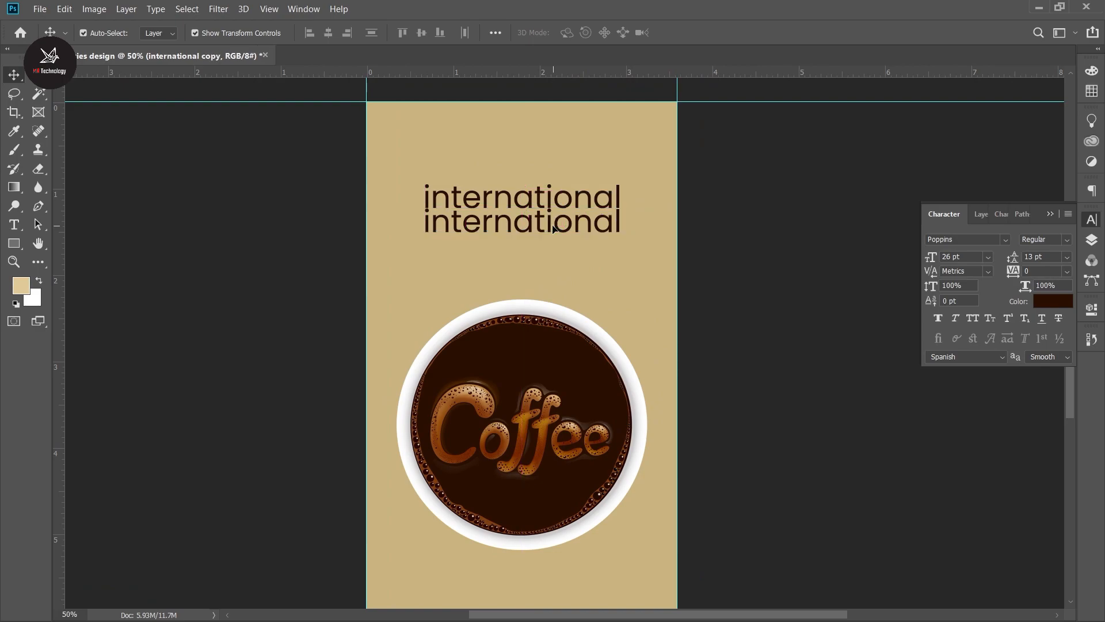
{"action": "double_click", "coordinate": [561, 226]}
{"action": "type", "text": "C"}
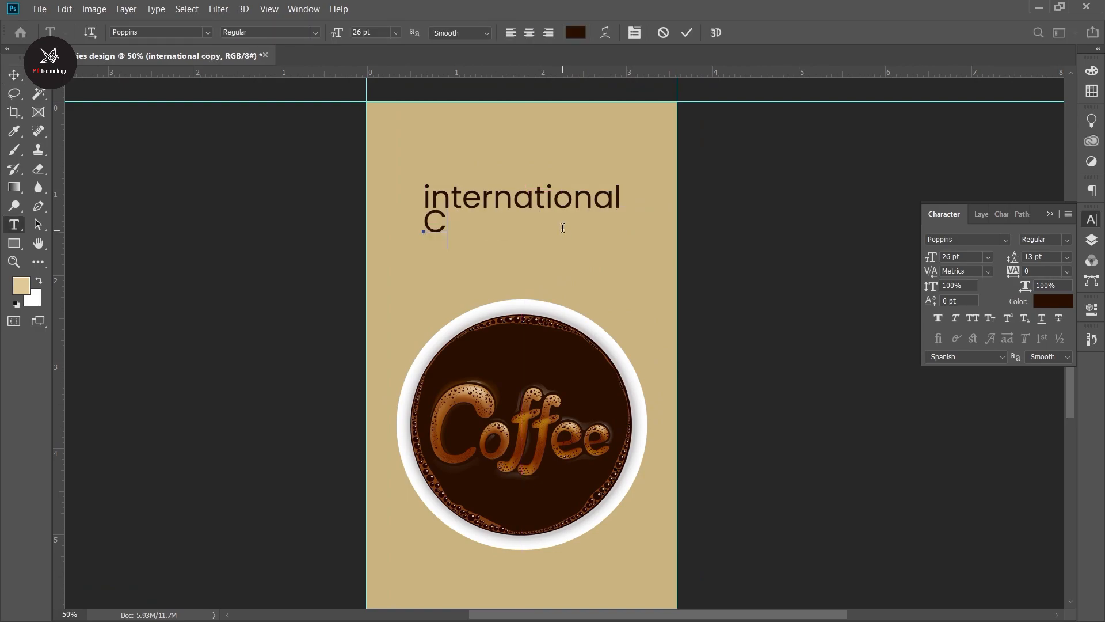
{"action": "left_click", "coordinate": [687, 32]}
{"action": "key", "text": "v"}
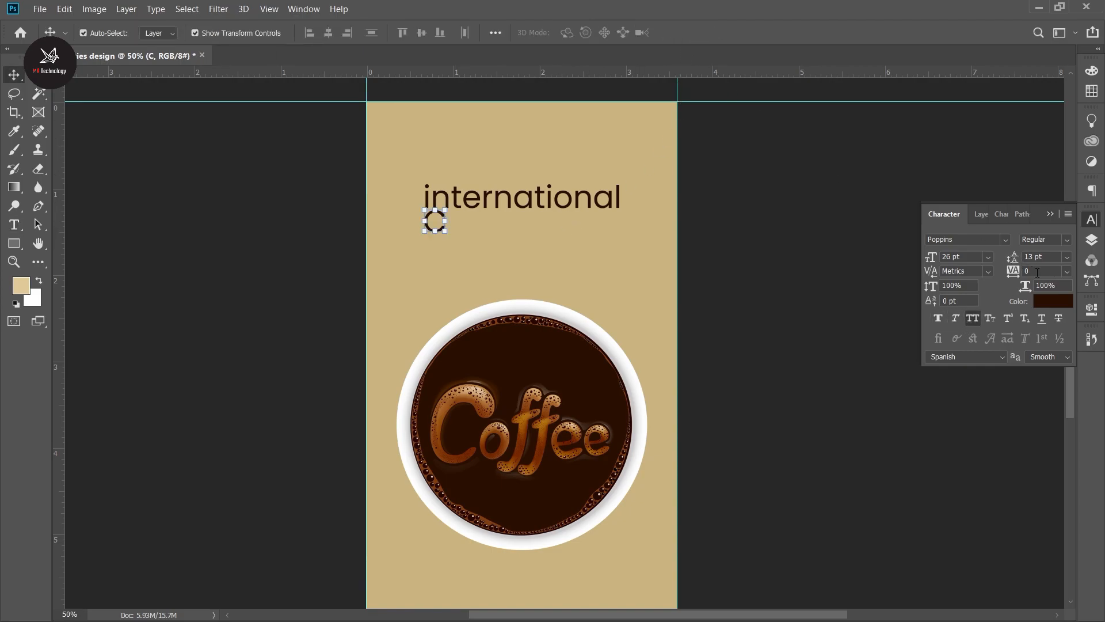
Set the "C" to Poppins Bold, enlarge it to about 56 pt and place it under the start of "international"
{"action": "left_click", "coordinate": [1067, 241]}
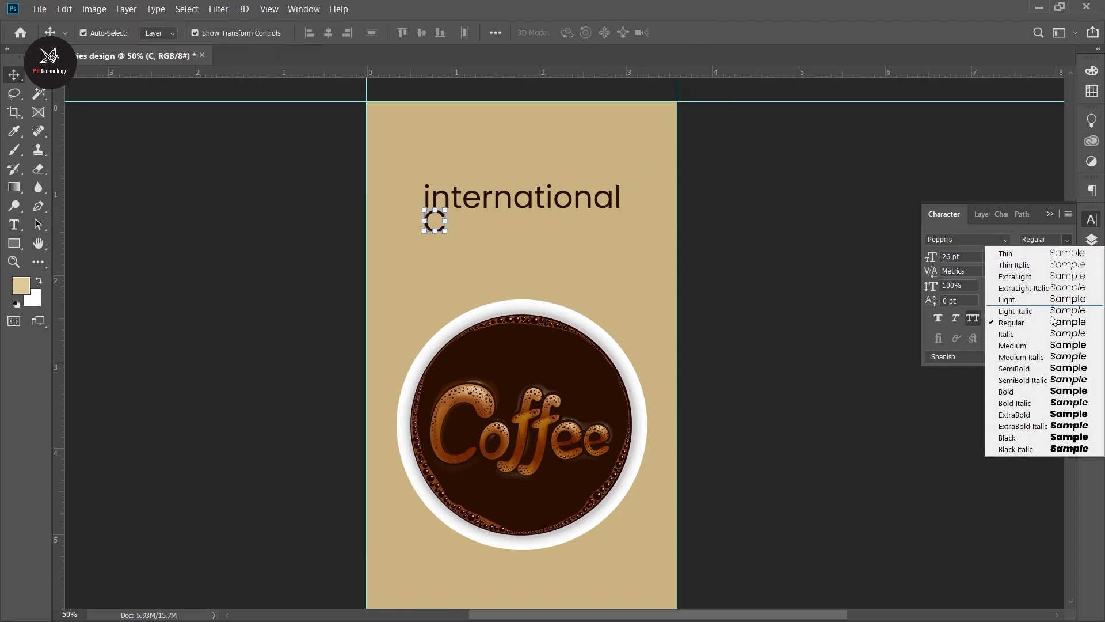
{"action": "left_click", "coordinate": [1014, 385]}
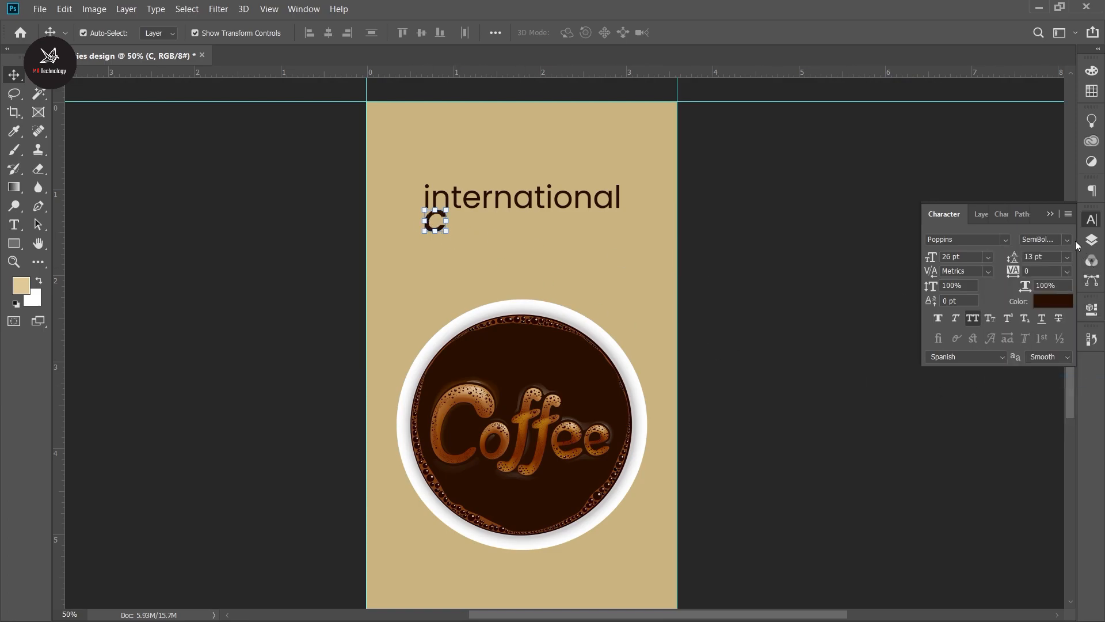
{"action": "left_click", "coordinate": [1068, 240]}
{"action": "left_click", "coordinate": [1017, 389]}
{"action": "left_click_drag", "start_coordinate": [444, 230], "coordinate": [429, 250]}
{"action": "left_click", "coordinate": [690, 32]}
Place the coffee bean image pngegg (4) as an embedded file, scaled to about 20% and positioned beside the "C"
{"action": "left_click", "coordinate": [40, 8]}
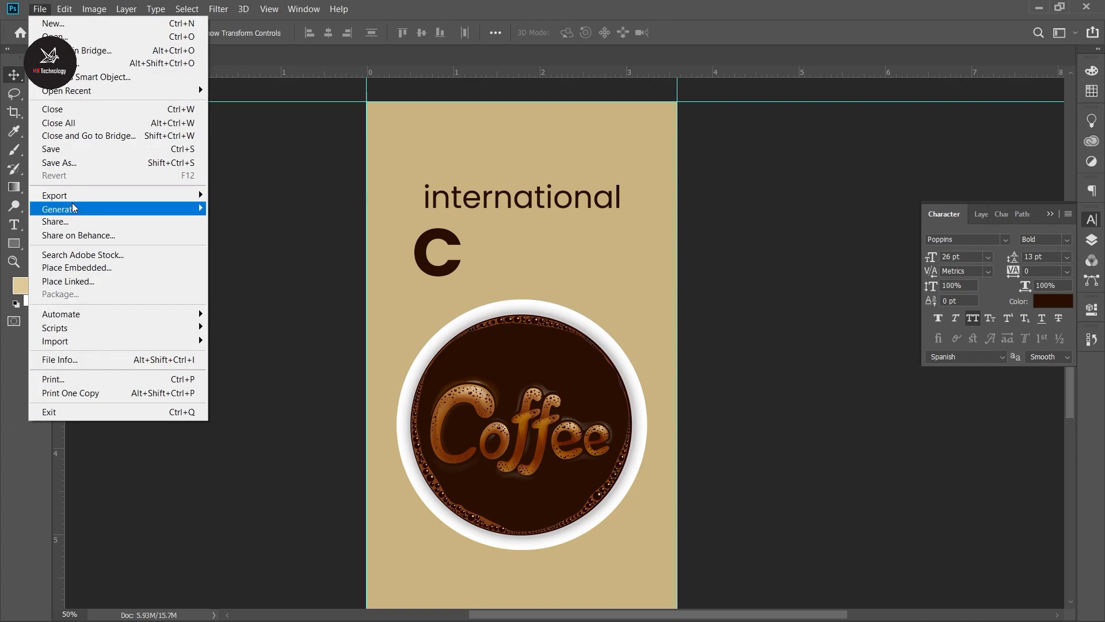
{"action": "left_click", "coordinate": [76, 267]}
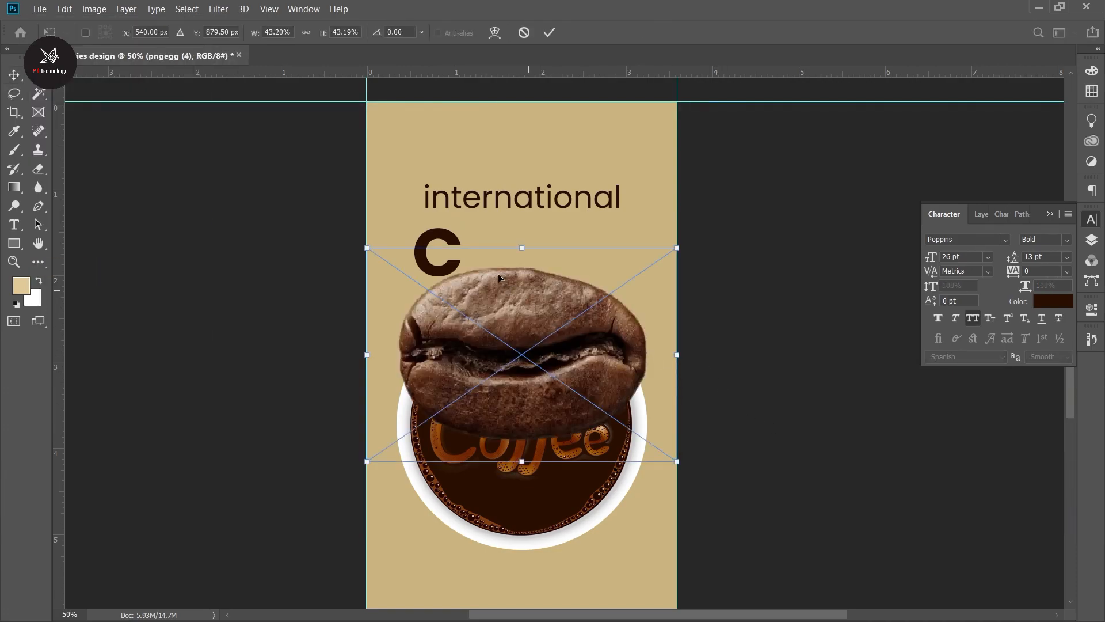
{"action": "left_click_drag", "start_coordinate": [520, 249], "coordinate": [535, 231]}
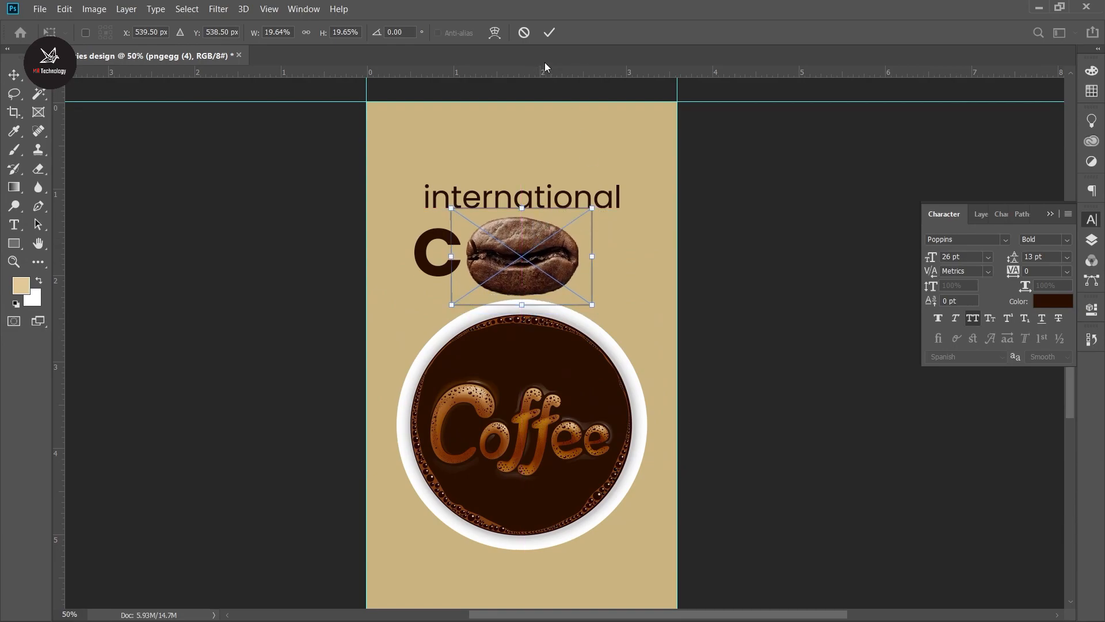
{"action": "left_click", "coordinate": [552, 33]}
Apply a Vibrance adjustment to the coffee bean with vibrance +34 and saturation +42
{"action": "left_click", "coordinate": [94, 8]}
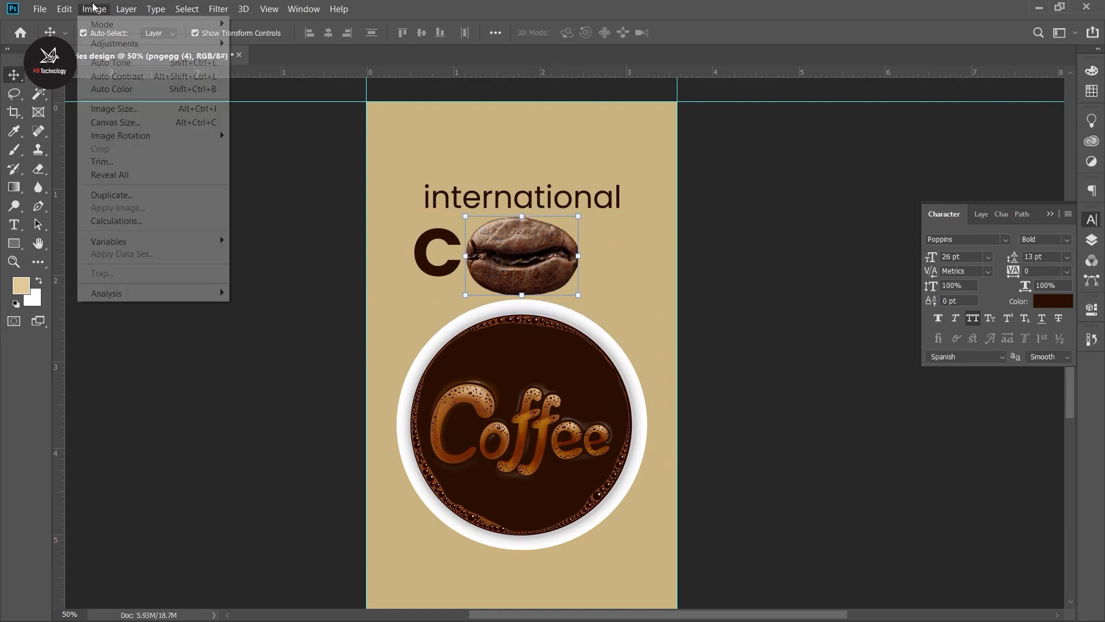
{"action": "mouse_move", "coordinate": [105, 44]}
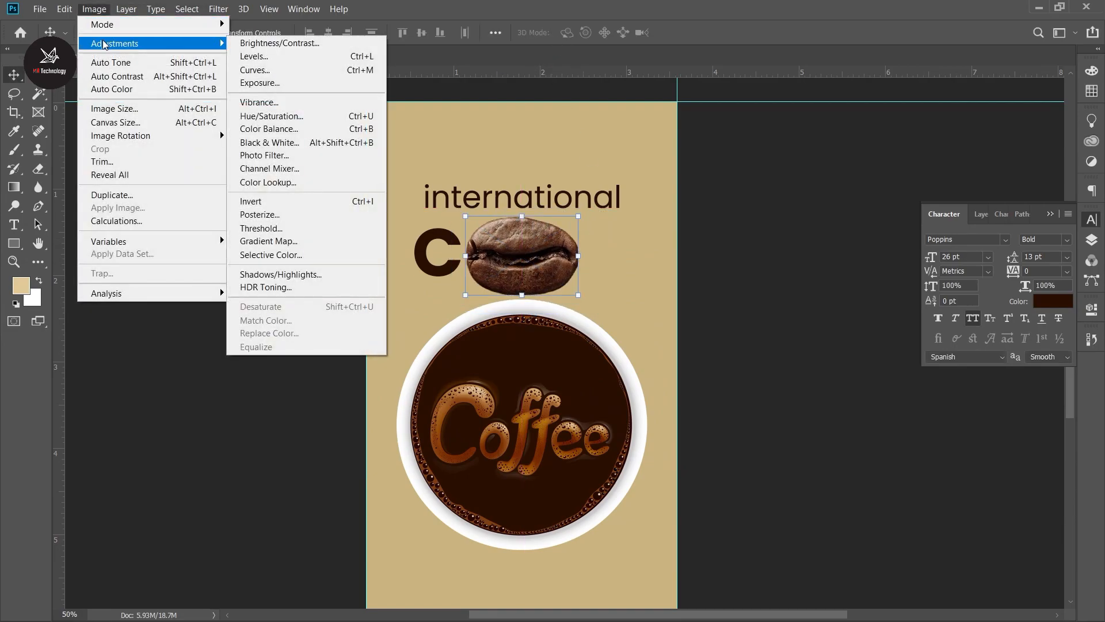
{"action": "left_click", "coordinate": [260, 102]}
{"action": "left_click_drag", "start_coordinate": [640, 229], "coordinate": [651, 268]}
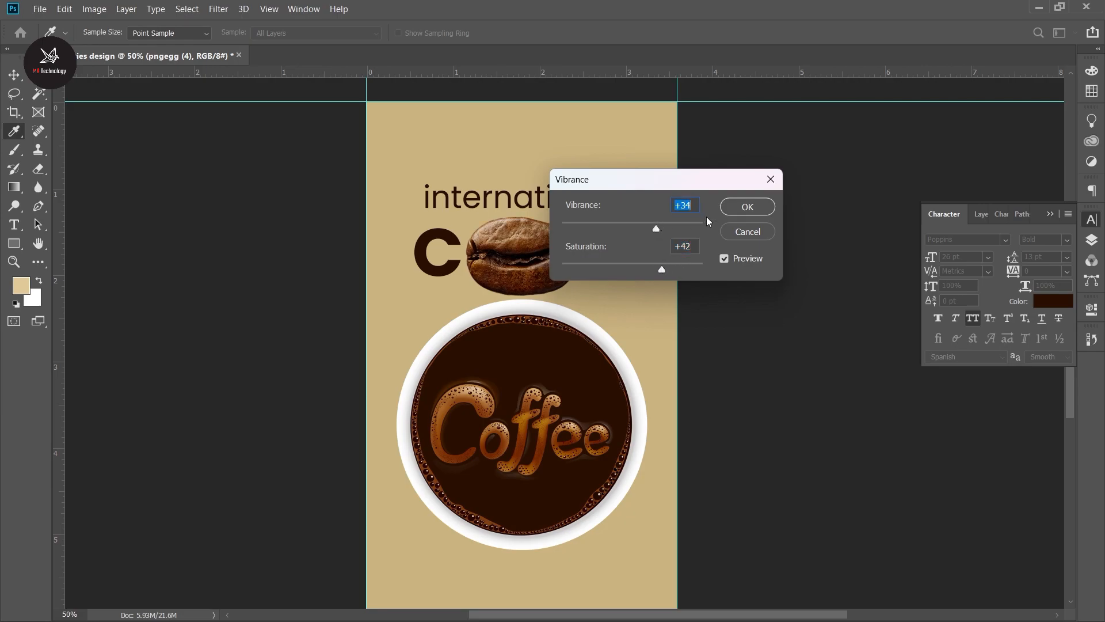
{"action": "left_click", "coordinate": [733, 206]}
Apply a Brightness/Contrast adjustment to the coffee bean with brightness 14
{"action": "left_click", "coordinate": [93, 10]}
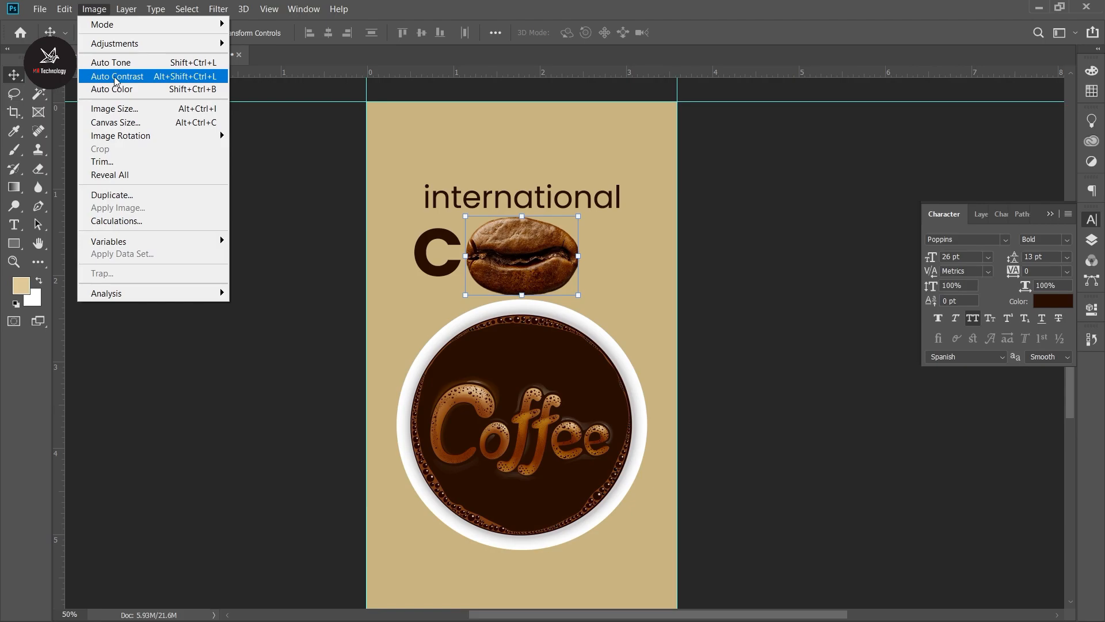
{"action": "mouse_move", "coordinate": [118, 46]}
{"action": "left_click", "coordinate": [276, 41]}
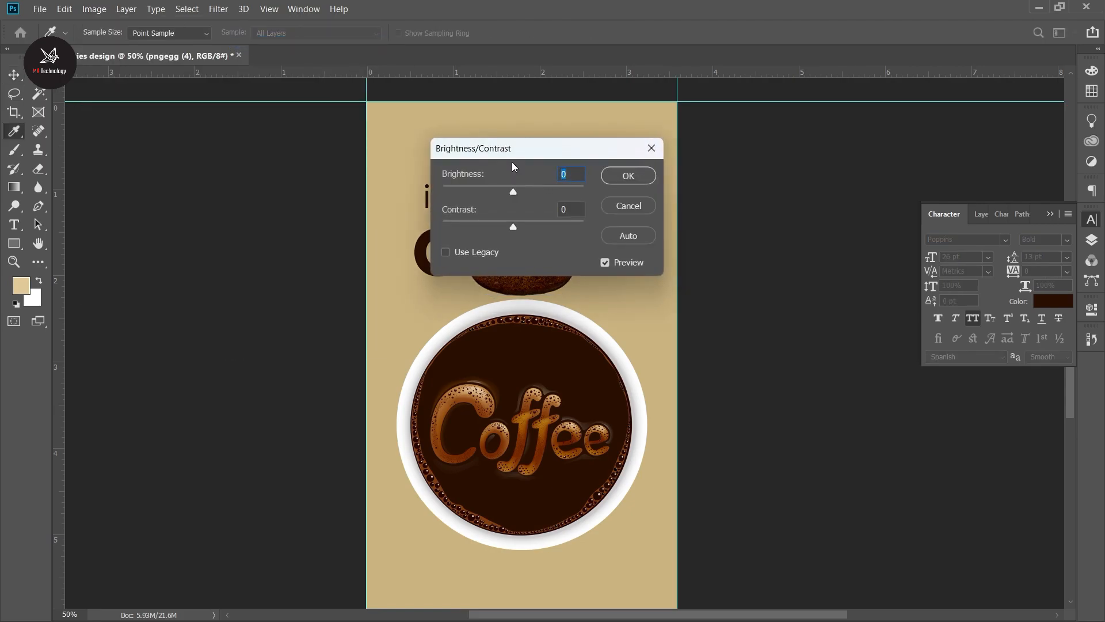
{"action": "left_click_drag", "start_coordinate": [513, 149], "coordinate": [642, 176]}
{"action": "left_click_drag", "start_coordinate": [644, 214], "coordinate": [651, 215]}
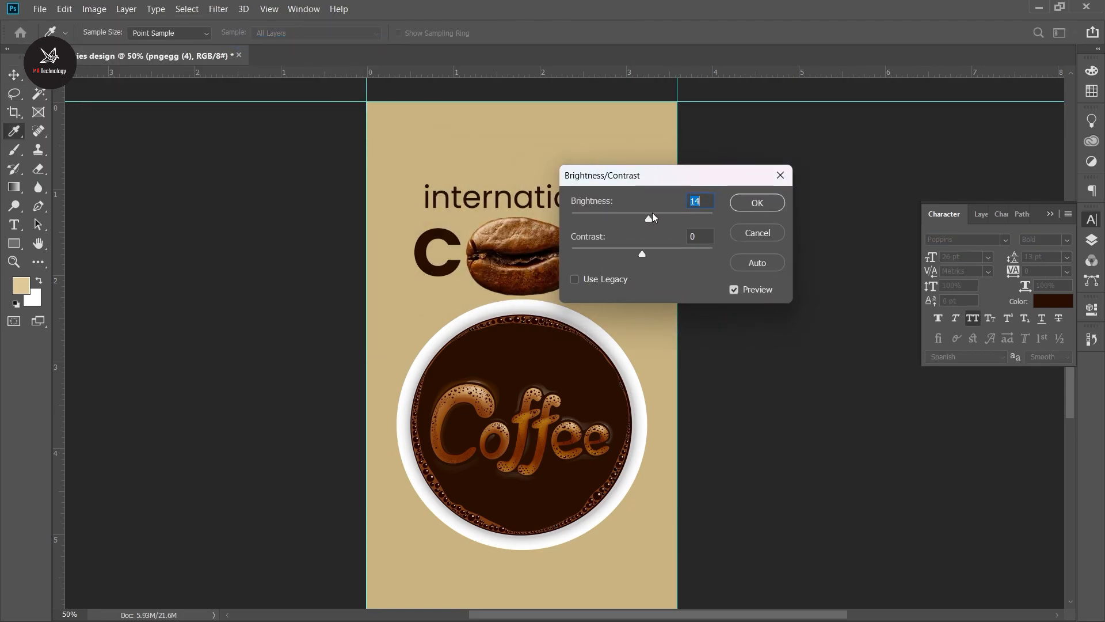
{"action": "left_click", "coordinate": [756, 204]}
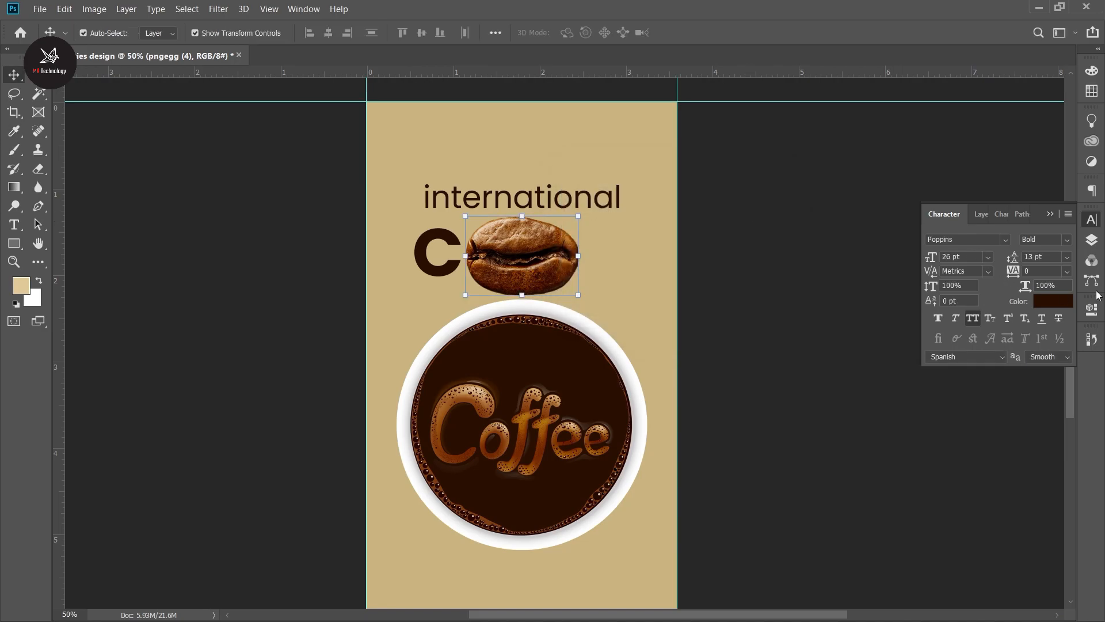
Convert the coffee bean layer to a smart object and rename it "coffee"
{"action": "left_click", "coordinate": [1092, 239]}
{"action": "left_click", "coordinate": [1061, 310]}
{"action": "right_click", "coordinate": [995, 302]}
{"action": "left_click", "coordinate": [921, 162]}
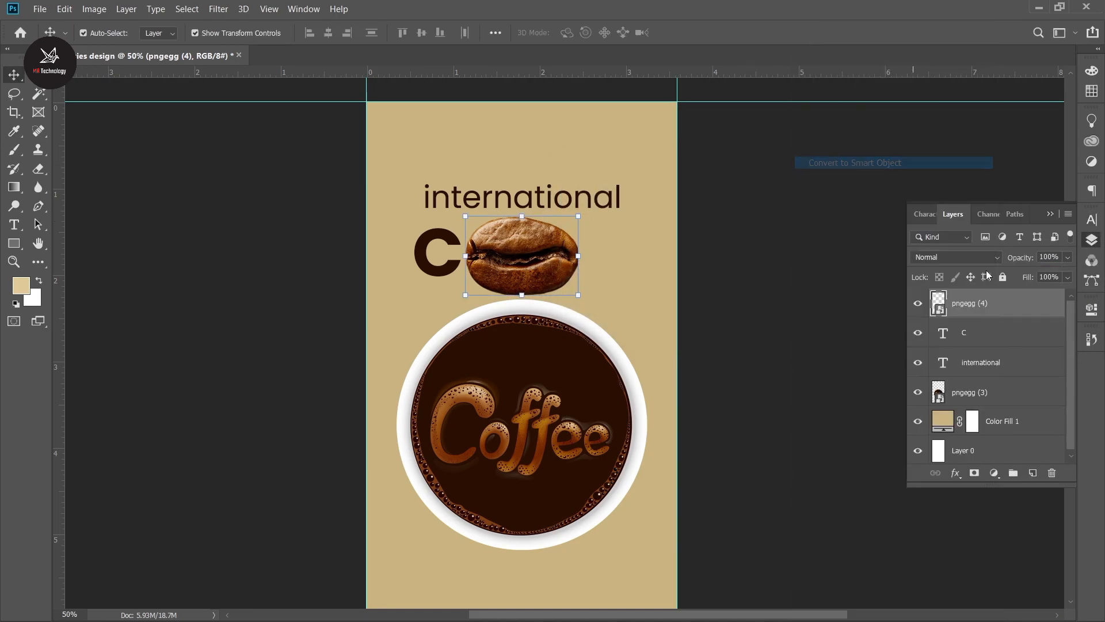
{"action": "double_click", "coordinate": [963, 304]}
{"action": "type", "text": "coffee"}
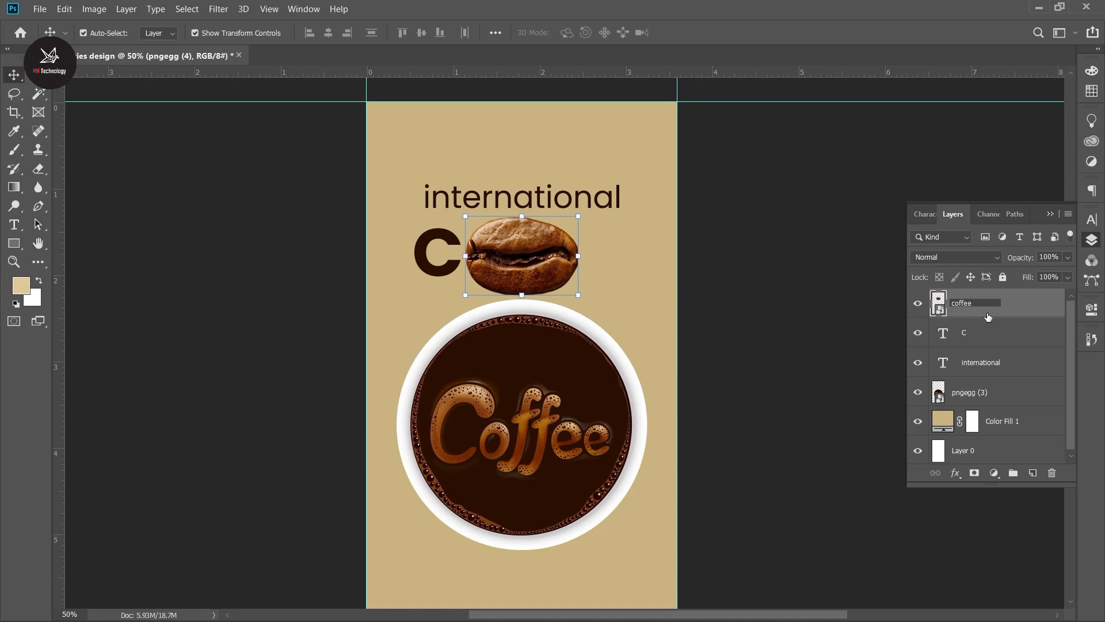
{"action": "key", "text": "Return"}
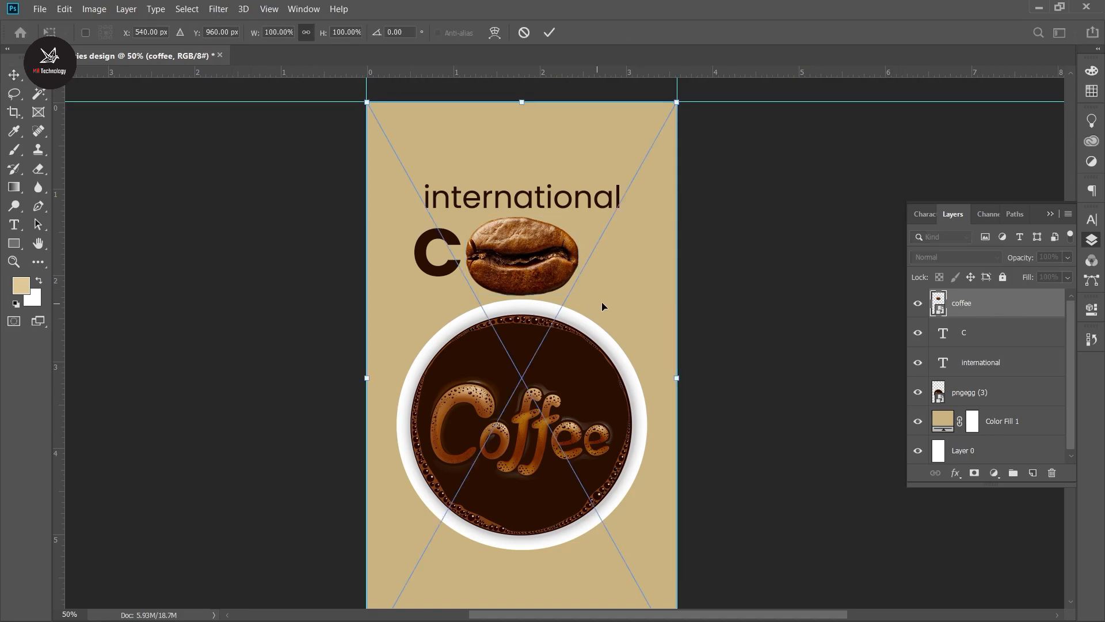
{"action": "key", "text": "Return"}
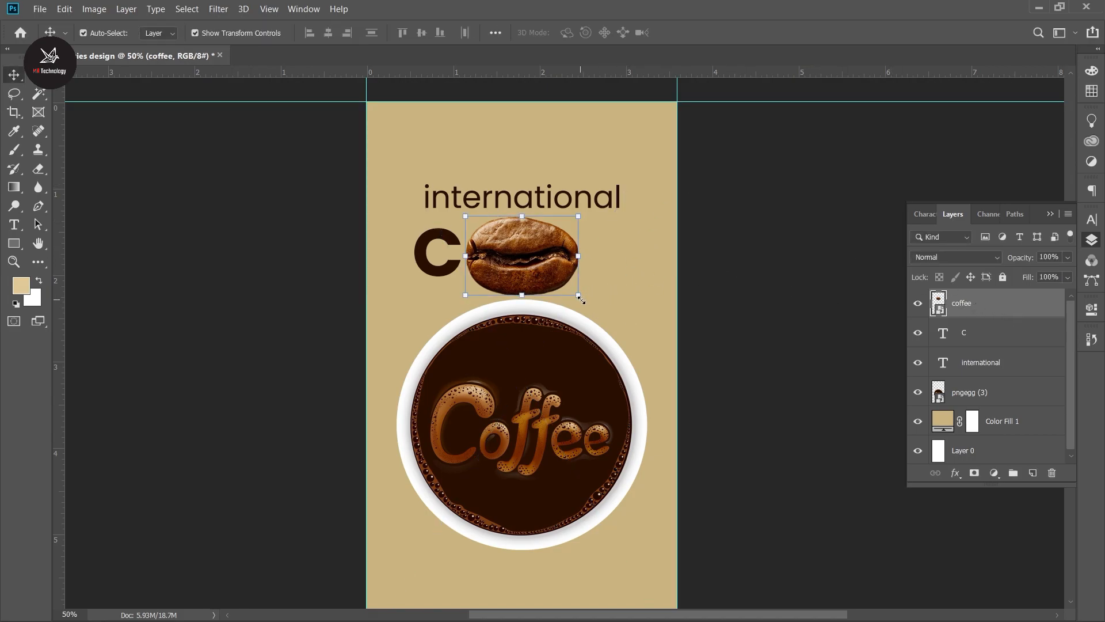
Rotate the coffee bean to -90° so it stands upright, and move it next to the "C"
{"action": "key", "text": "ctrl+t"}
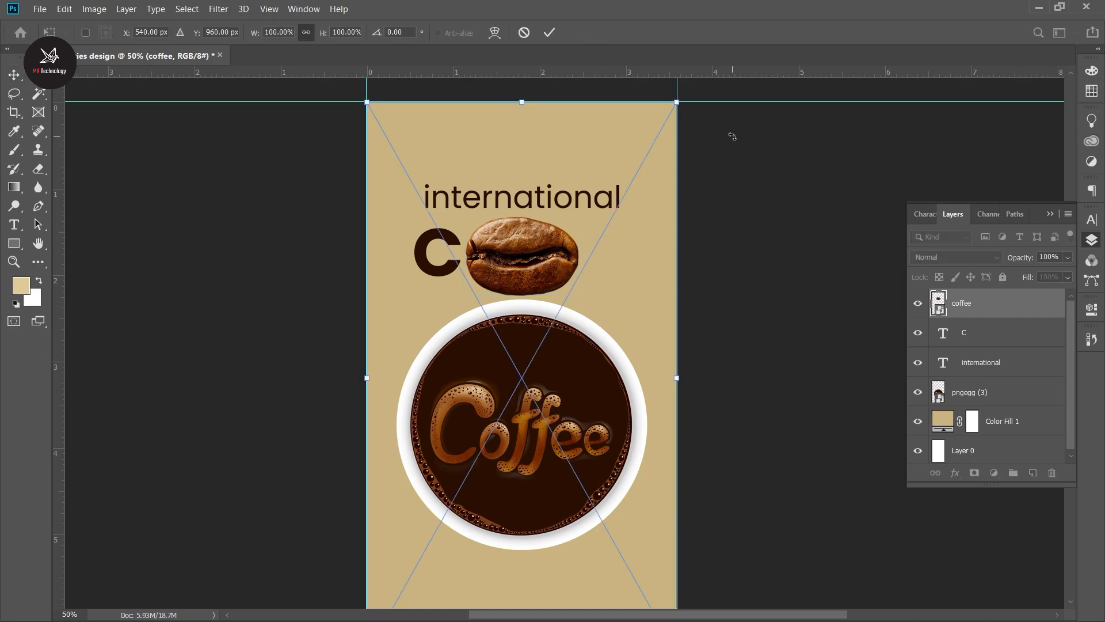
{"action": "key", "text": "ctrl+minus"}
{"action": "key", "text": "ctrl+minus"}
{"action": "key", "text": "ctrl+minus"}
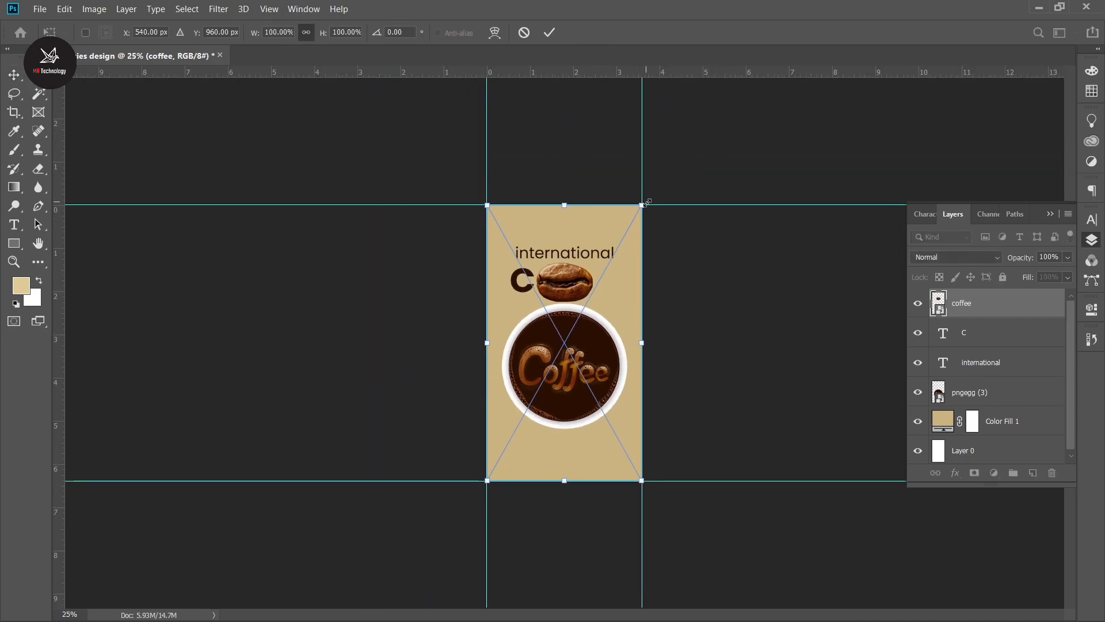
{"action": "left_click_drag", "start_coordinate": [655, 199], "coordinate": [395, 263]}
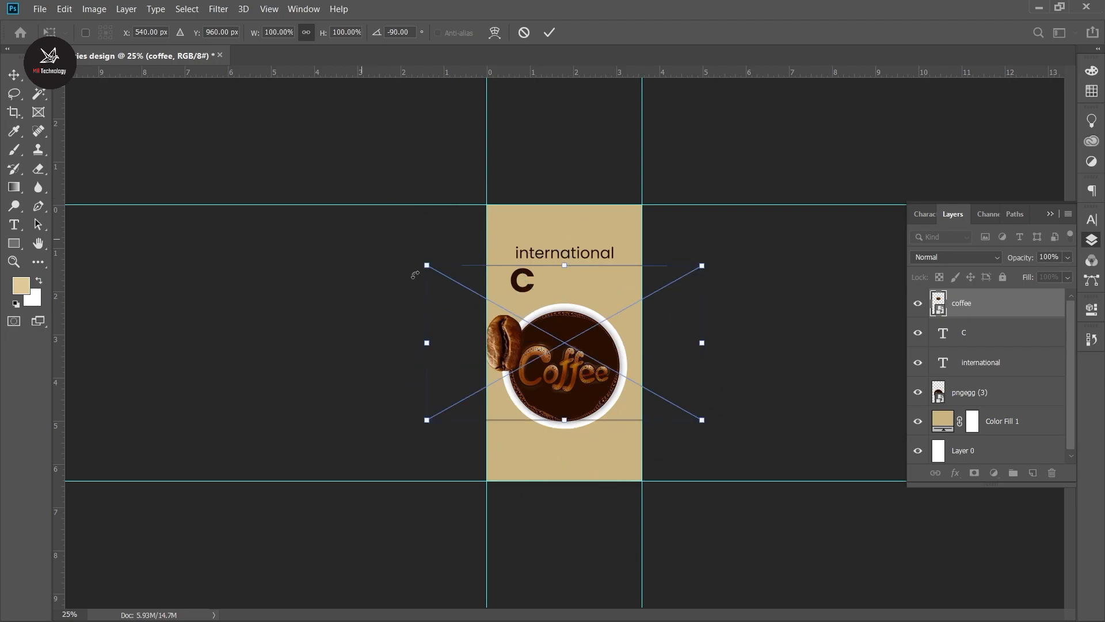
{"action": "left_click_drag", "start_coordinate": [513, 340], "coordinate": [563, 284]}
Scale the upright coffee bean down to about 47% and position it beside the "C" as the letter O
{"action": "key", "text": "ctrl+plus"}
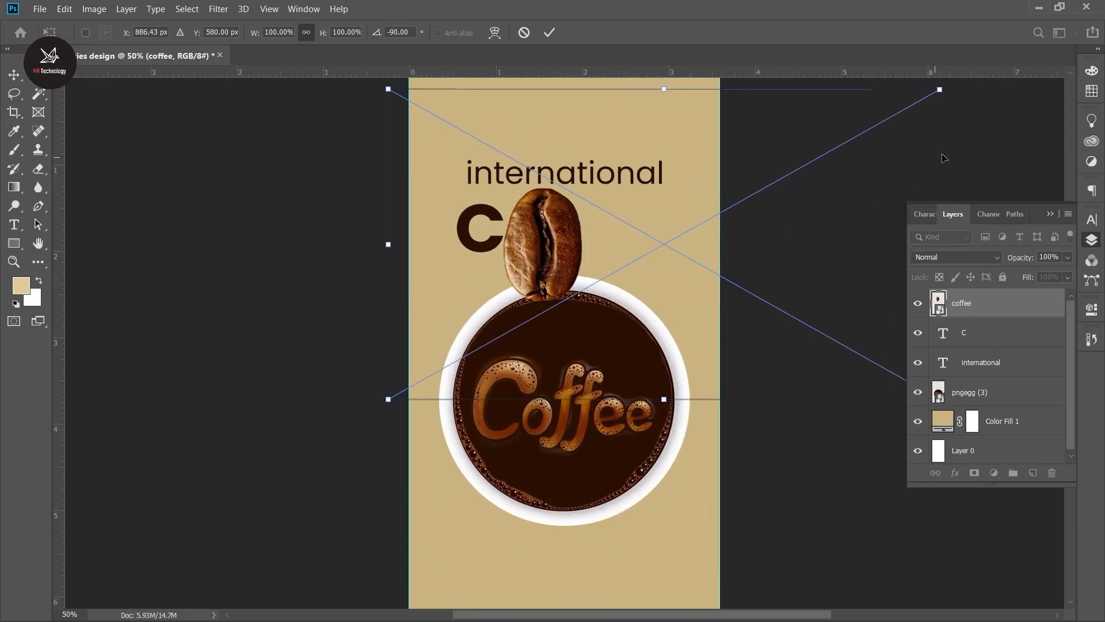
{"action": "left_click_drag", "start_coordinate": [391, 244], "coordinate": [607, 247]}
{"action": "left_click_drag", "start_coordinate": [672, 263], "coordinate": [531, 249]}
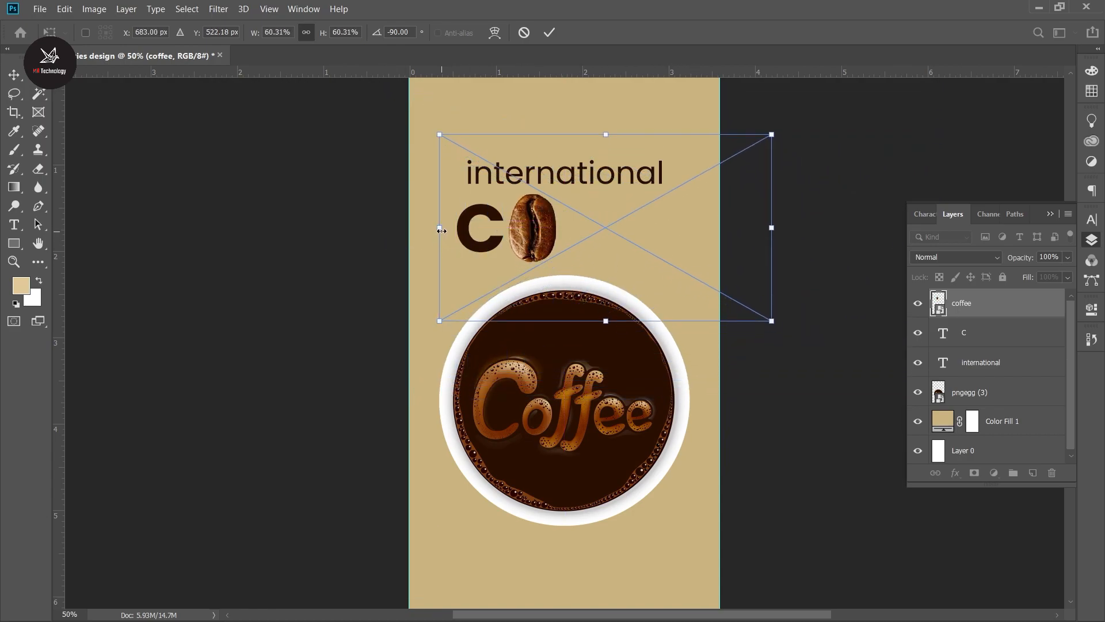
{"action": "left_click_drag", "start_coordinate": [441, 230], "coordinate": [512, 228]}
{"action": "left_click_drag", "start_coordinate": [582, 234], "coordinate": [530, 234]}
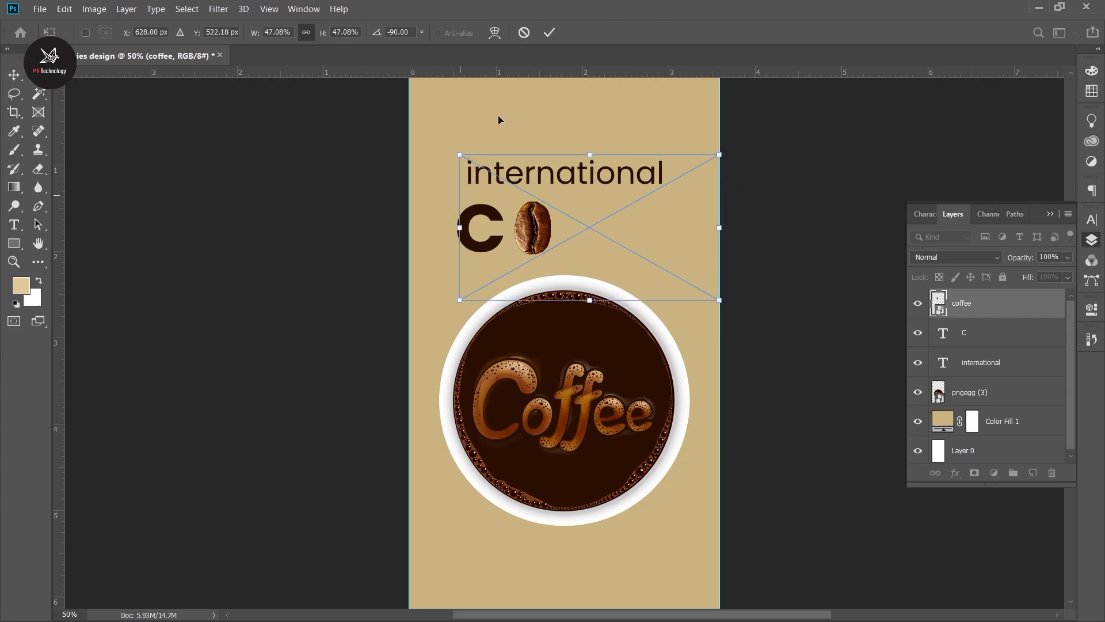
{"action": "left_click", "coordinate": [550, 33]}
{"action": "left_click", "coordinate": [752, 140]}
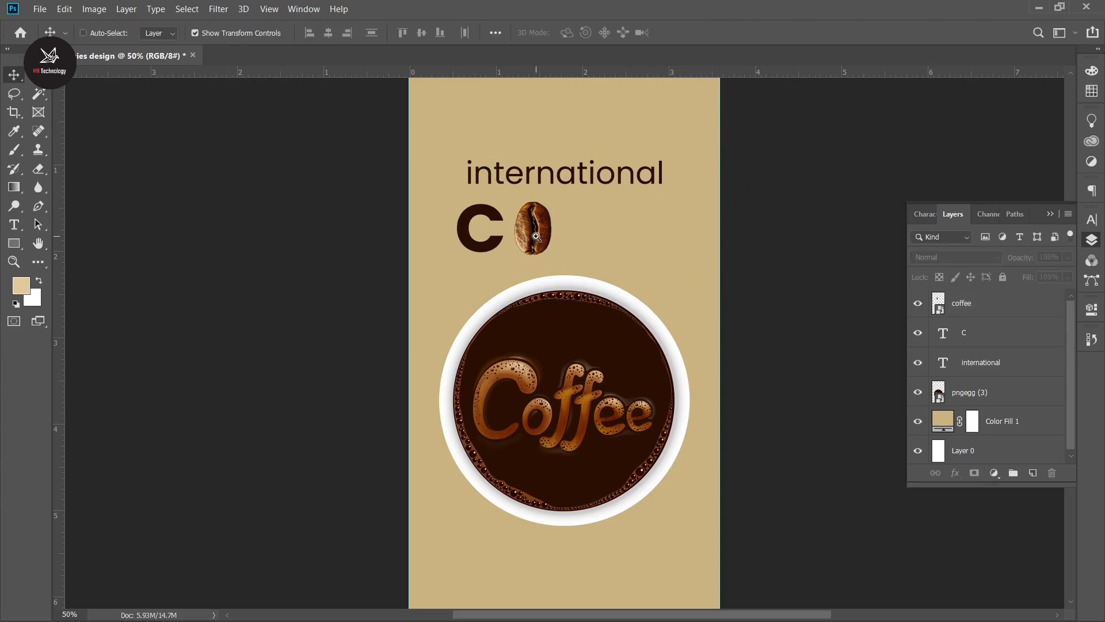
Duplicate the "C" to the other side of the coffee bean and change the copy's text to "FFEE"
{"action": "left_click", "coordinate": [535, 236], "text": "ctrl"}
{"action": "left_click", "coordinate": [535, 236], "text": "ctrl"}
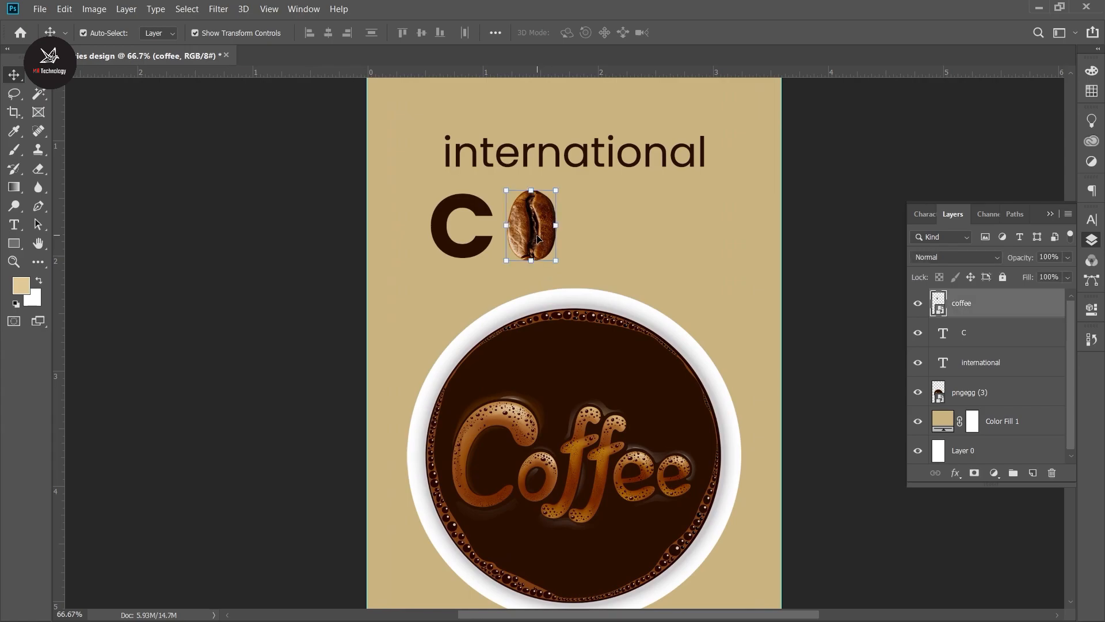
{"action": "left_click", "coordinate": [478, 252]}
{"action": "left_click_drag", "start_coordinate": [481, 253], "coordinate": [605, 252]}
{"action": "double_click", "coordinate": [604, 247]}
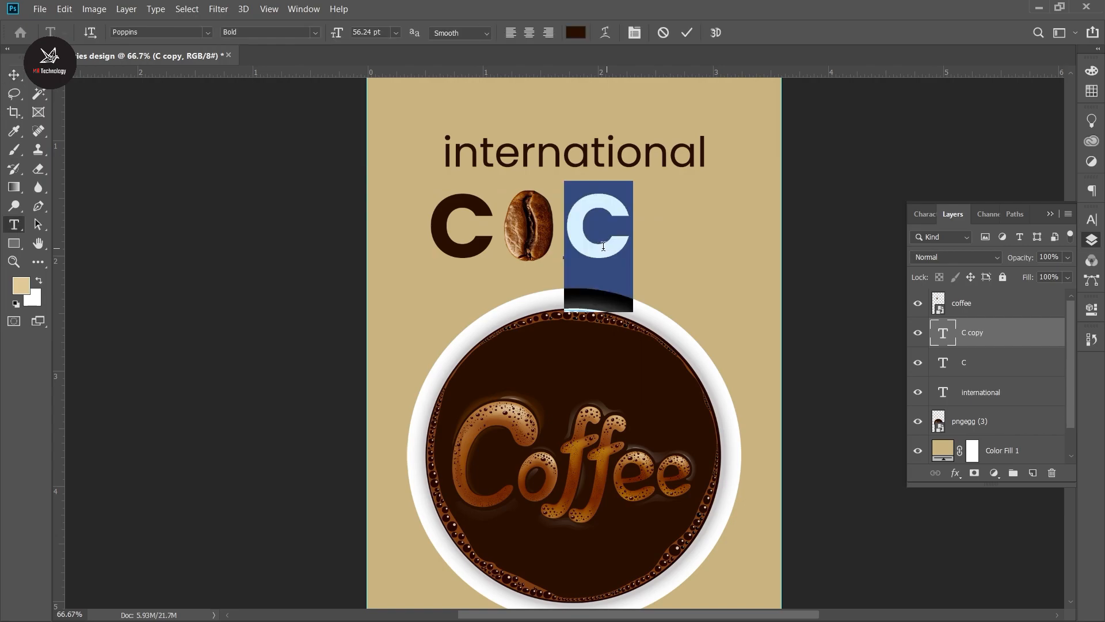
{"action": "type", "text": "F"}
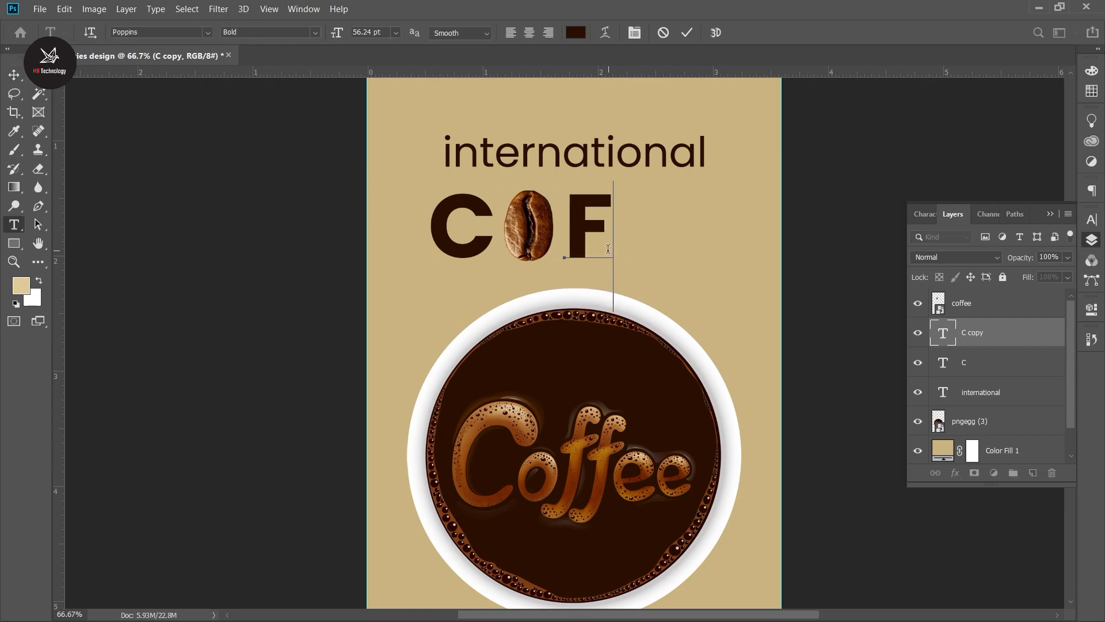
{"action": "type", "text": "FEE"}
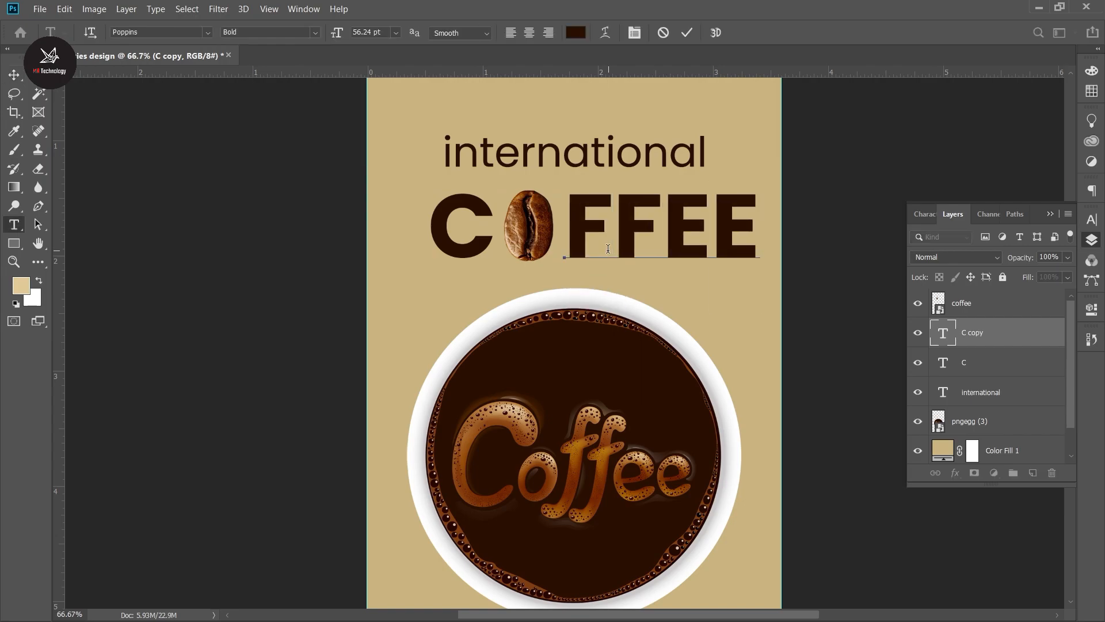
{"action": "left_click", "coordinate": [687, 32]}
{"action": "key", "text": "v"}
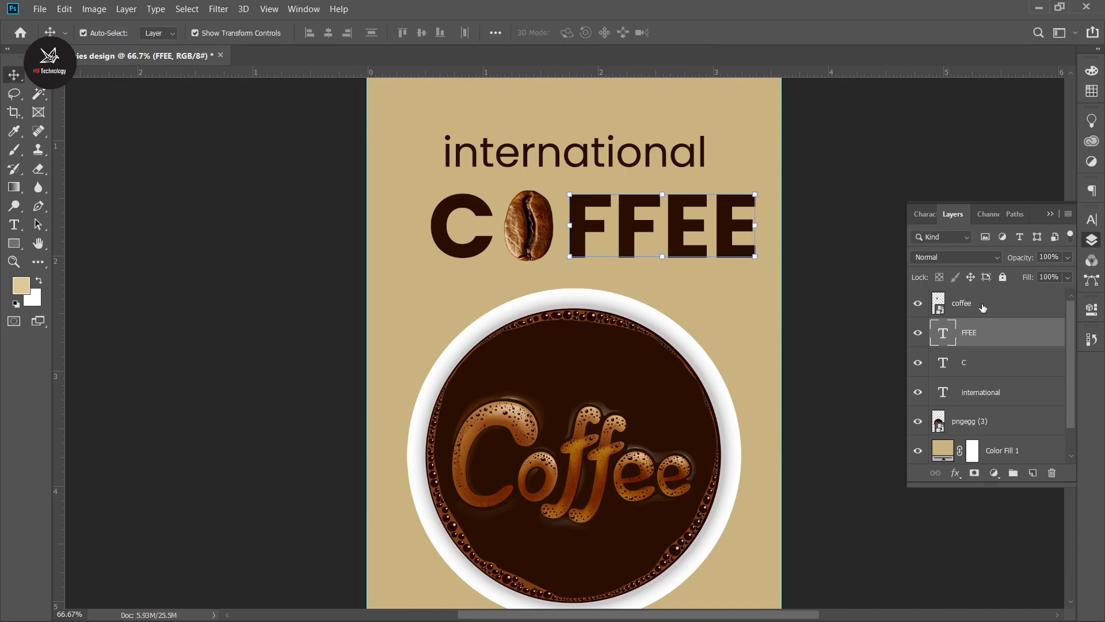
Scale the coffee bean, "FFEE" and "C" layers together to about 87.6%, keeping the start of the "C" in place
{"action": "left_click", "coordinate": [983, 305]}
{"action": "left_click", "coordinate": [989, 378], "text": "shift"}
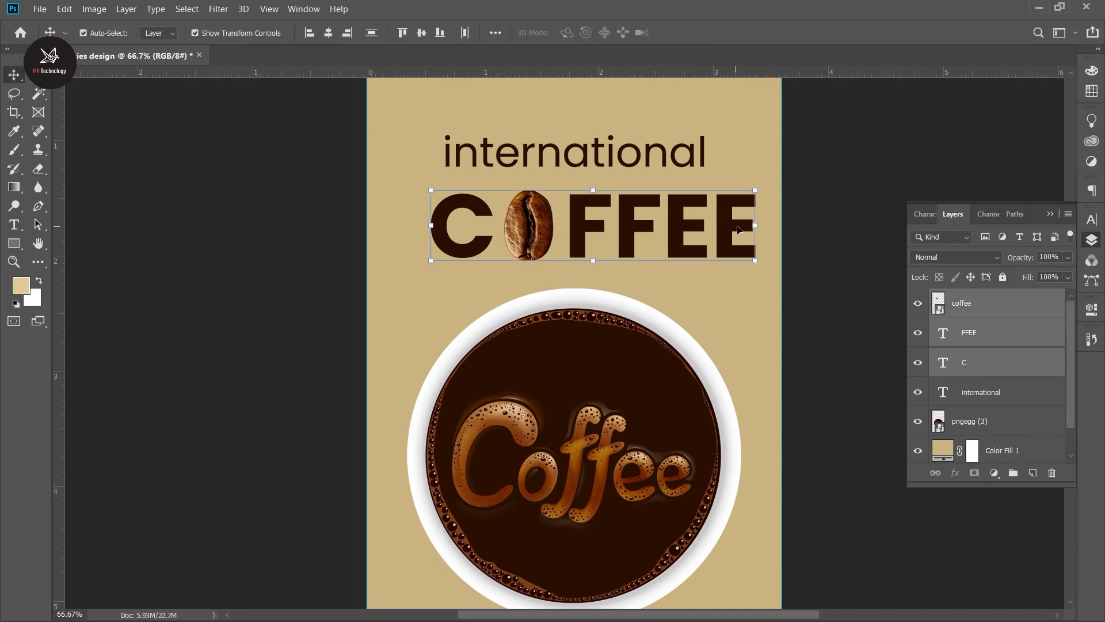
{"action": "left_click_drag", "start_coordinate": [757, 225], "coordinate": [714, 225]}
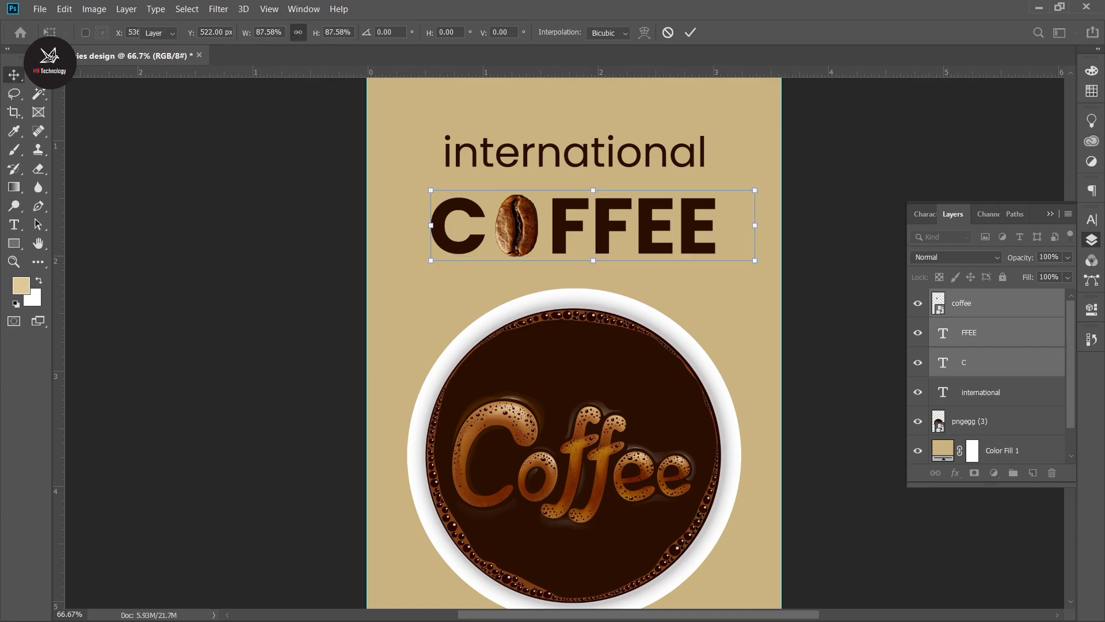
{"action": "key", "text": "Return"}
Group the coffee bean, "FFEE" and "C" layers and centre the group horizontally on the canvas
{"action": "key", "text": "ctrl+a"}
{"action": "left_click", "coordinate": [331, 34]}
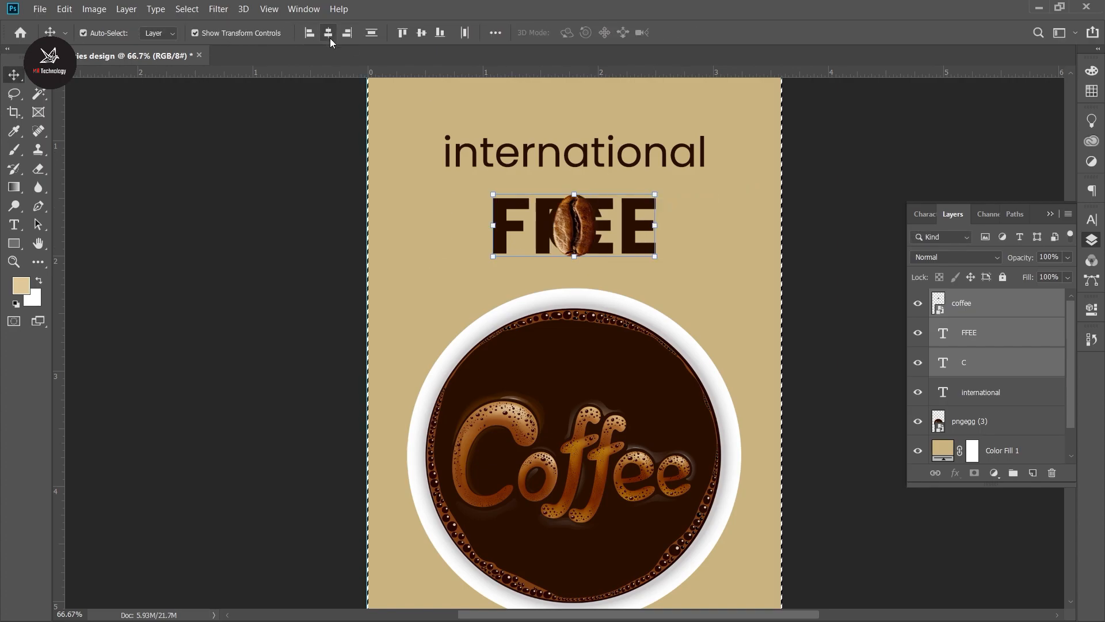
{"action": "key", "text": "ctrl+z"}
{"action": "right_click", "coordinate": [976, 305]}
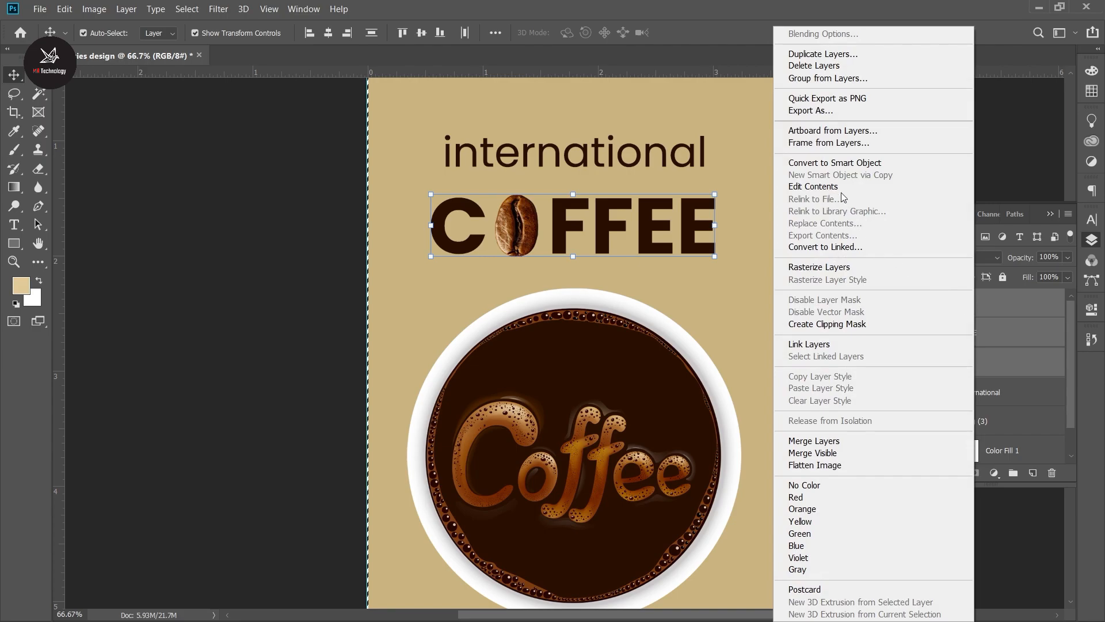
{"action": "left_click", "coordinate": [1015, 481]}
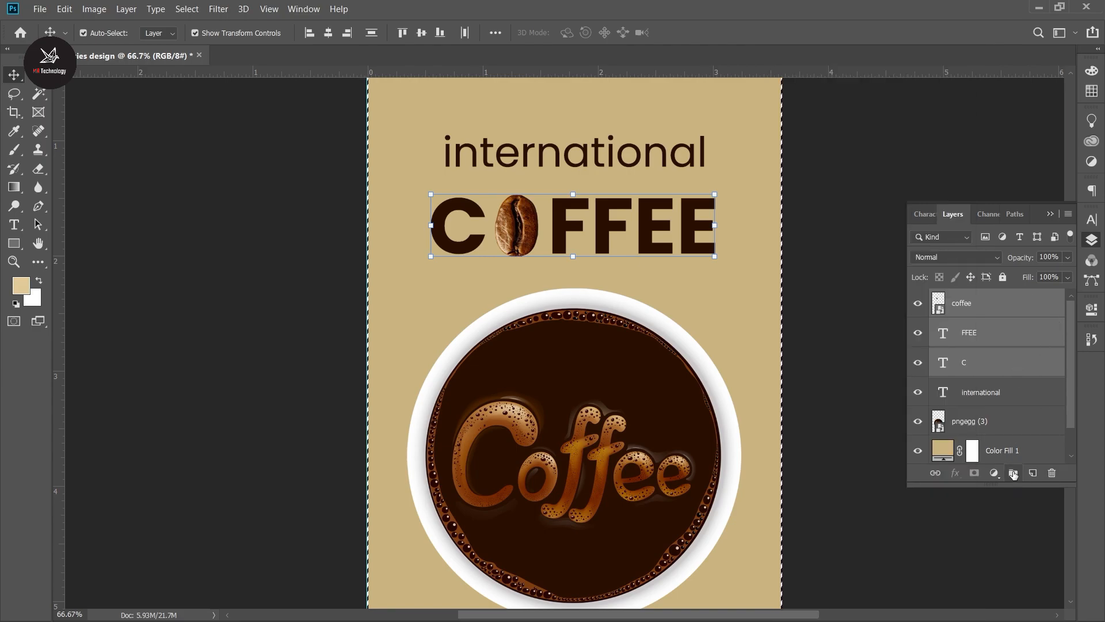
{"action": "left_click", "coordinate": [1014, 474]}
{"action": "left_click", "coordinate": [84, 33]}
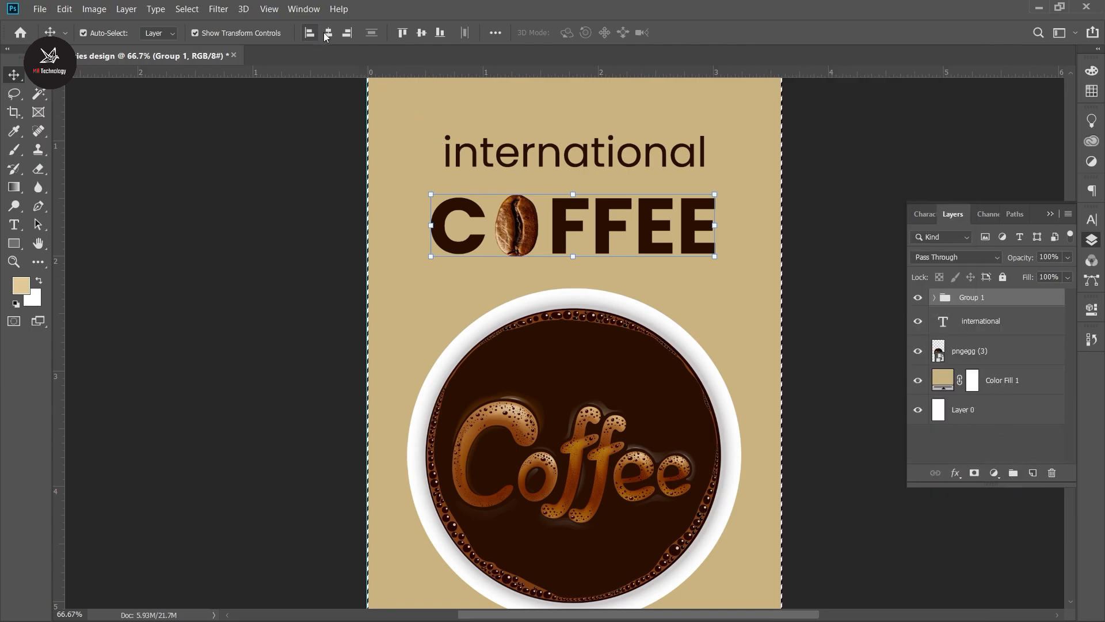
{"action": "left_click", "coordinate": [328, 33]}
{"action": "key", "text": "ctrl+d"}
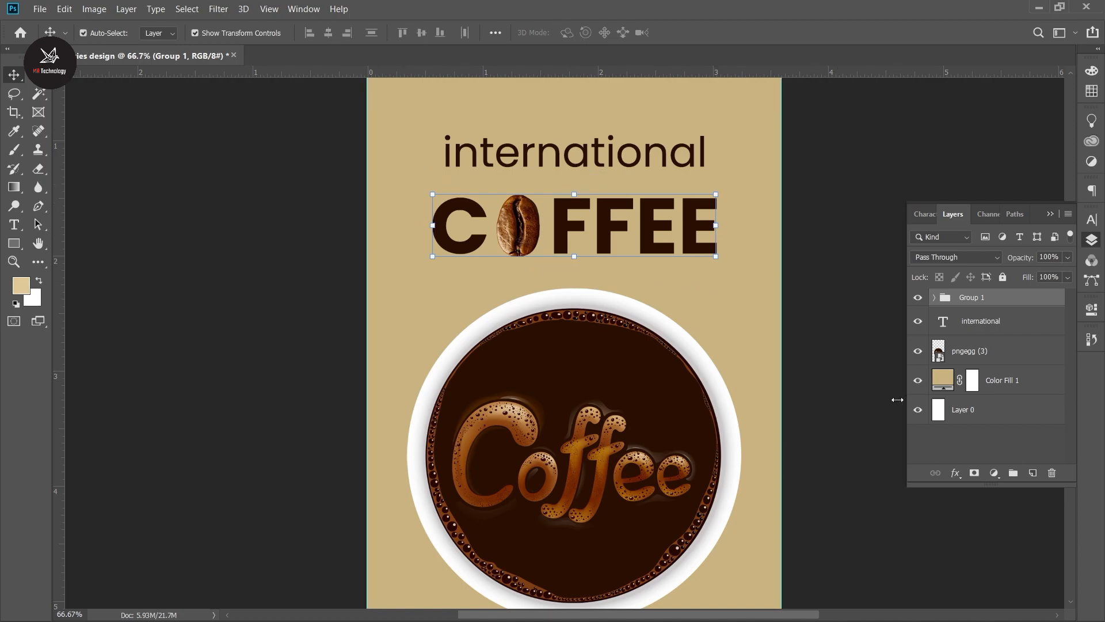
Nudge the "international" text down, closer to the COFFEE title
{"action": "left_click", "coordinate": [622, 153], "text": "ctrl"}
{"action": "scroll", "coordinate": [732, 319], "scroll_direction": "up", "scroll_amount": 4}
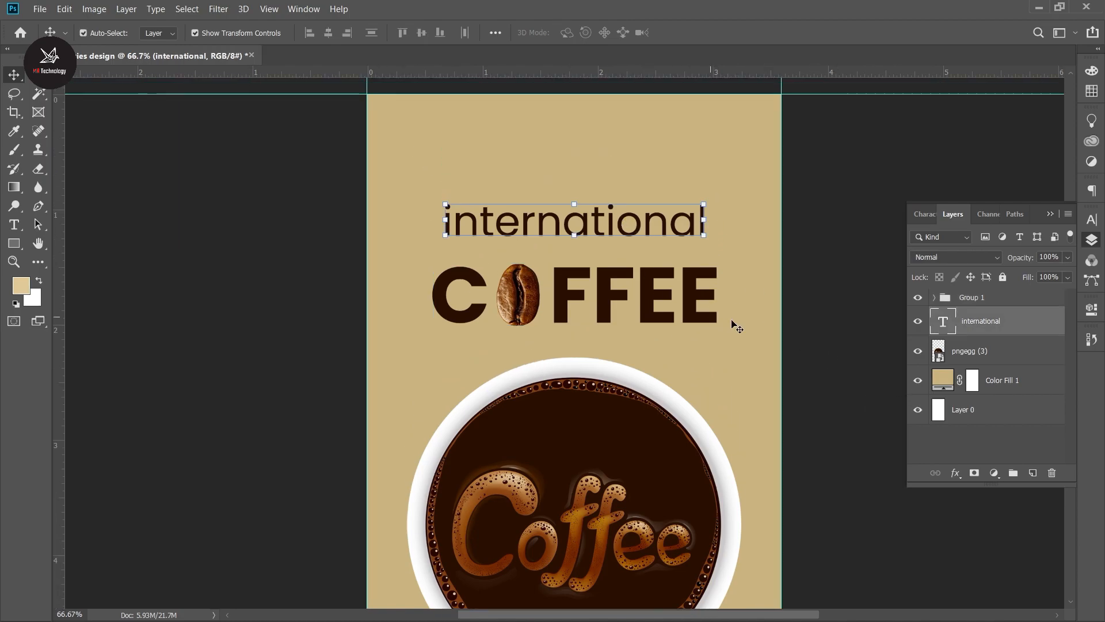
{"action": "scroll", "coordinate": [733, 320], "scroll_direction": "down", "scroll_amount": 2}
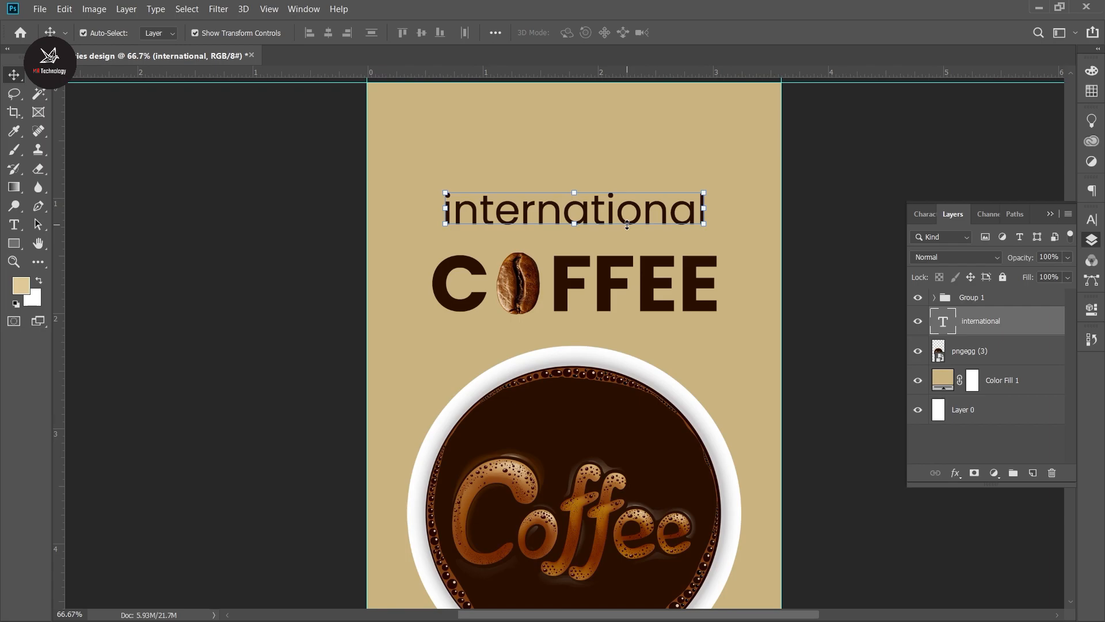
{"action": "key", "text": "Down"}
{"action": "key", "text": "Down"}
{"action": "key", "text": "Down"}
{"action": "key", "text": "Down"}
{"action": "key", "text": "Down"}
{"action": "key", "text": "Down"}
{"action": "key", "text": "Down"}
{"action": "key", "text": "Down"}
{"action": "key", "text": "Down"}
{"action": "key", "text": "Down"}
{"action": "key", "text": "Down"}
{"action": "key", "text": "Down"}
{"action": "key", "text": "Down"}
{"action": "key", "text": "Down"}
{"action": "key", "text": "Down"}
{"action": "key", "text": "Down"}
{"action": "key", "text": "Down"}
{"action": "key", "text": "Down"}
{"action": "key", "text": "Down"}
{"action": "key", "text": "Down"}
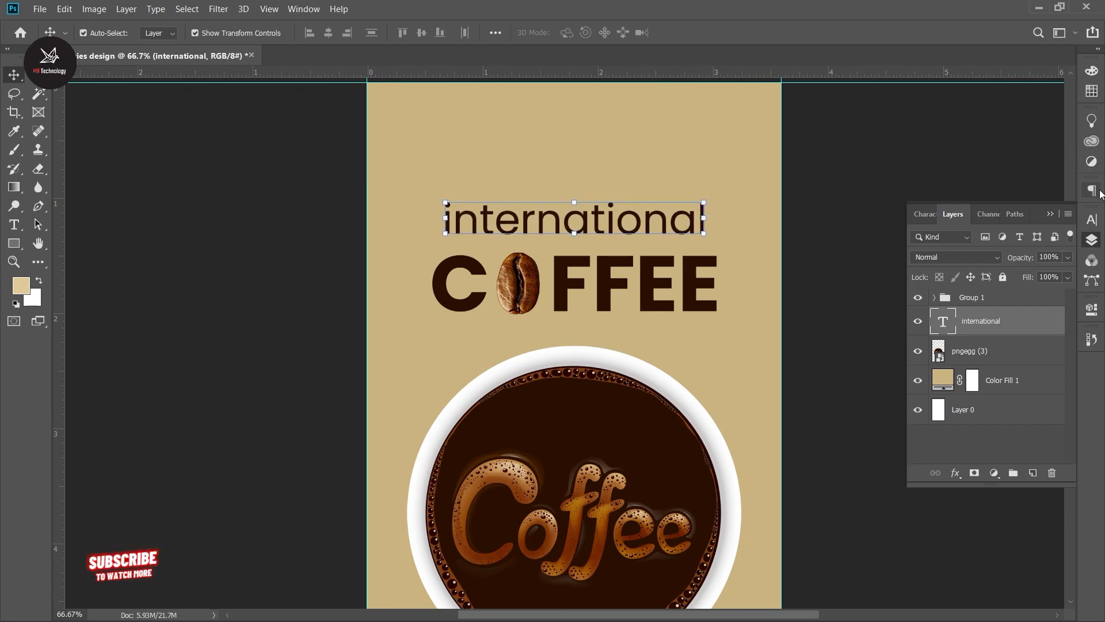
Set the font size of the "international" text to 15 pt
{"action": "left_click", "coordinate": [1092, 219]}
{"action": "left_click", "coordinate": [962, 258]}
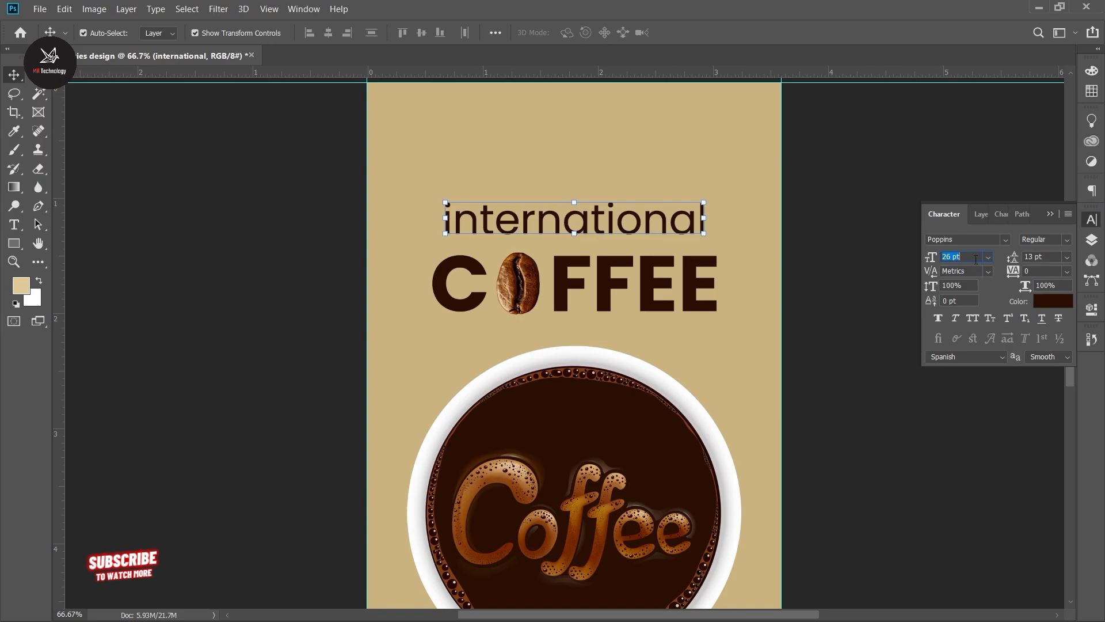
{"action": "type", "text": "15"}
{"action": "key", "text": "Return"}
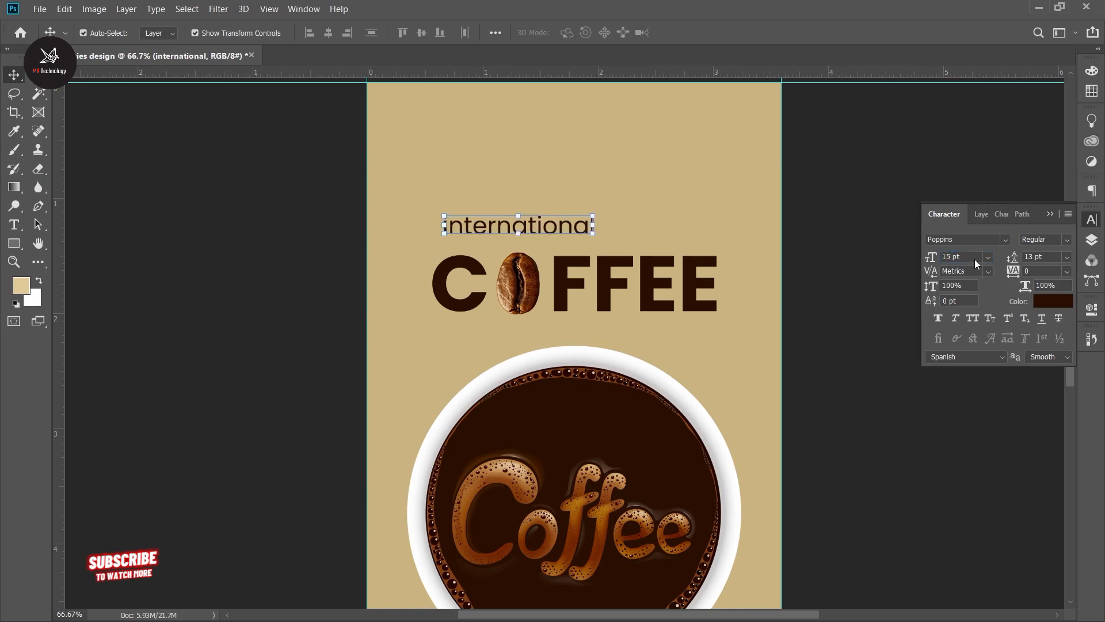
Move "international" directly above "FFEE" and scale it to about 106.3% so it spans the width of those letters
{"action": "left_click_drag", "start_coordinate": [540, 232], "coordinate": [717, 233]}
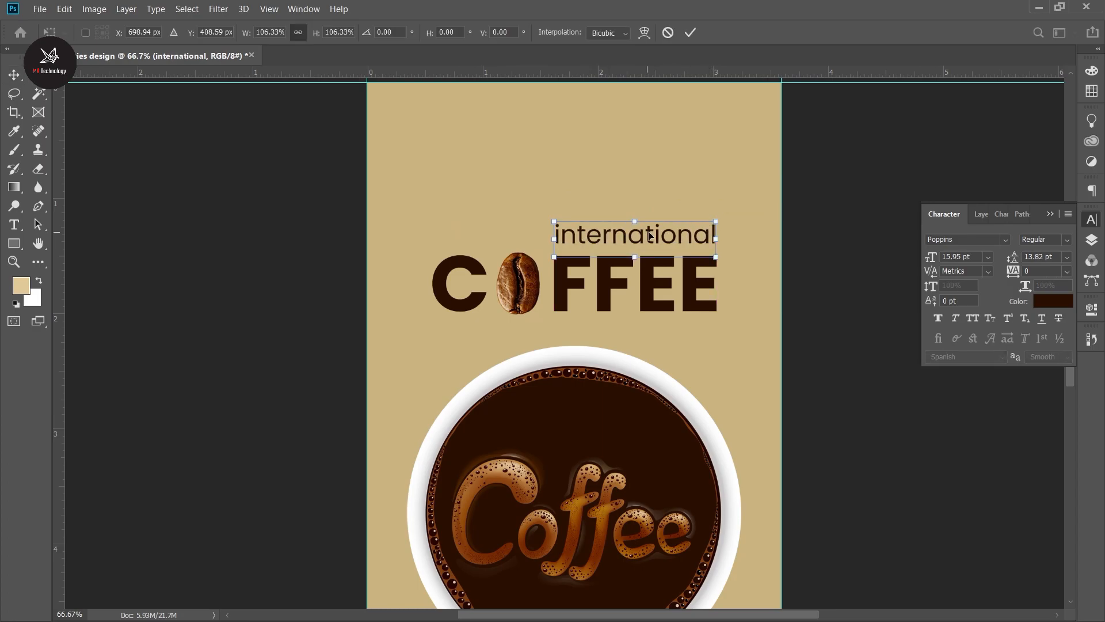
{"action": "key", "text": "Down"}
{"action": "key", "text": "Down"}
{"action": "key", "text": "Down"}
{"action": "key", "text": "Down"}
{"action": "key", "text": "Down"}
{"action": "key", "text": "Down"}
{"action": "key", "text": "Down"}
{"action": "key", "text": "Down"}
{"action": "key", "text": "Down"}
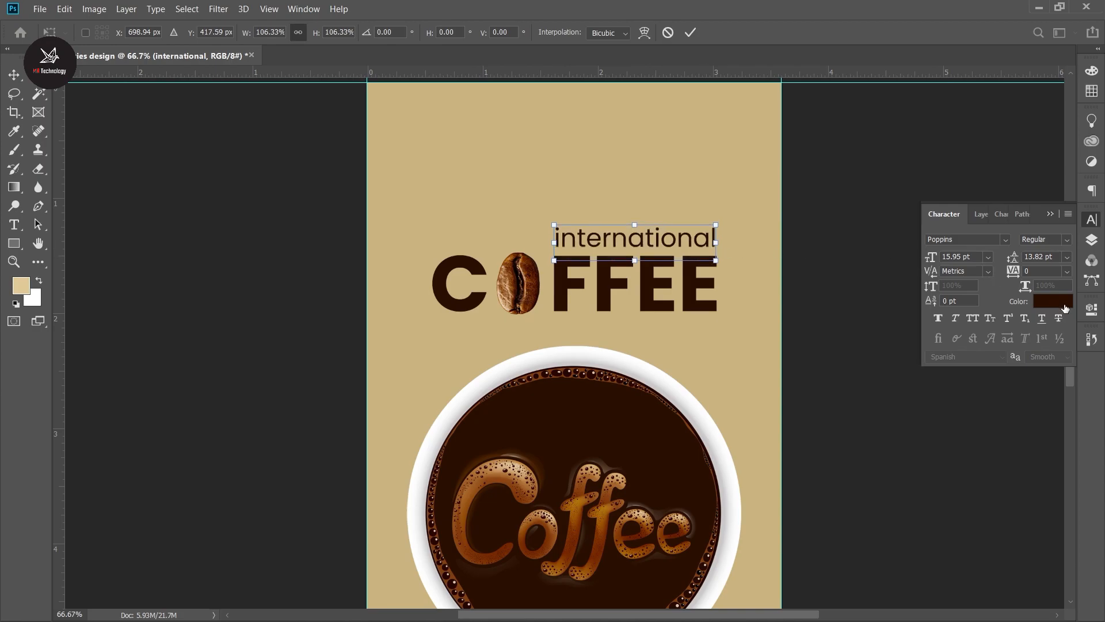
{"action": "left_click", "coordinate": [690, 32]}
Change the colour of the "international" text to white (ffffff) and deselect the layer
{"action": "left_click", "coordinate": [1053, 301]}
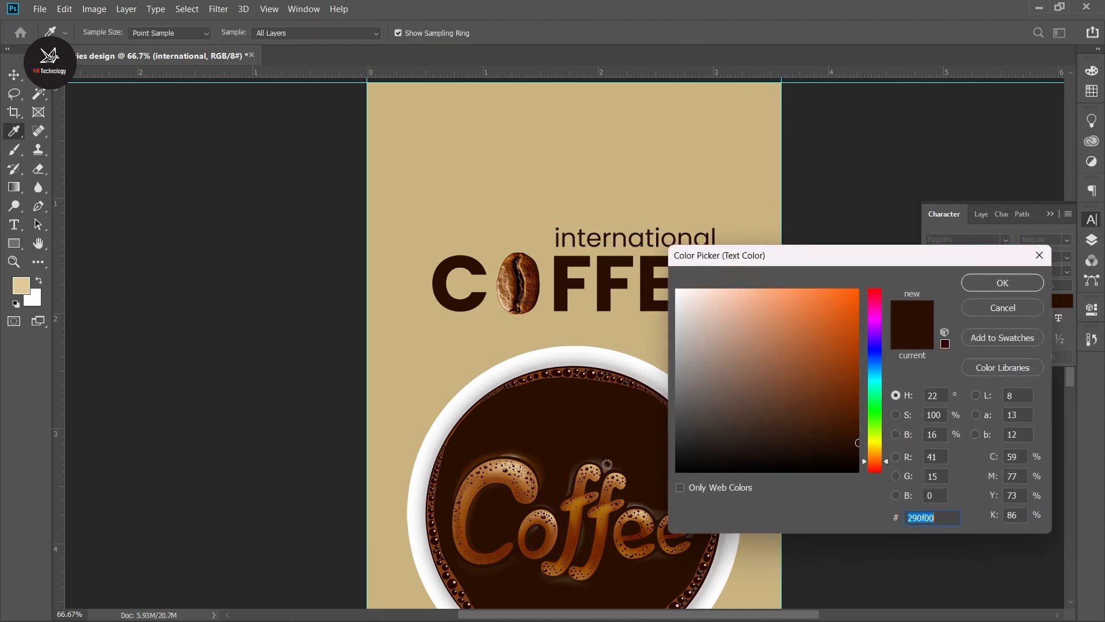
{"action": "left_click", "coordinate": [606, 510]}
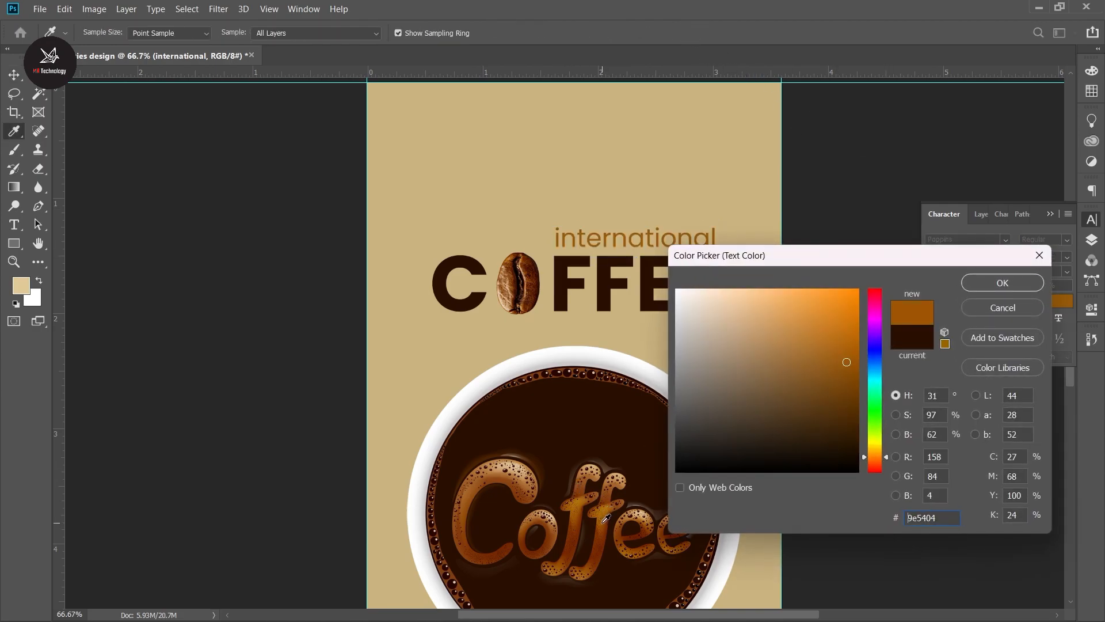
{"action": "left_click", "coordinate": [605, 521]}
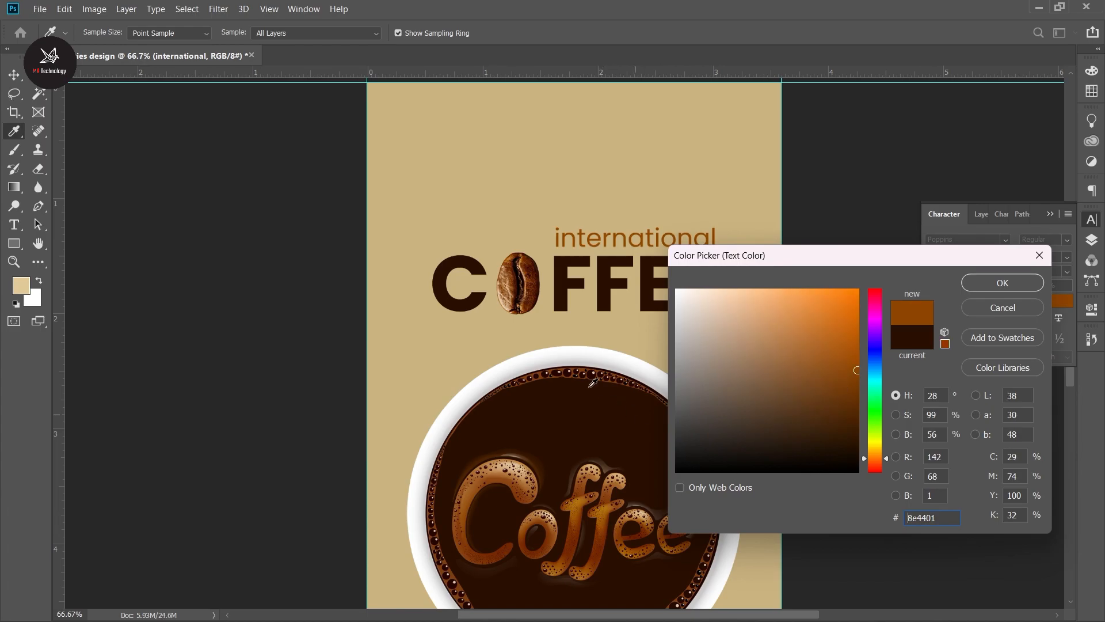
{"action": "left_click", "coordinate": [511, 259]}
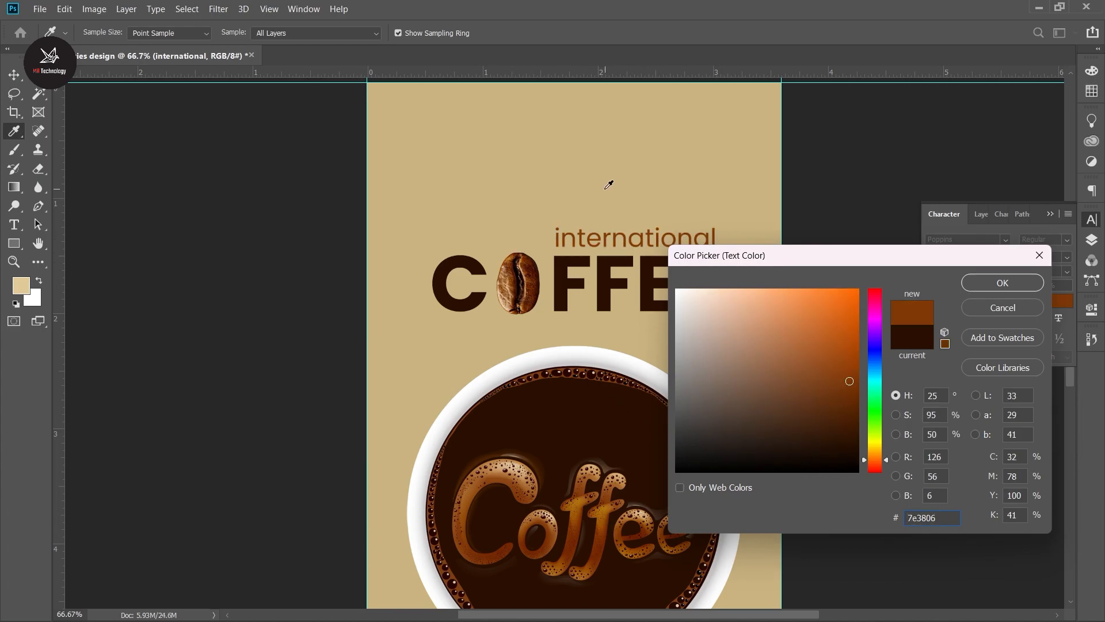
{"action": "type", "text": "ffffff"}
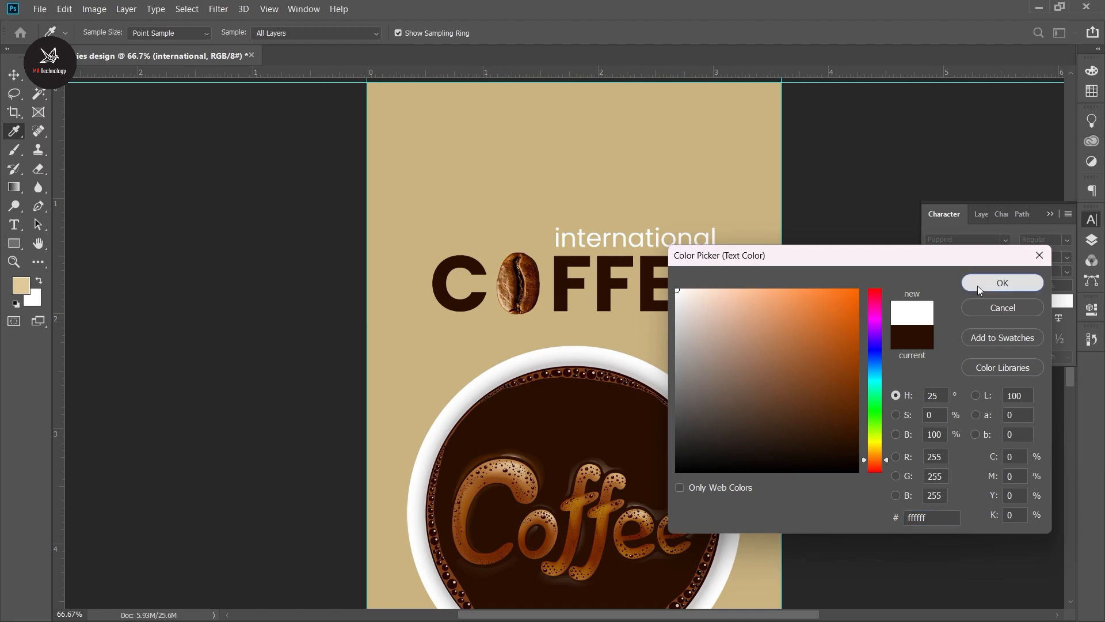
{"action": "left_click", "coordinate": [1003, 282]}
{"action": "left_click", "coordinate": [248, 183]}
{"action": "scroll", "coordinate": [512, 274], "scroll_direction": "down", "scroll_amount": 1}
{"action": "scroll", "coordinate": [654, 311], "scroll_direction": "up", "scroll_amount": 2}
{"action": "scroll", "coordinate": [662, 305], "scroll_direction": "down", "scroll_amount": 2}
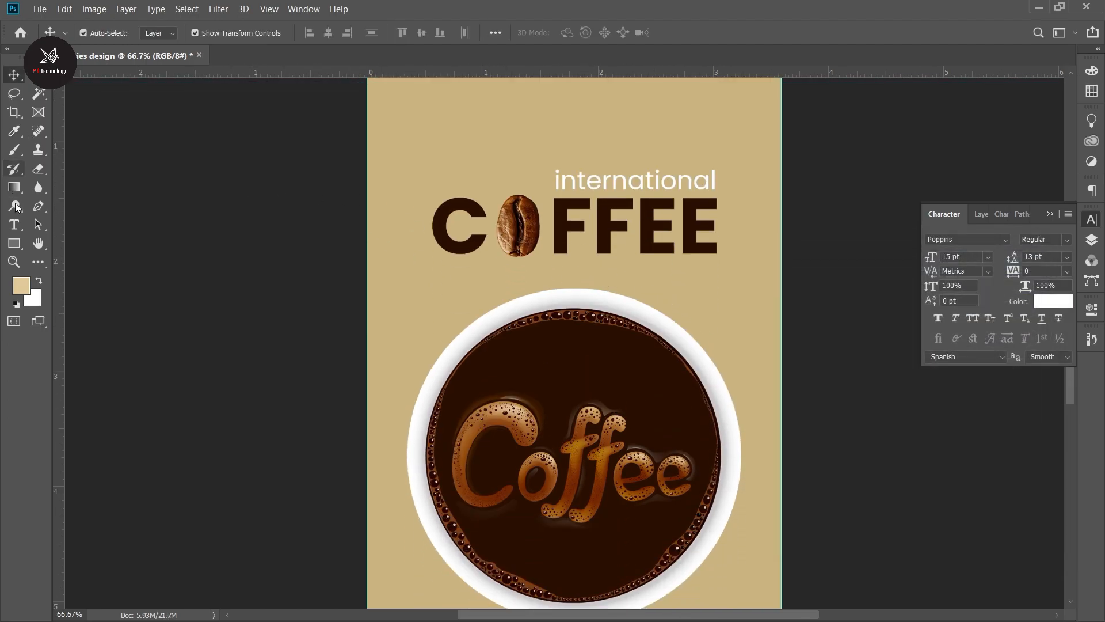
Add a text layer reading "1st October" below the COFFEE title
{"action": "left_click", "coordinate": [14, 224]}
{"action": "left_click", "coordinate": [425, 295]}
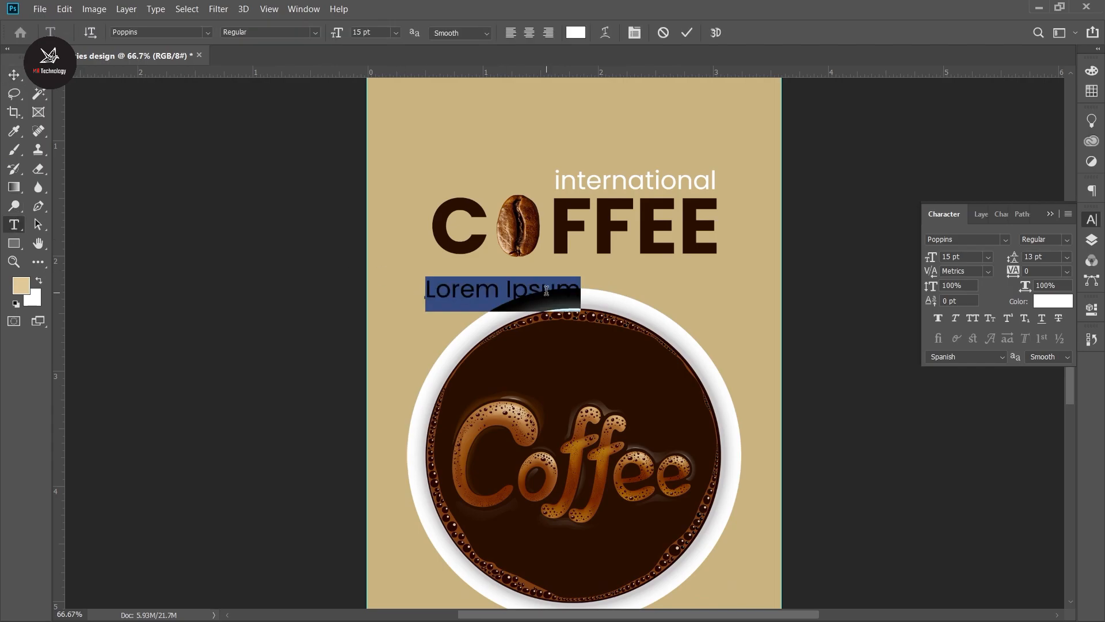
{"action": "type", "text": "1st"}
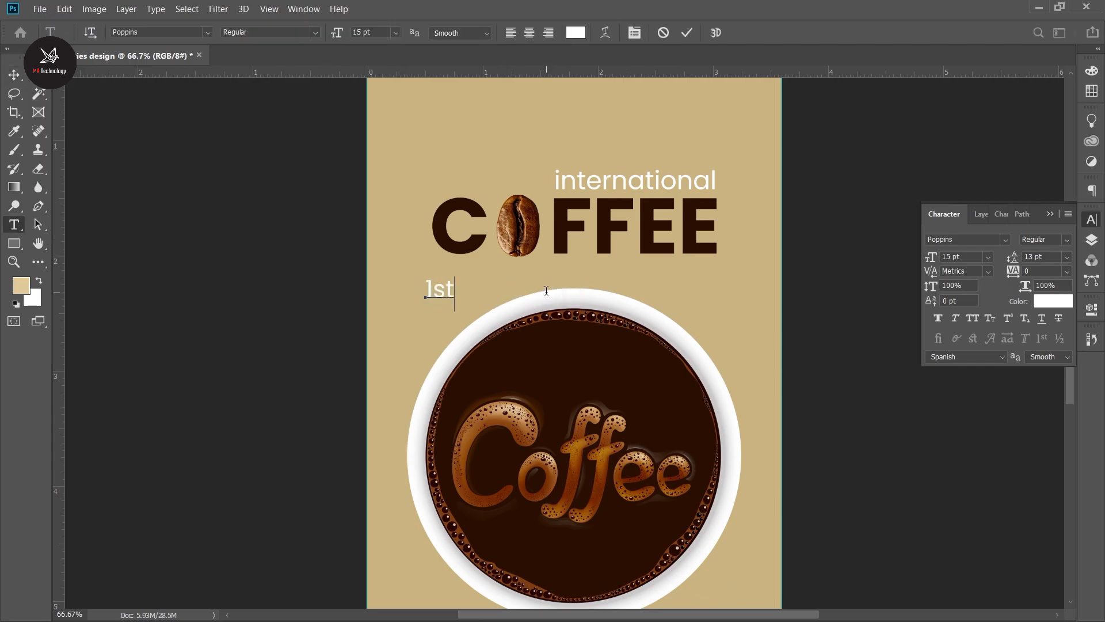
{"action": "type", "text": " Co"}
{"action": "key", "text": "BackSpace"}
{"action": "key", "text": "BackSpace"}
{"action": "type", "text": "Octobe"}
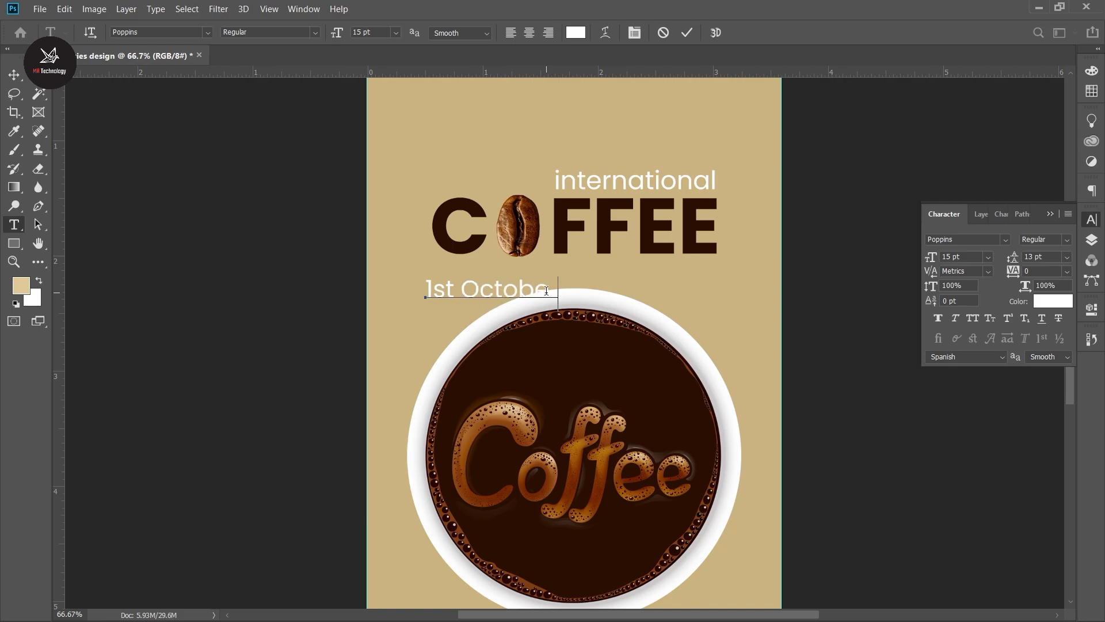
{"action": "left_click", "coordinate": [14, 74]}
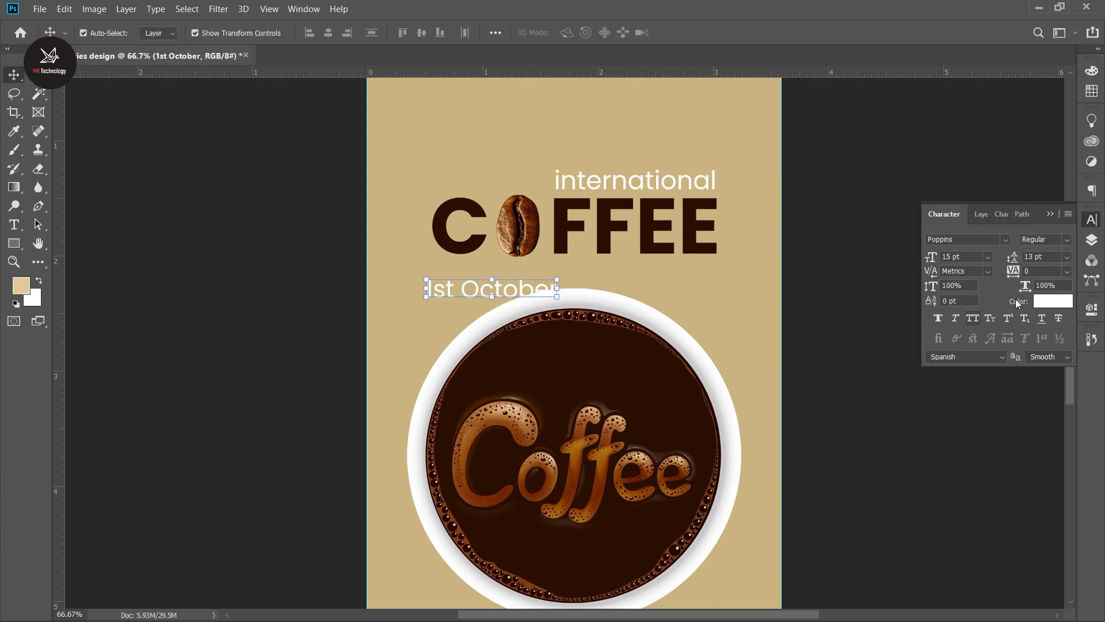
Colour the "1st October" text brown (763107), starting from a tone sampled on the coffee bean
{"action": "left_click", "coordinate": [1062, 302]}
{"action": "left_click", "coordinate": [524, 212]}
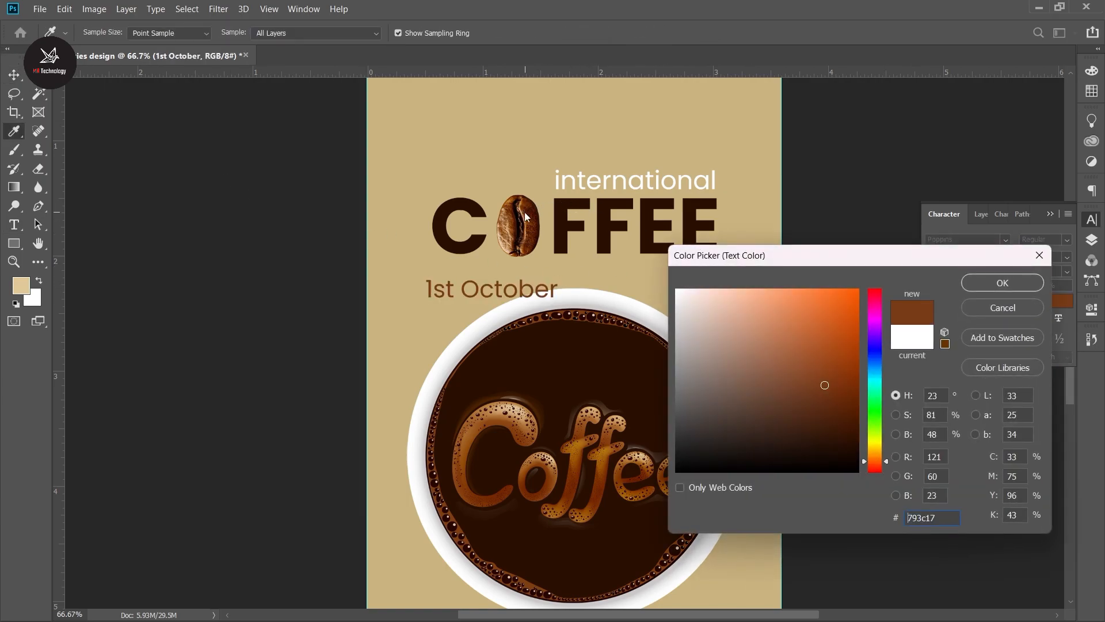
{"action": "left_click_drag", "start_coordinate": [823, 385], "coordinate": [848, 386]}
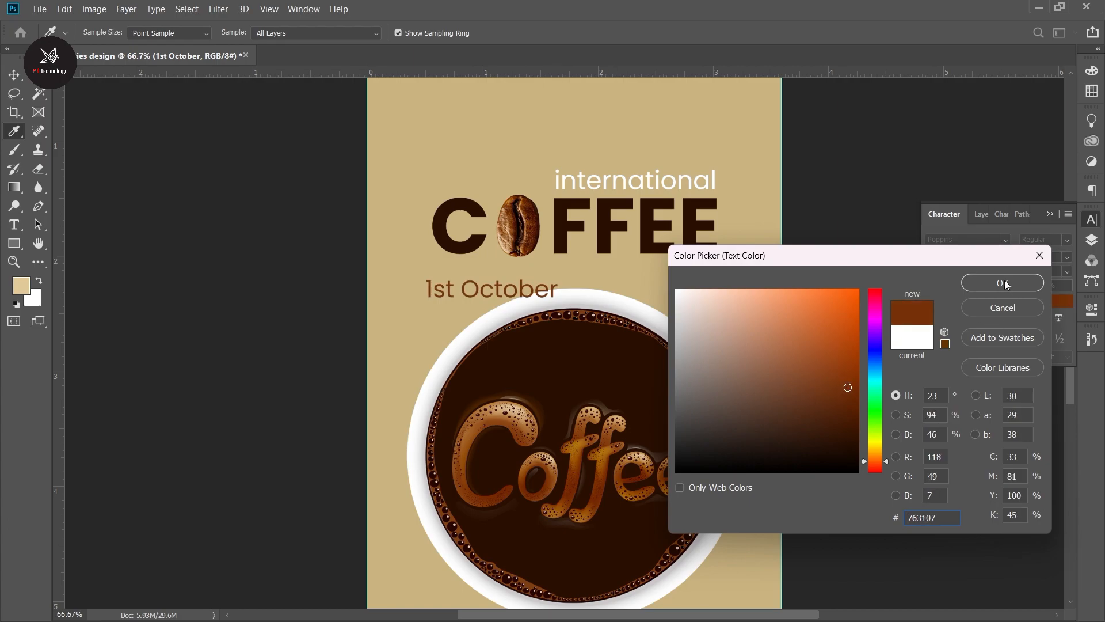
{"action": "left_click", "coordinate": [1002, 282]}
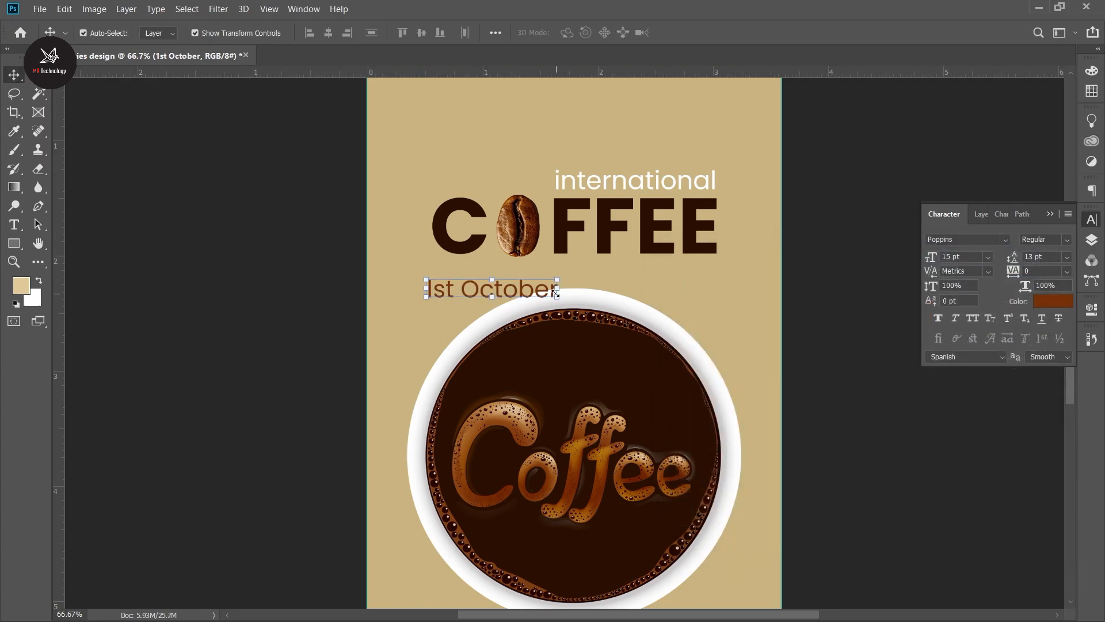
Scale the "1st October" text to about 58% and place it just under the final letters of COFFEE, flush with their edge
{"action": "left_click_drag", "start_coordinate": [557, 291], "coordinate": [700, 269]}
{"action": "key", "text": "Down"}
{"action": "key", "text": "Down"}
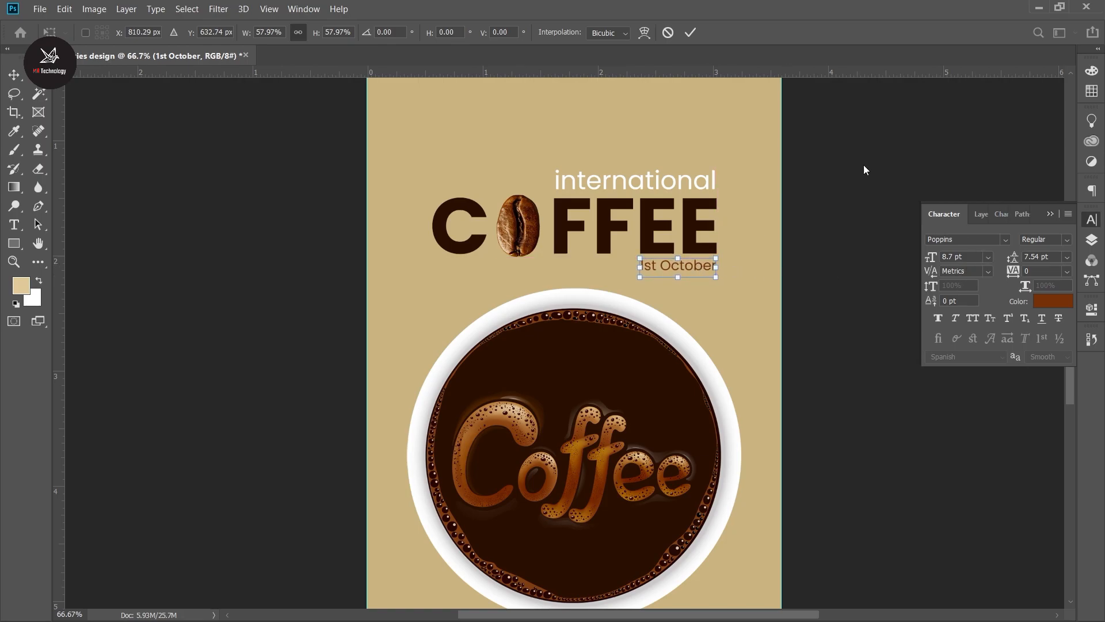
{"action": "left_click", "coordinate": [690, 32]}
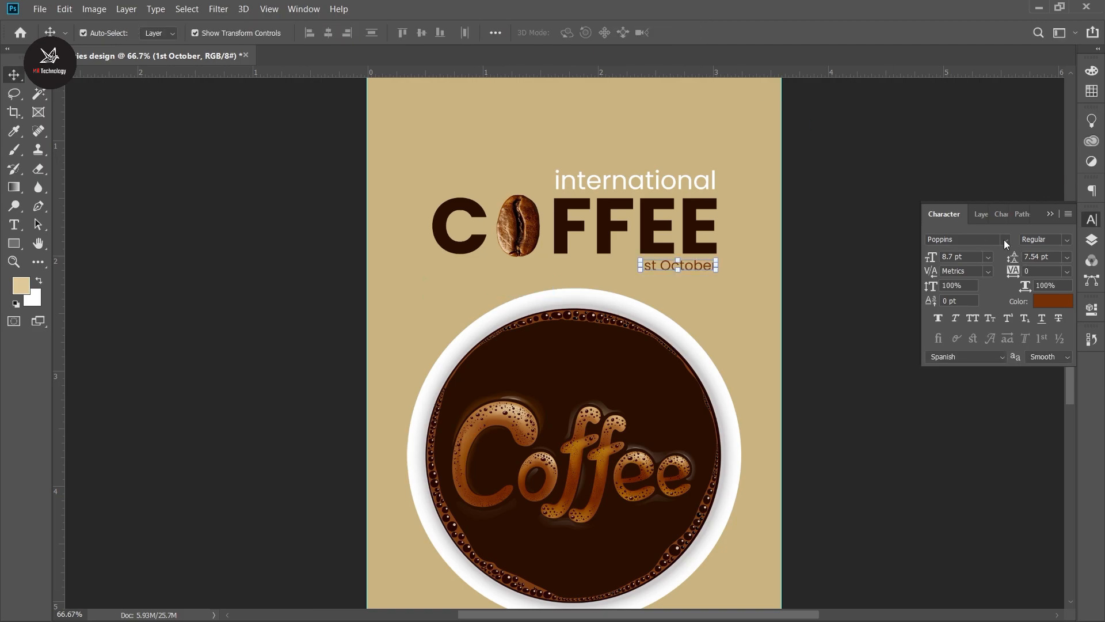
Set the "1st October" text in Abhaya Libre ExtraBold and enlarge it until it is flush with the last letter of COFFEE
{"action": "left_click", "coordinate": [1005, 240]}
{"action": "scroll", "coordinate": [1045, 299], "scroll_direction": "up", "scroll_amount": 2}
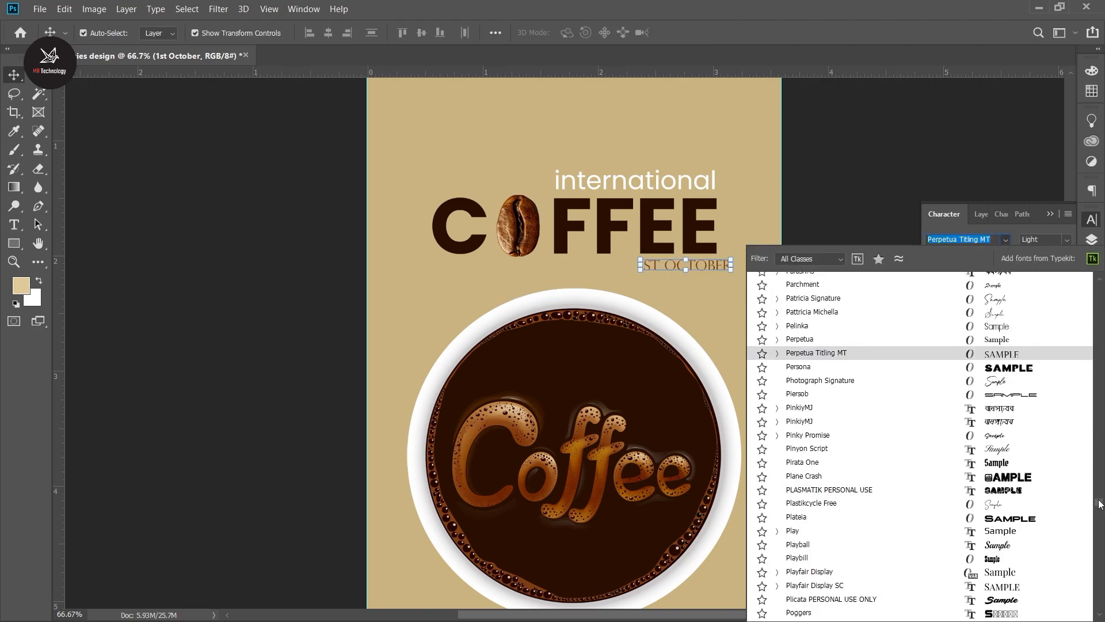
{"action": "left_click_drag", "start_coordinate": [1099, 504], "coordinate": [1100, 284]}
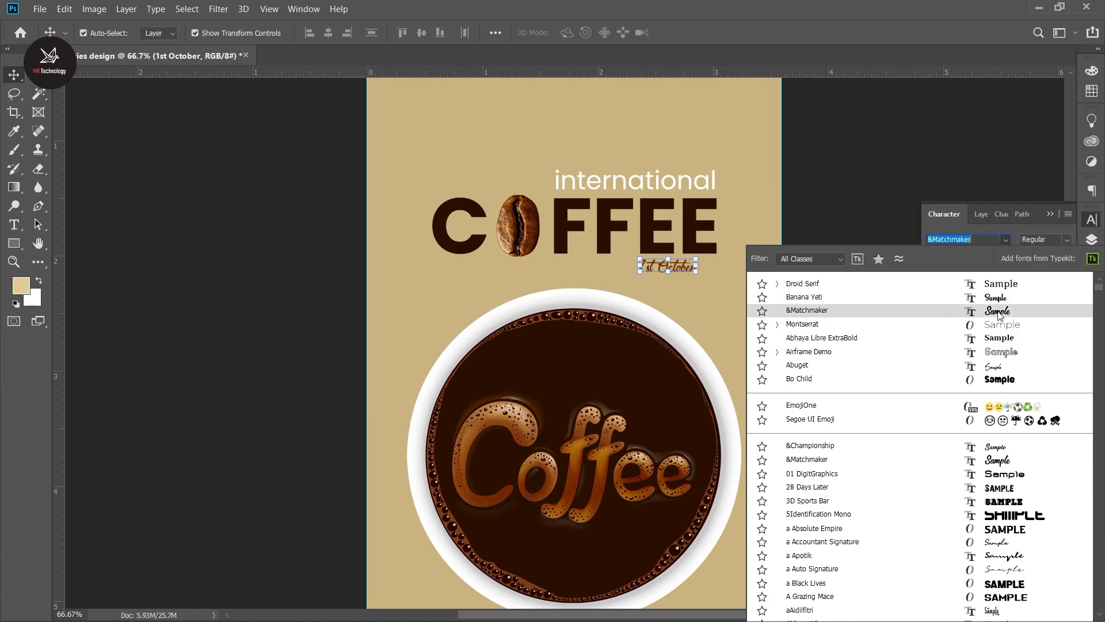
{"action": "left_click", "coordinate": [1005, 342]}
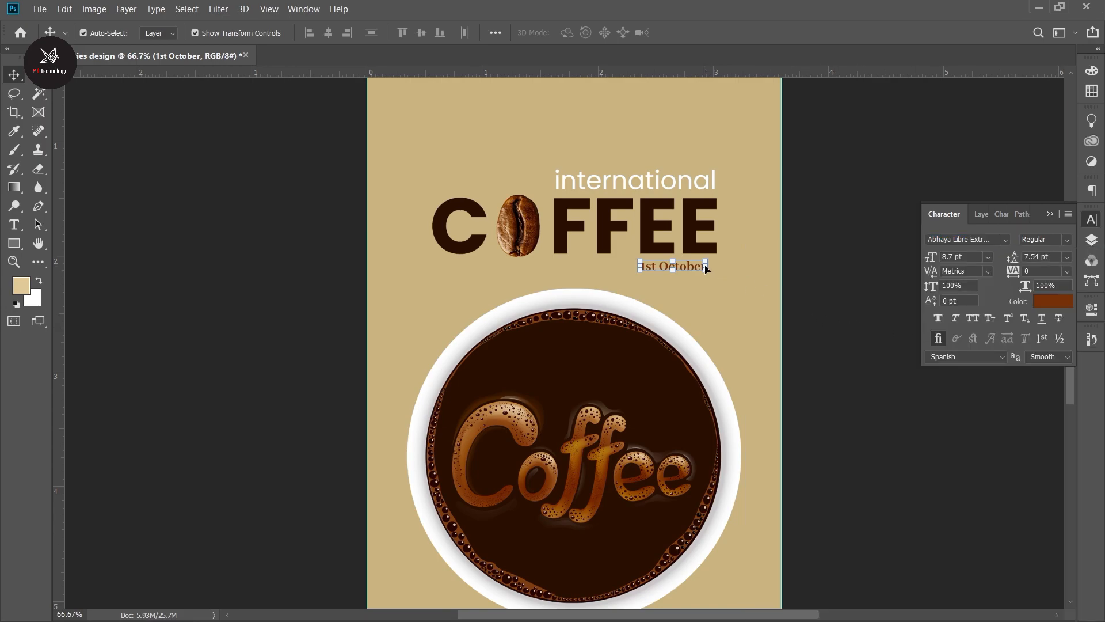
{"action": "left_click_drag", "start_coordinate": [711, 267], "coordinate": [716, 267]}
{"action": "left_click", "coordinate": [691, 32]}
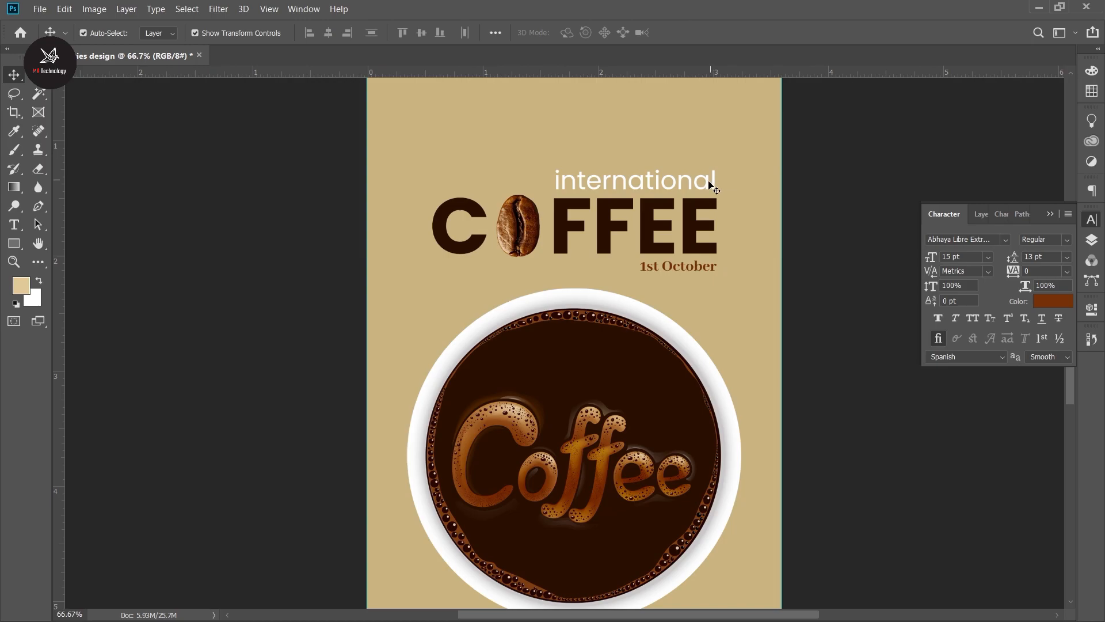
Change the font of the "international" text to Abhaya Libre ExtraBold
{"action": "left_click", "coordinate": [708, 186]}
{"action": "left_click", "coordinate": [978, 244]}
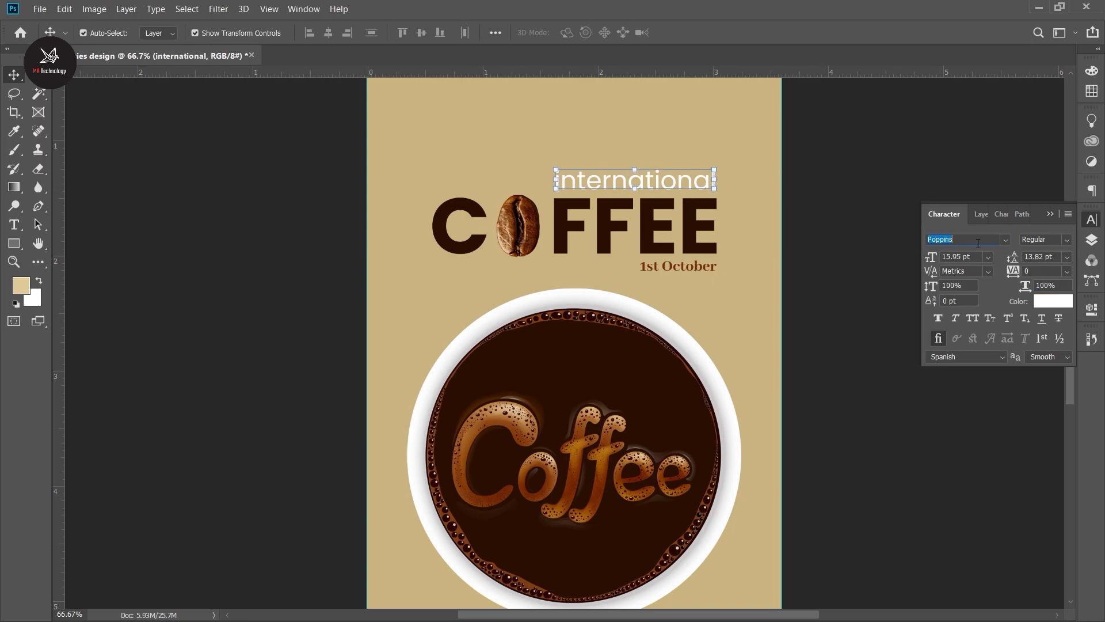
{"action": "type", "text": "bh"}
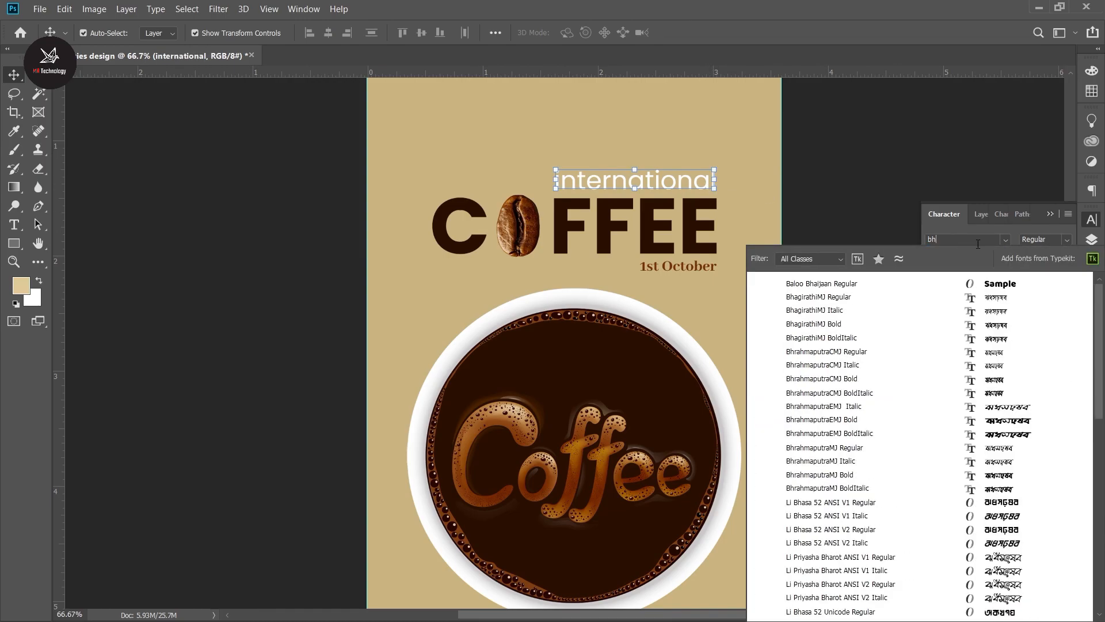
{"action": "type", "text": "ay"}
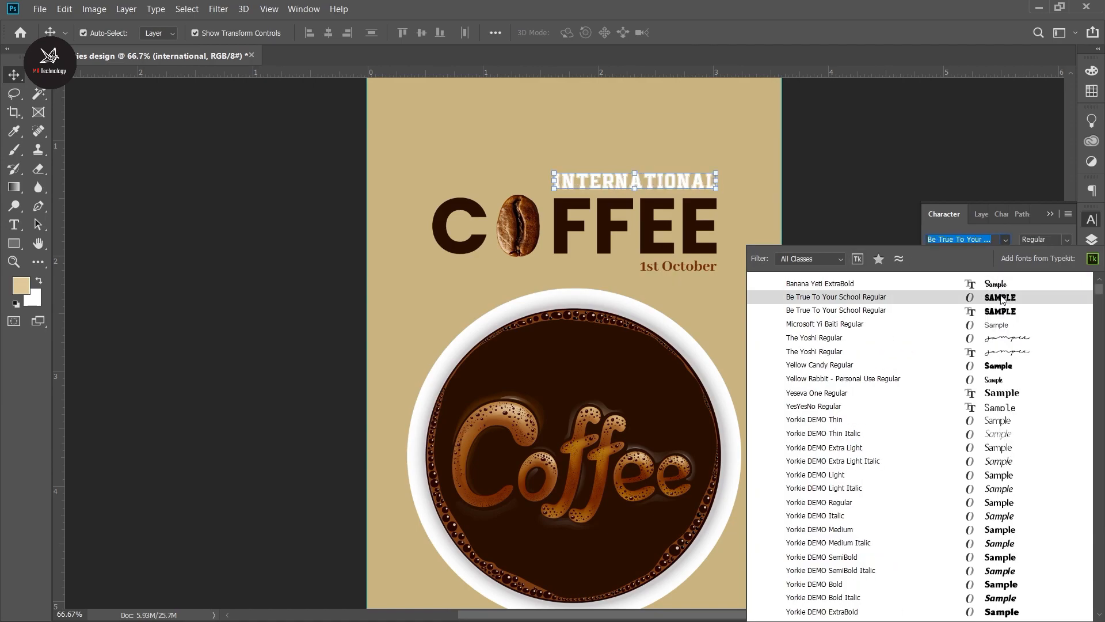
{"action": "key", "text": "BackSpace"}
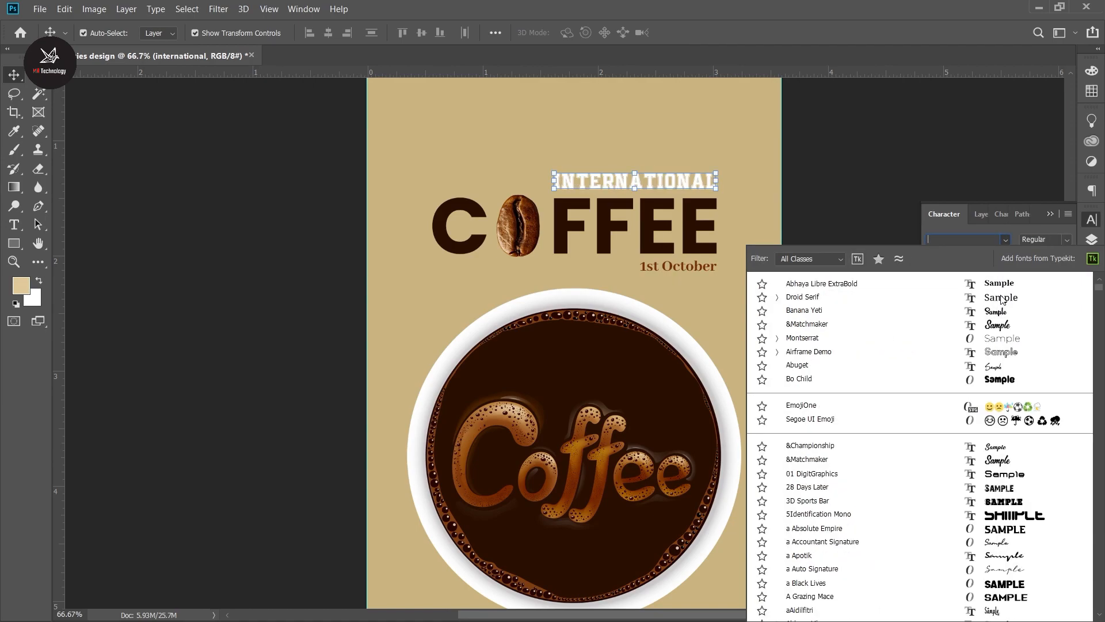
{"action": "type", "text": "byh"}
{"action": "key", "text": "BackSpace"}
{"action": "key", "text": "BackSpace"}
{"action": "key", "text": "BackSpace"}
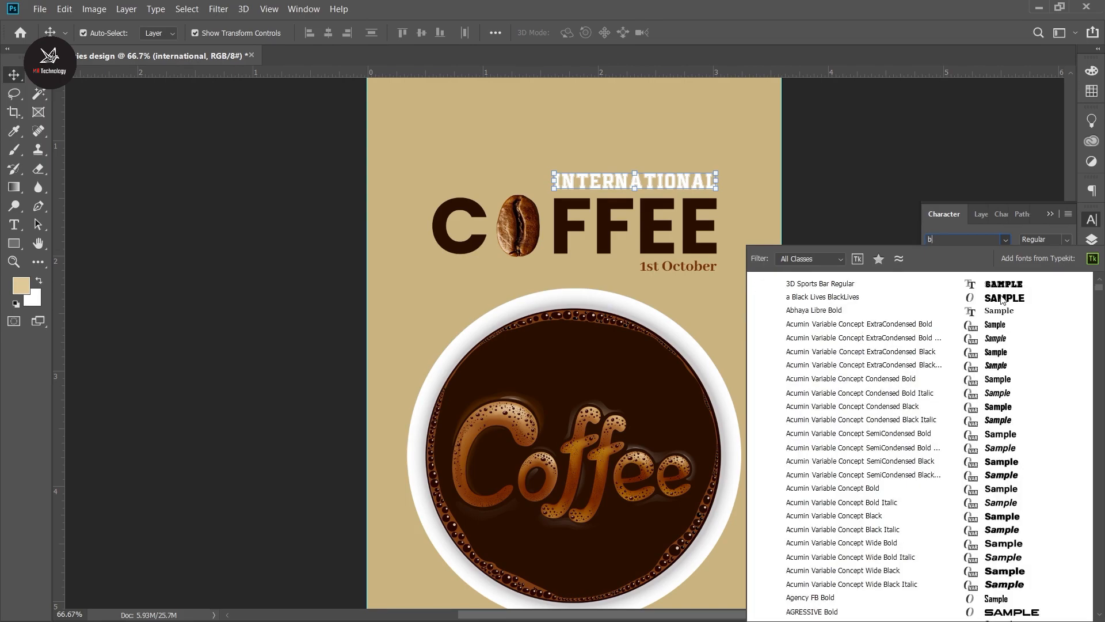
{"action": "type", "text": "hayb"}
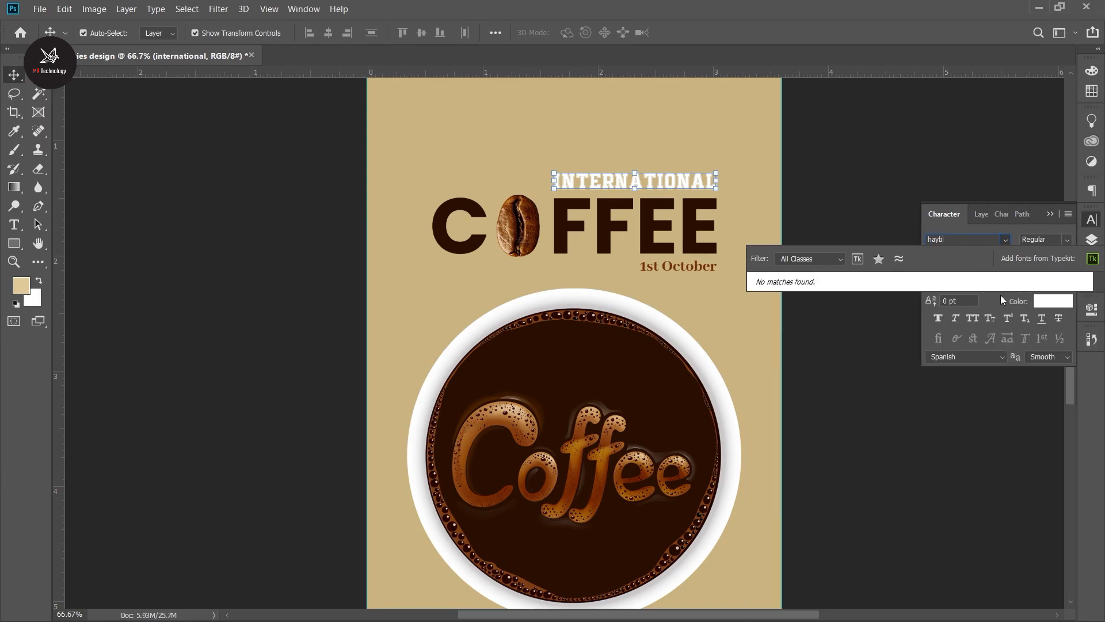
{"action": "key", "text": "BackSpace"}
{"action": "key", "text": "Down"}
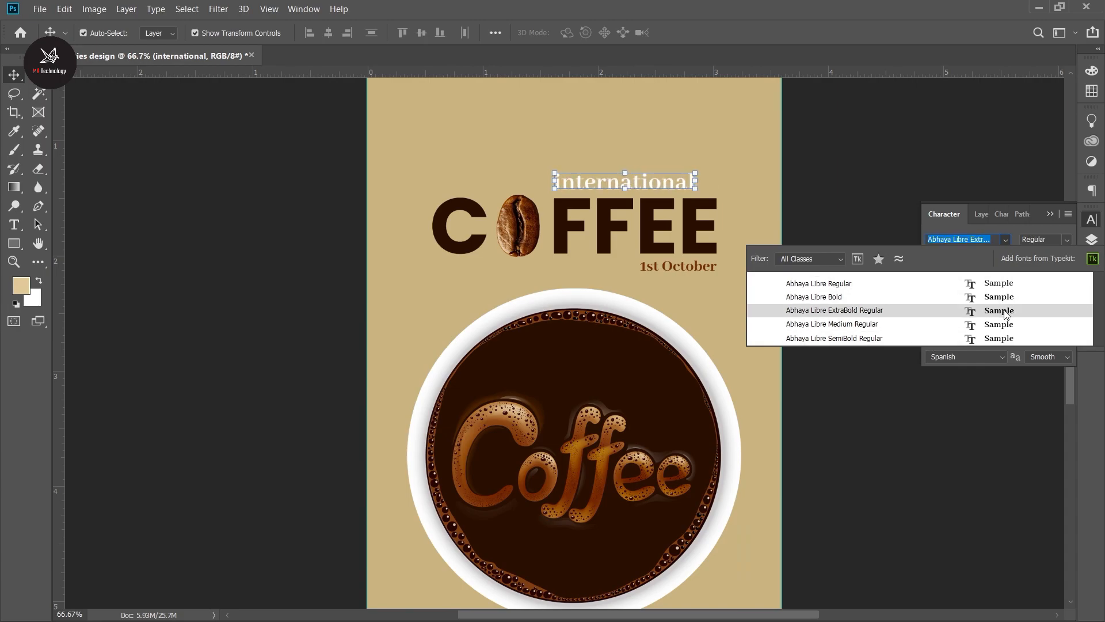
{"action": "left_click", "coordinate": [834, 311]}
{"action": "left_click", "coordinate": [851, 197]}
Align "international" with the end of COFFEE and scale it to about 114.69% so it spans the FFEE letters
{"action": "left_click_drag", "start_coordinate": [685, 182], "coordinate": [706, 184]}
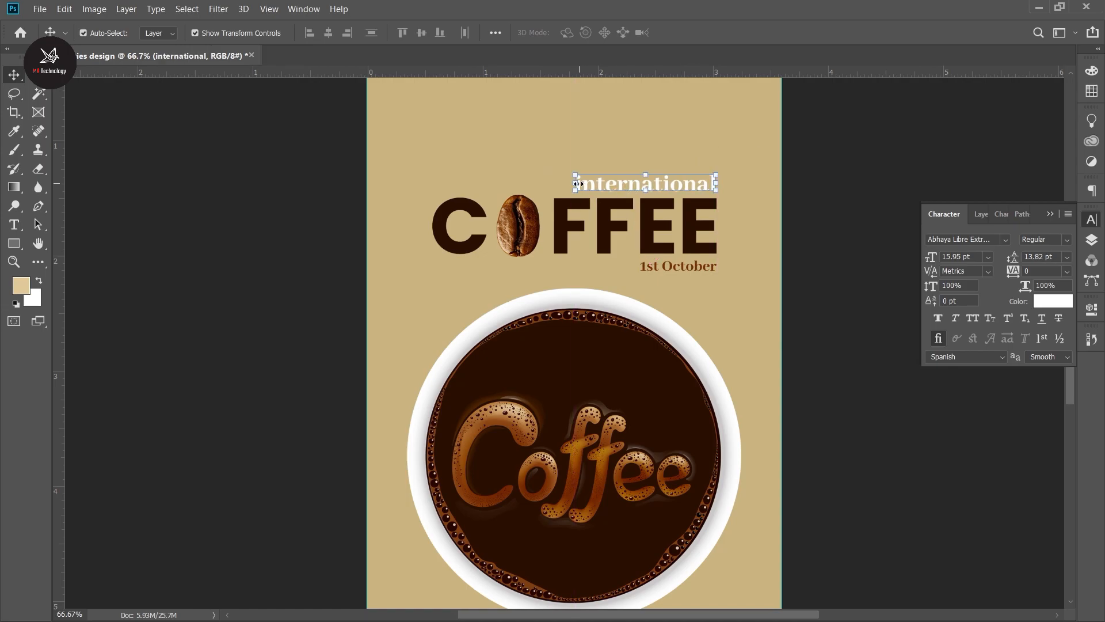
{"action": "left_click_drag", "start_coordinate": [570, 183], "coordinate": [553, 184]}
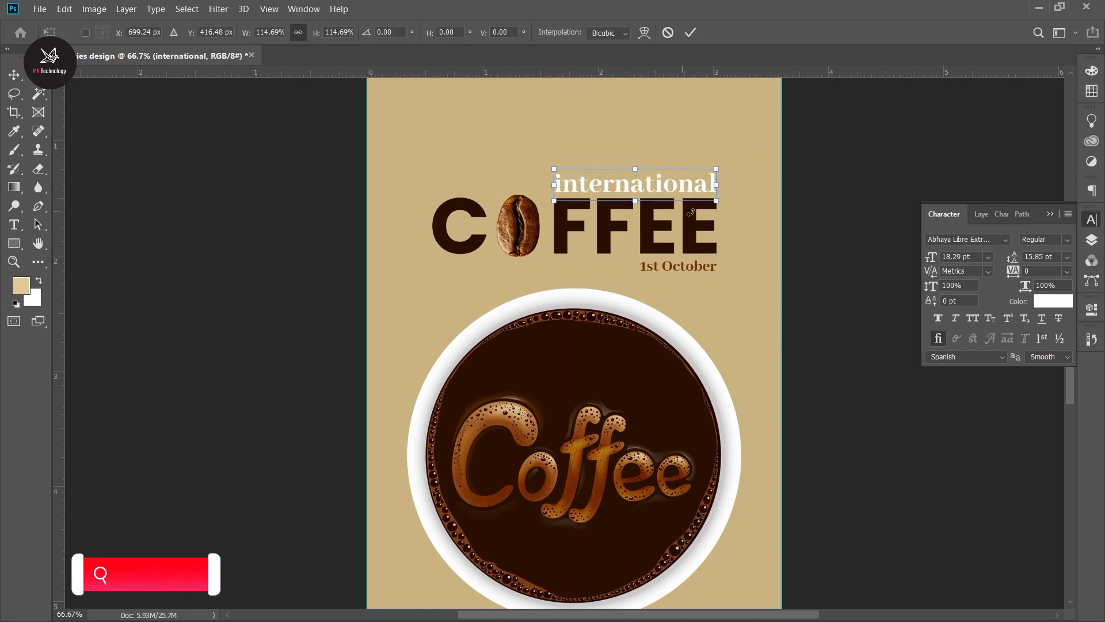
{"action": "key", "text": "Return"}
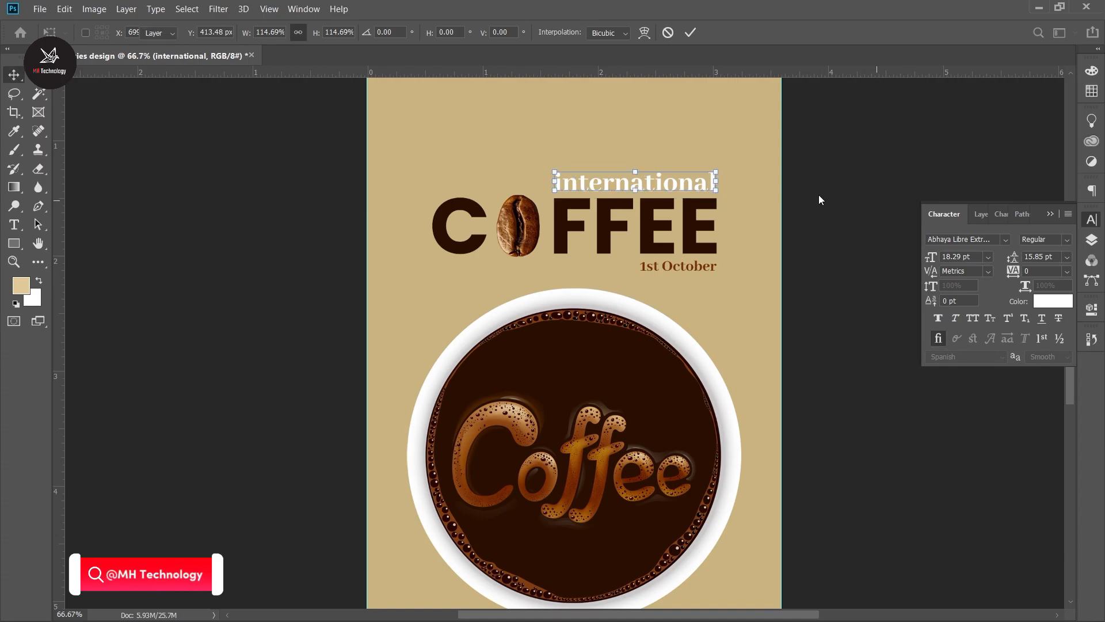
Colour the "international" text very dark brown (140801), starting from a tone sampled on the dark coffee surface
{"action": "left_click", "coordinate": [1052, 301]}
{"action": "left_click", "coordinate": [630, 396]}
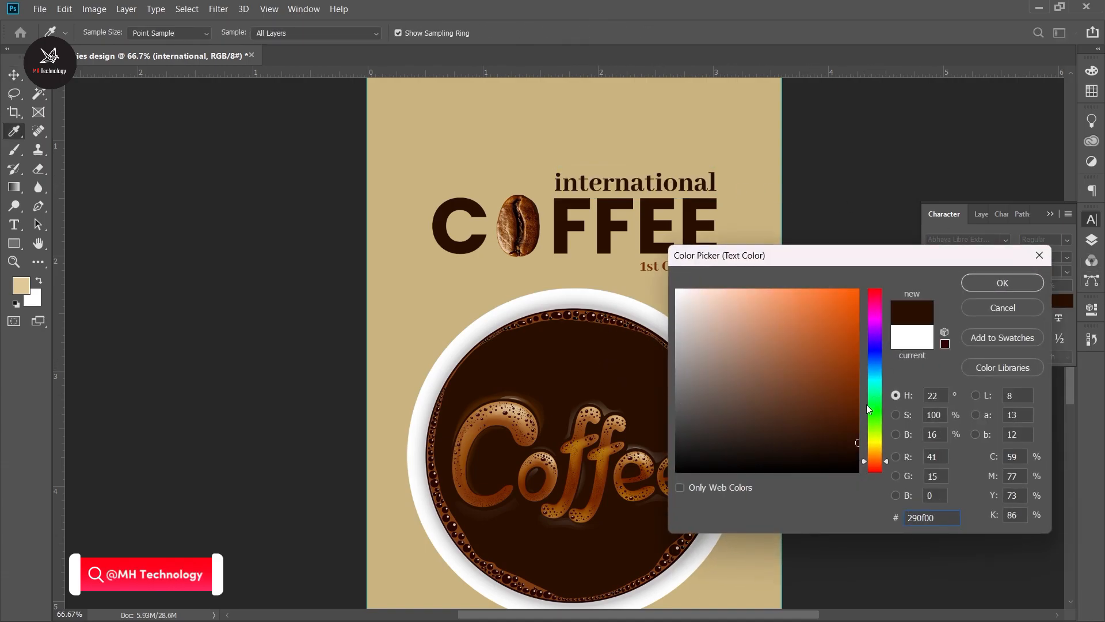
{"action": "left_click_drag", "start_coordinate": [856, 444], "coordinate": [849, 457]}
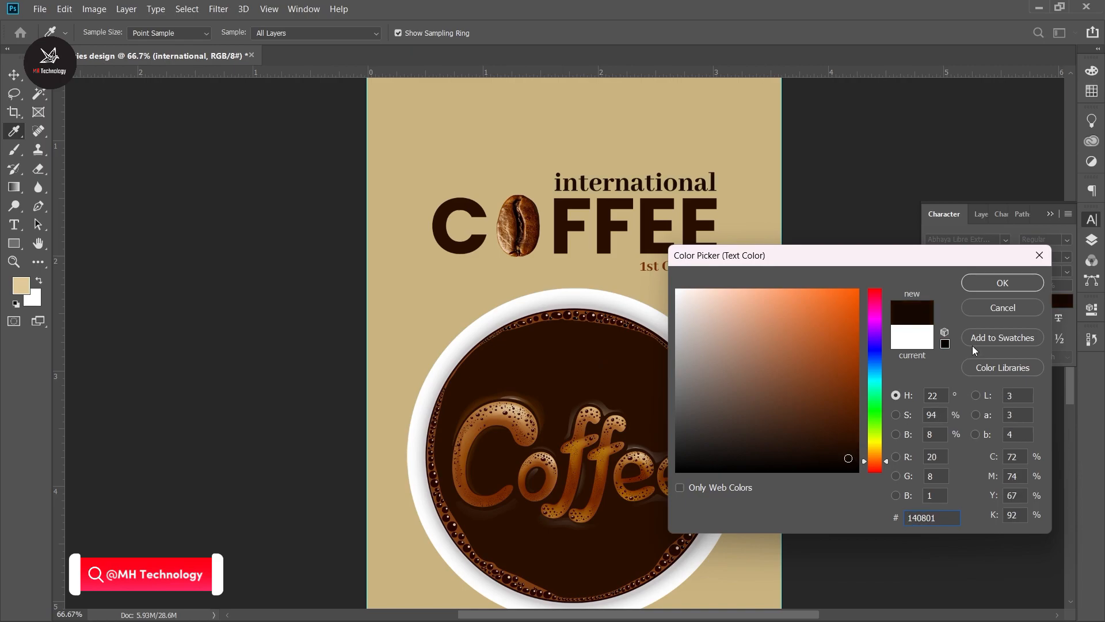
{"action": "left_click", "coordinate": [983, 284]}
Select the letter C layer inside Group 1 and colour it 9c5a22, sampled from the Coffee lettering in the cup
{"action": "left_click", "coordinate": [1089, 243]}
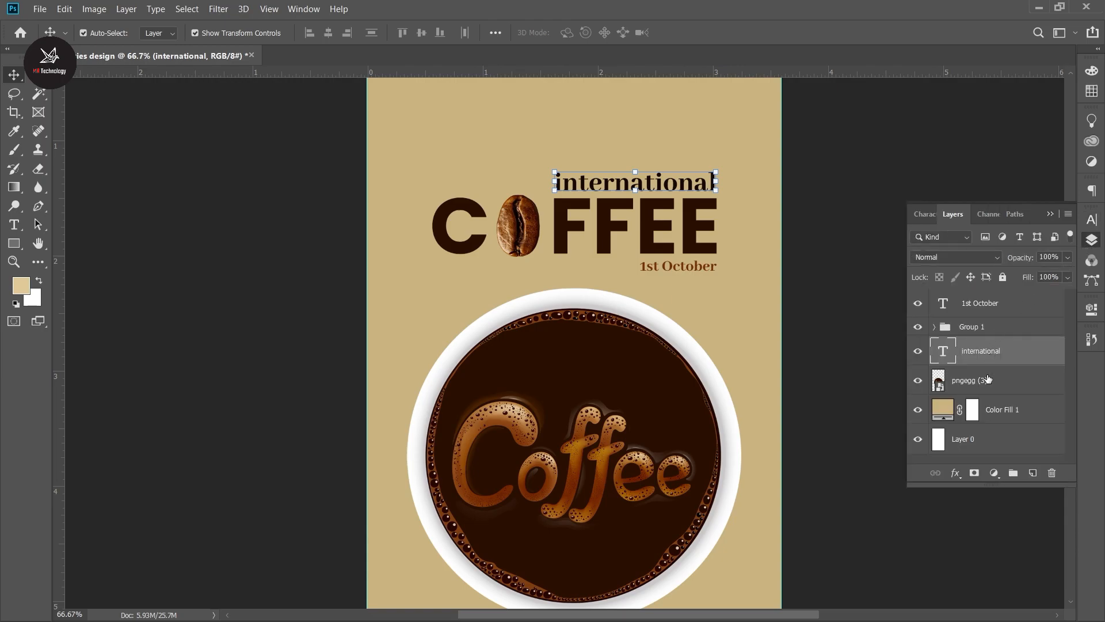
{"action": "left_click", "coordinate": [934, 327]}
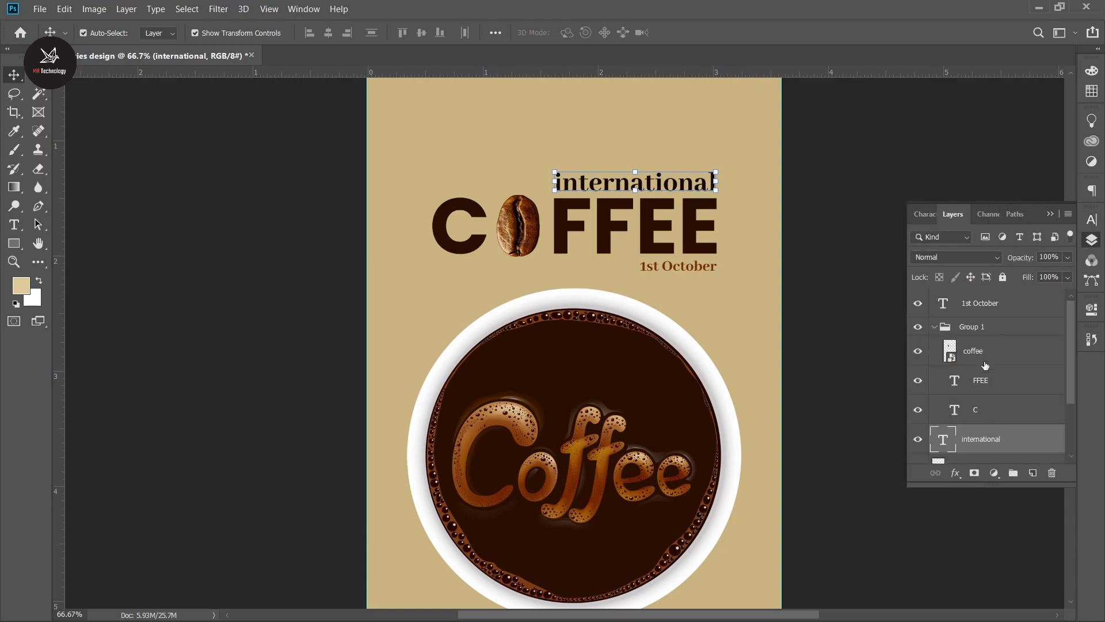
{"action": "left_click", "coordinate": [1004, 410]}
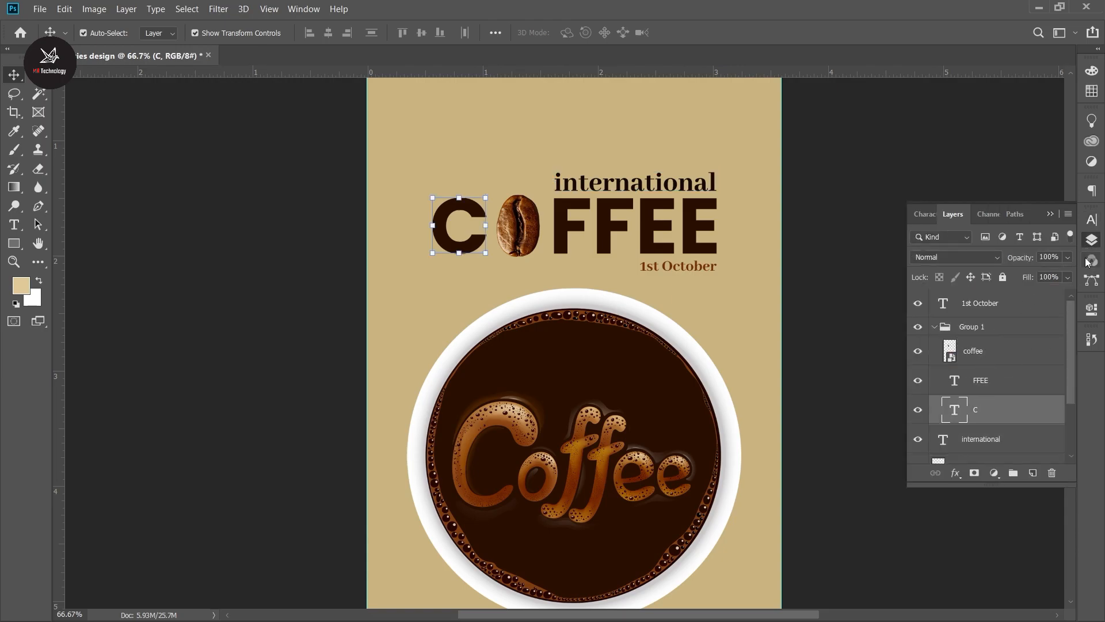
{"action": "left_click", "coordinate": [1092, 219]}
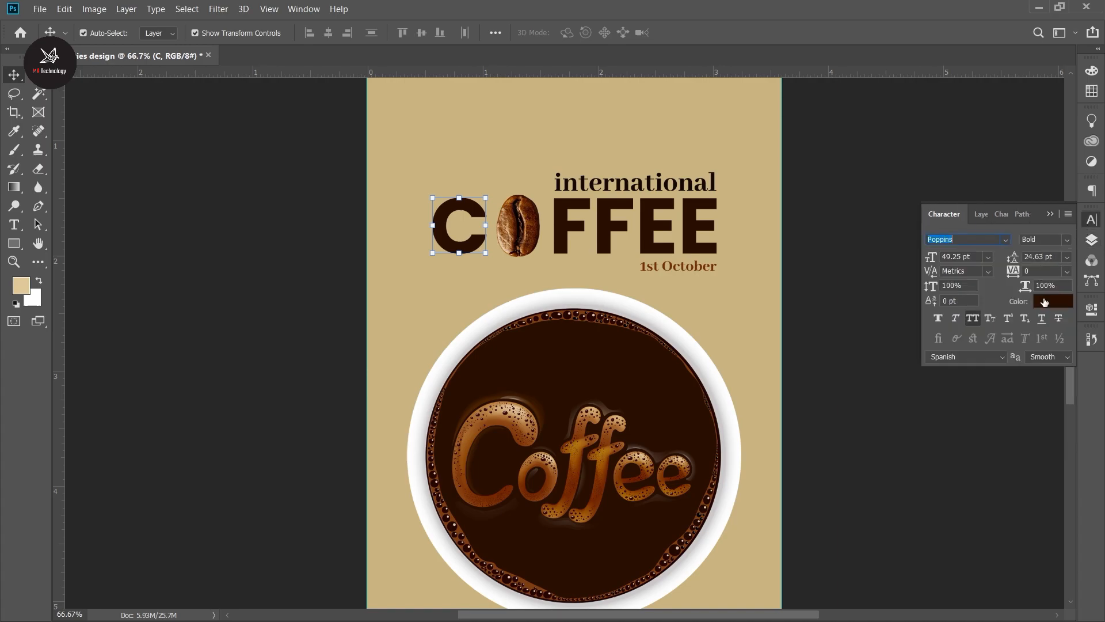
{"action": "left_click", "coordinate": [1045, 301]}
{"action": "left_click", "coordinate": [532, 153]}
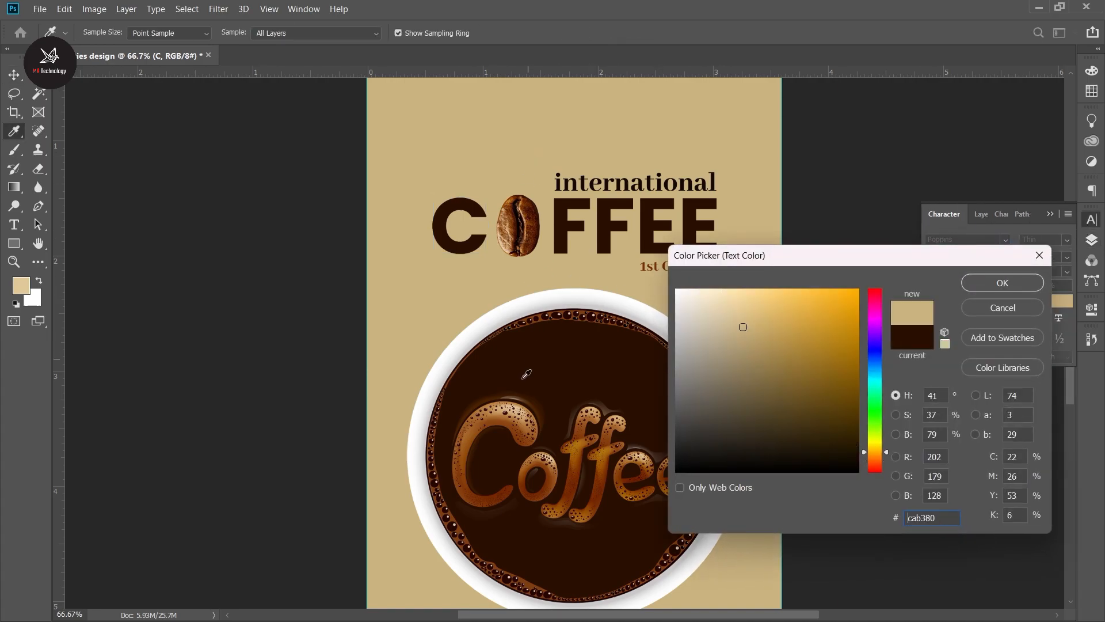
{"action": "left_click", "coordinate": [502, 414]}
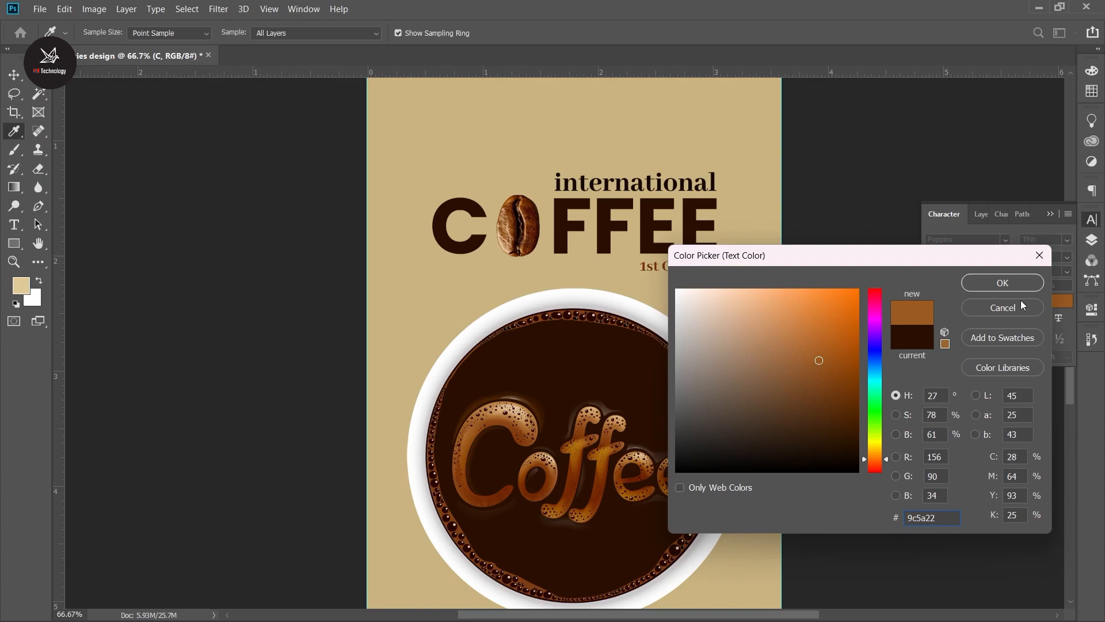
{"action": "left_click", "coordinate": [1011, 288]}
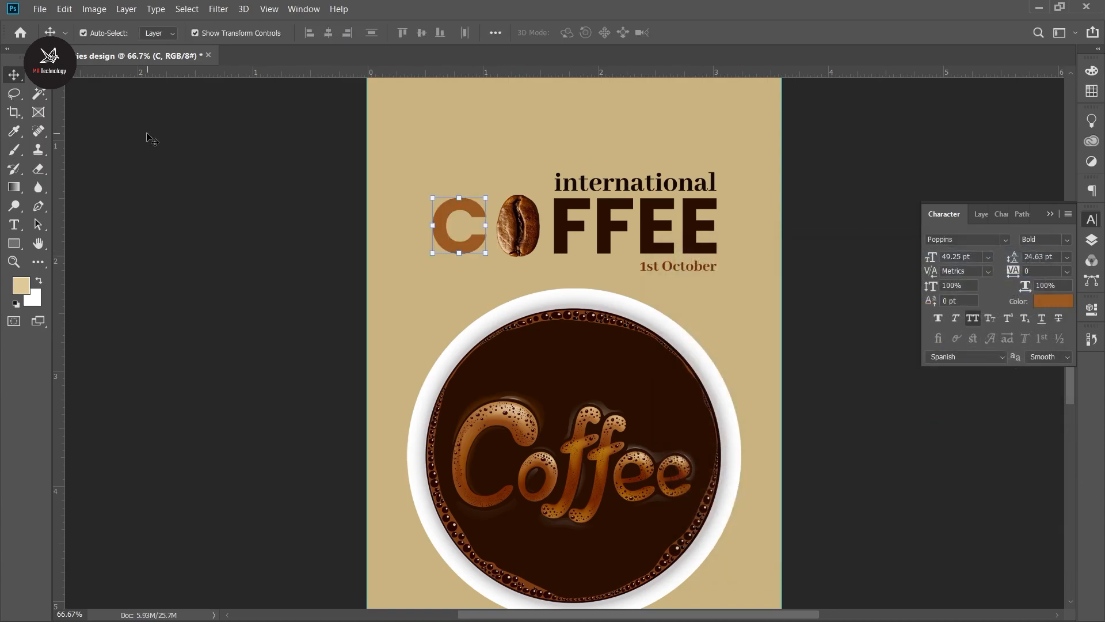
Change the colour of the letter C to orange-brown (944e0d), sampled from the coffee bean, and deselect it
{"action": "left_click", "coordinate": [1045, 304]}
{"action": "type", "text": "502602"}
{"action": "left_click_drag", "start_coordinate": [855, 415], "coordinate": [858, 398]}
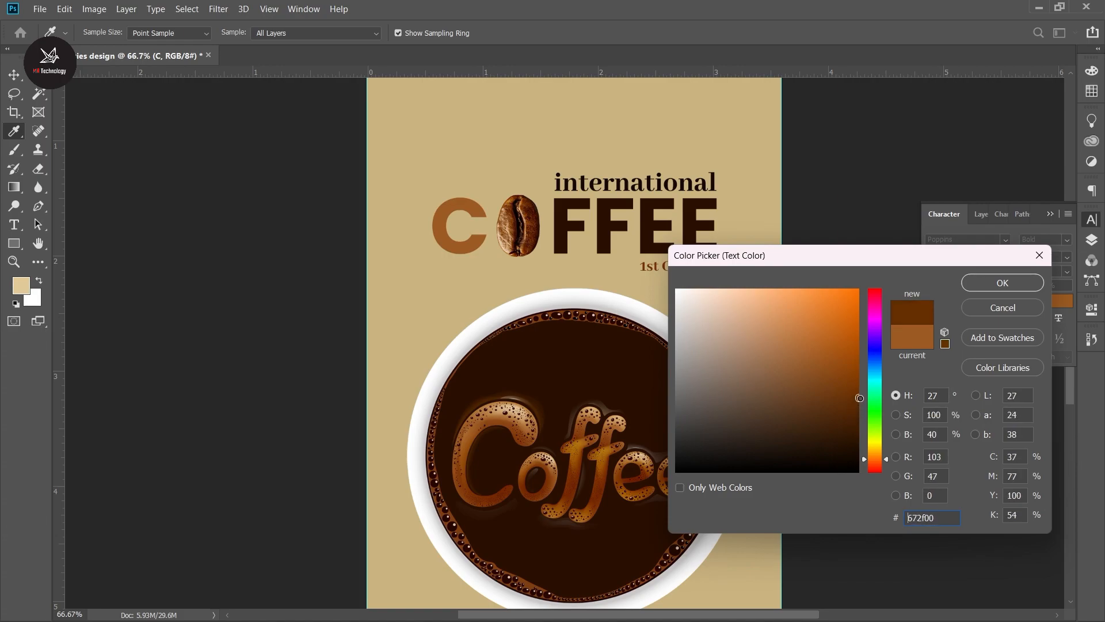
{"action": "left_click", "coordinate": [516, 198]}
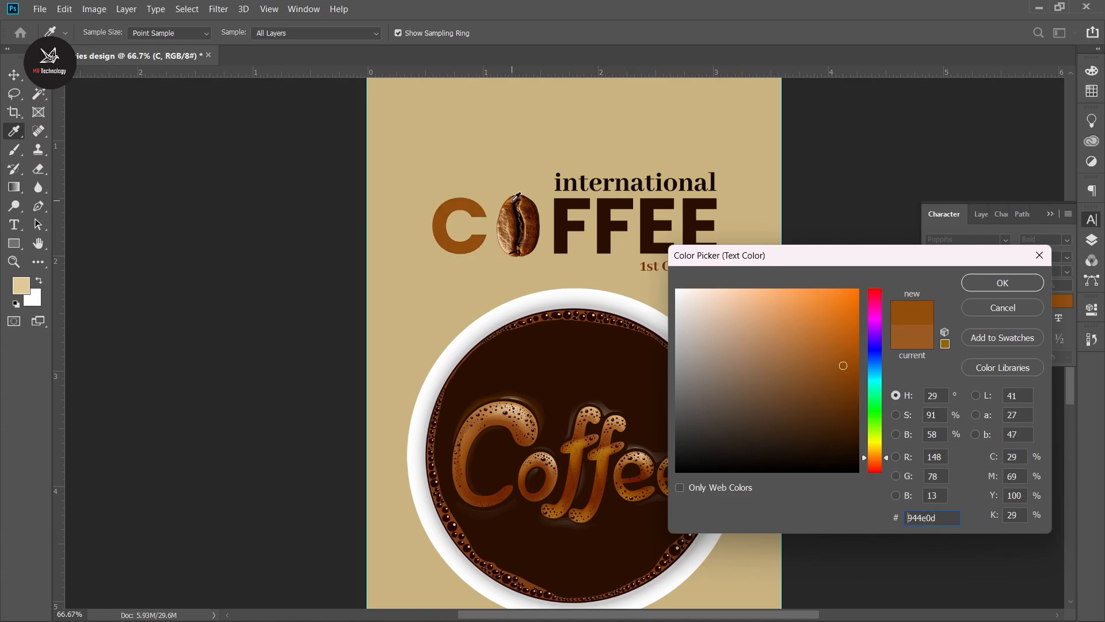
{"action": "left_click", "coordinate": [1010, 282]}
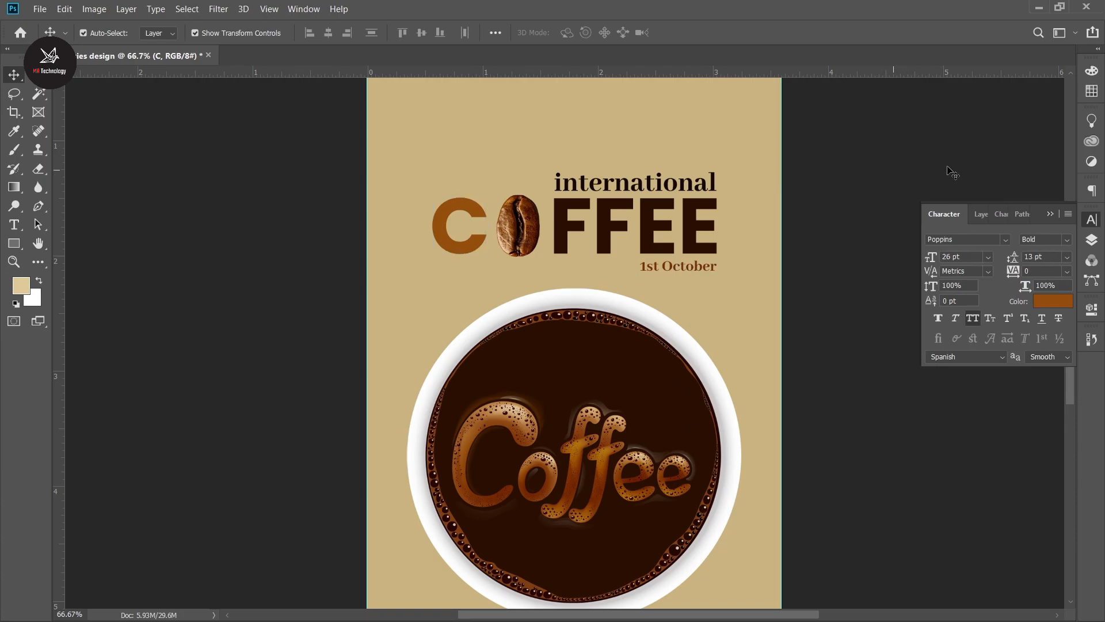
Colour the FFEE letters dark brown (3b1807), sampled from the coffee bean, and deselect the layer
{"action": "left_click", "coordinate": [653, 231]}
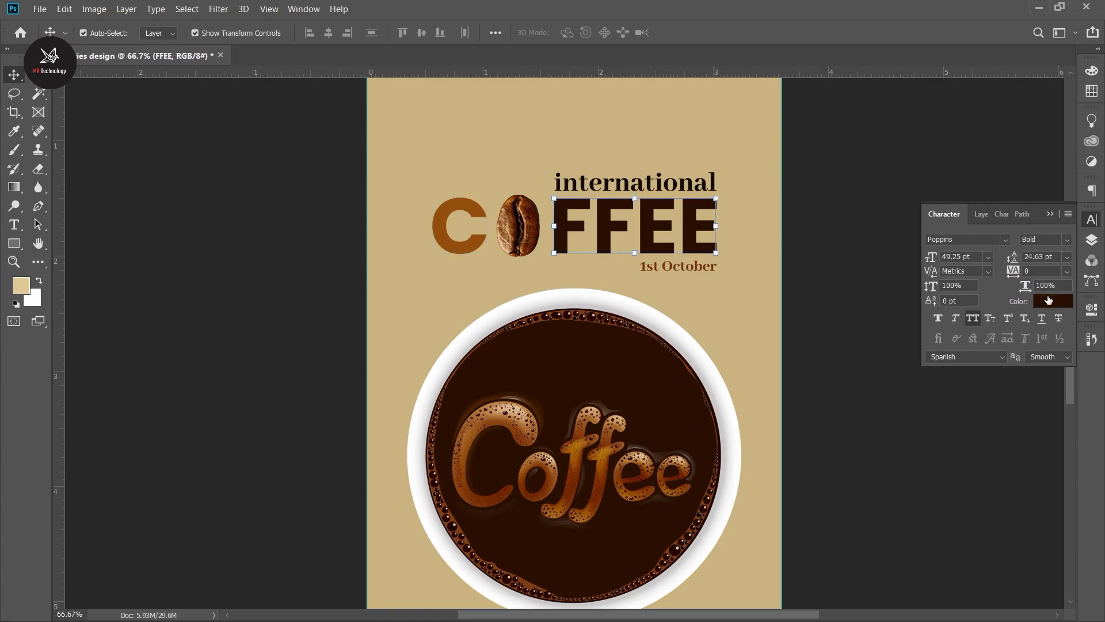
{"action": "left_click", "coordinate": [1053, 301]}
{"action": "left_click", "coordinate": [451, 209]}
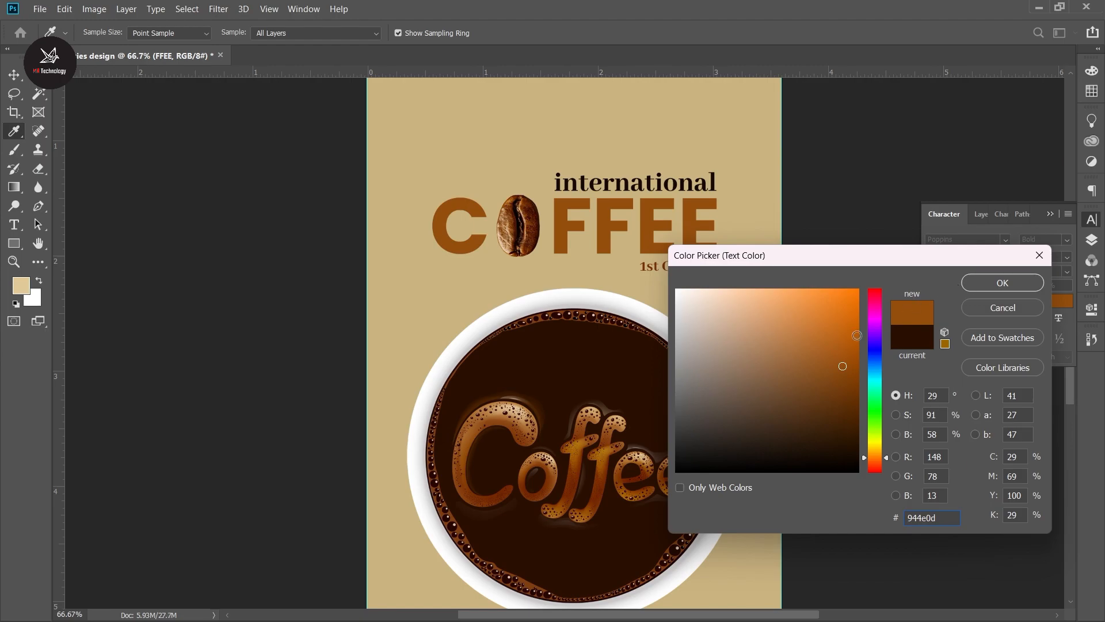
{"action": "left_click_drag", "start_coordinate": [843, 366], "coordinate": [852, 436]}
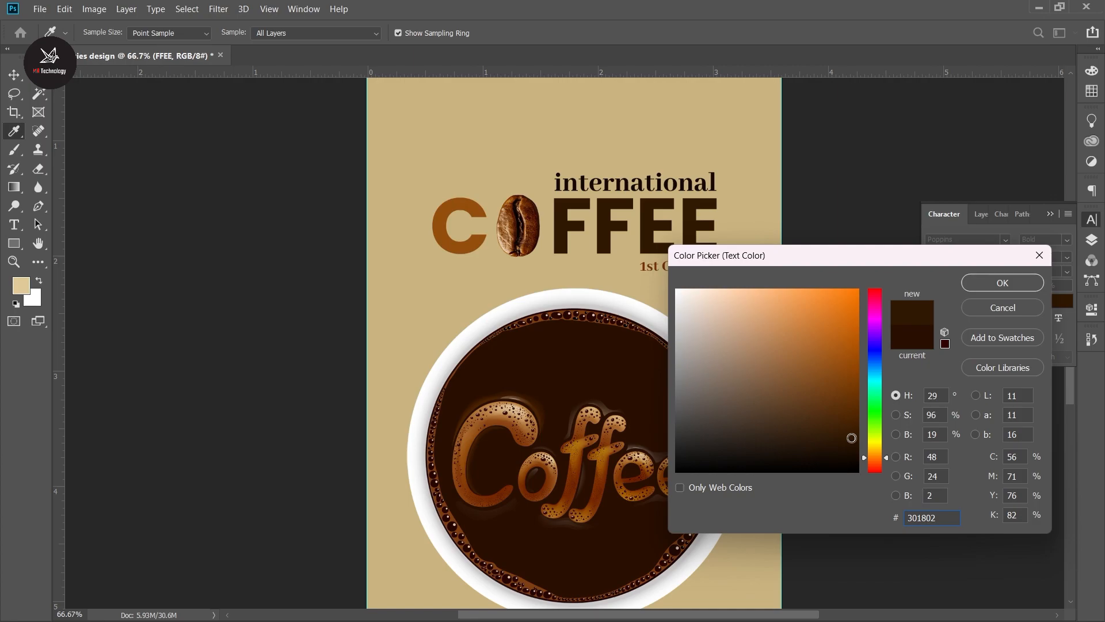
{"action": "left_click_drag", "start_coordinate": [517, 205], "coordinate": [518, 226]}
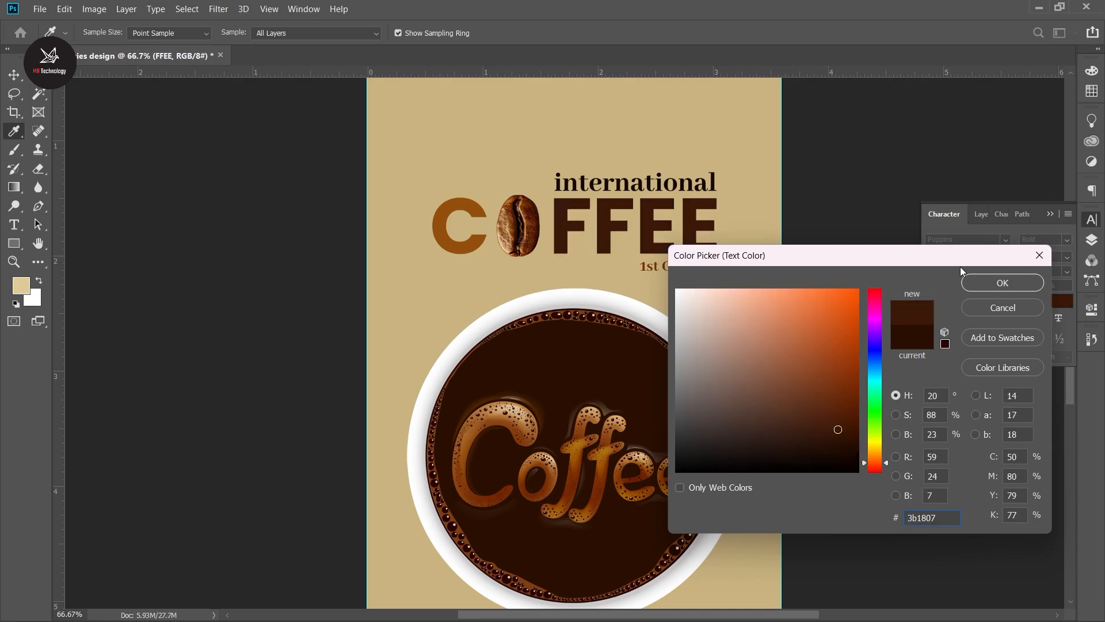
{"action": "left_click", "coordinate": [1002, 283]}
{"action": "scroll", "coordinate": [528, 173], "scroll_direction": "up", "scroll_amount": 2}
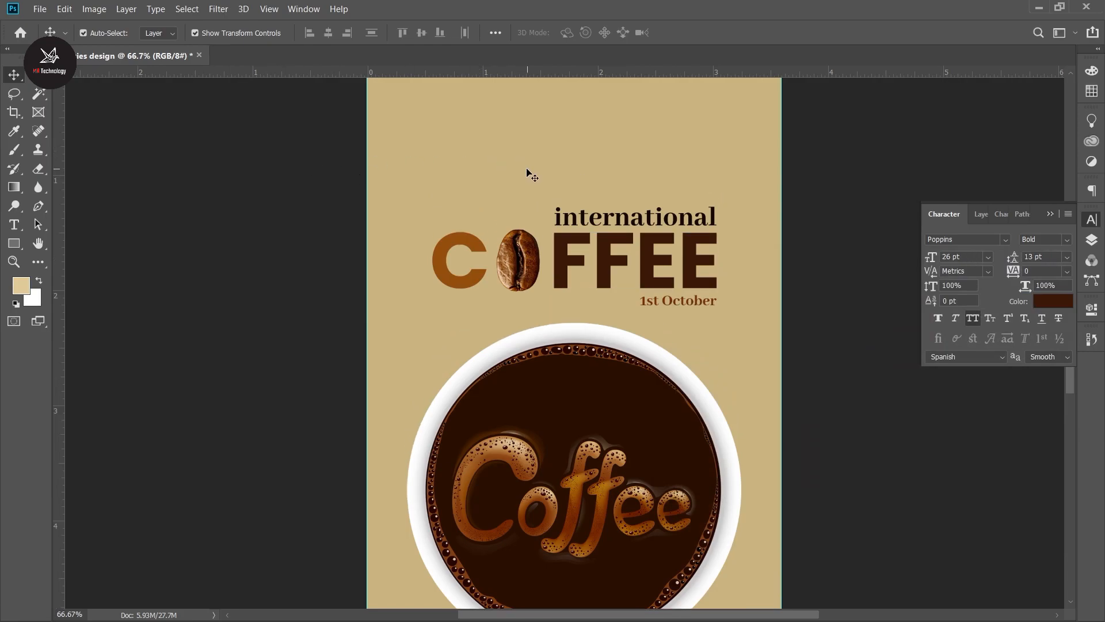
{"action": "key", "text": "ctrl+minus"}
{"action": "scroll", "coordinate": [562, 190], "scroll_direction": "down", "scroll_amount": 2}
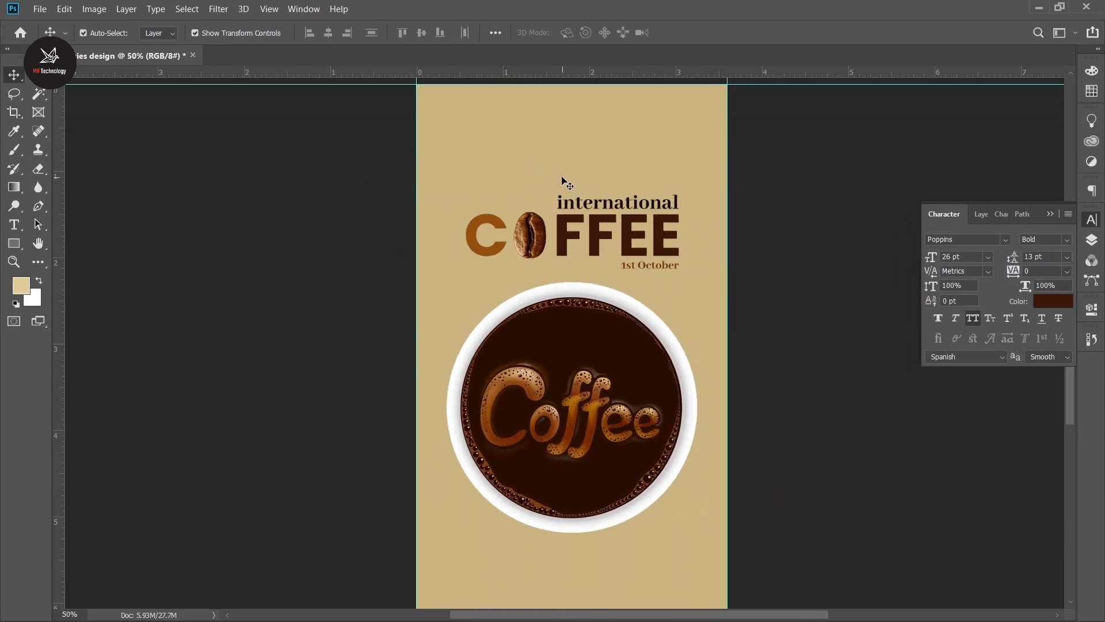
{"action": "scroll", "coordinate": [575, 203], "scroll_direction": "up", "scroll_amount": 3}
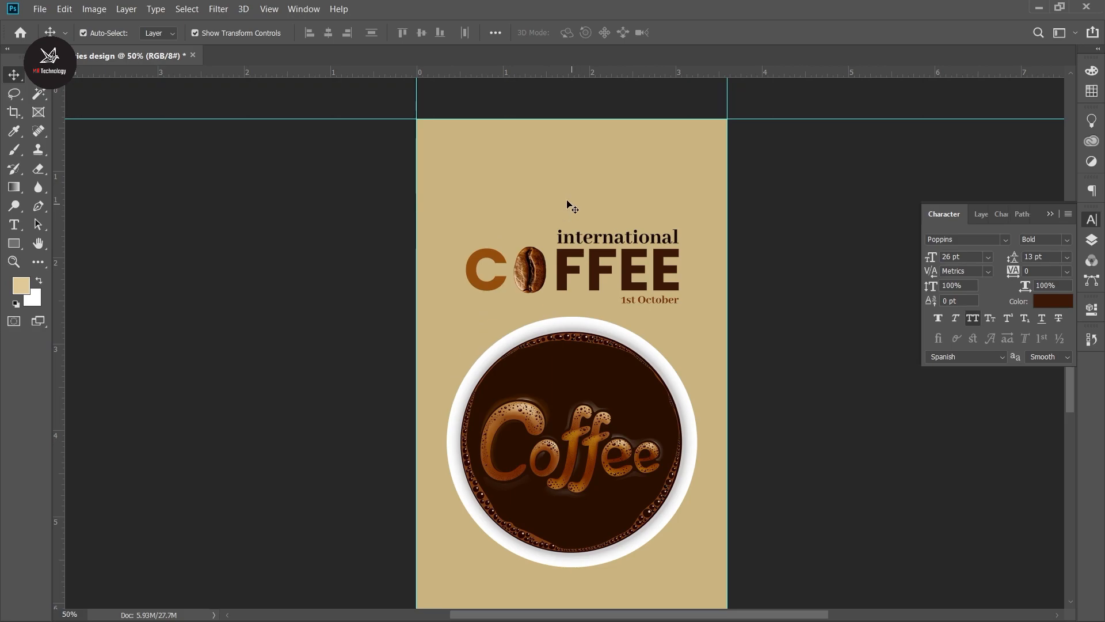
{"action": "left_click", "coordinate": [16, 225]}
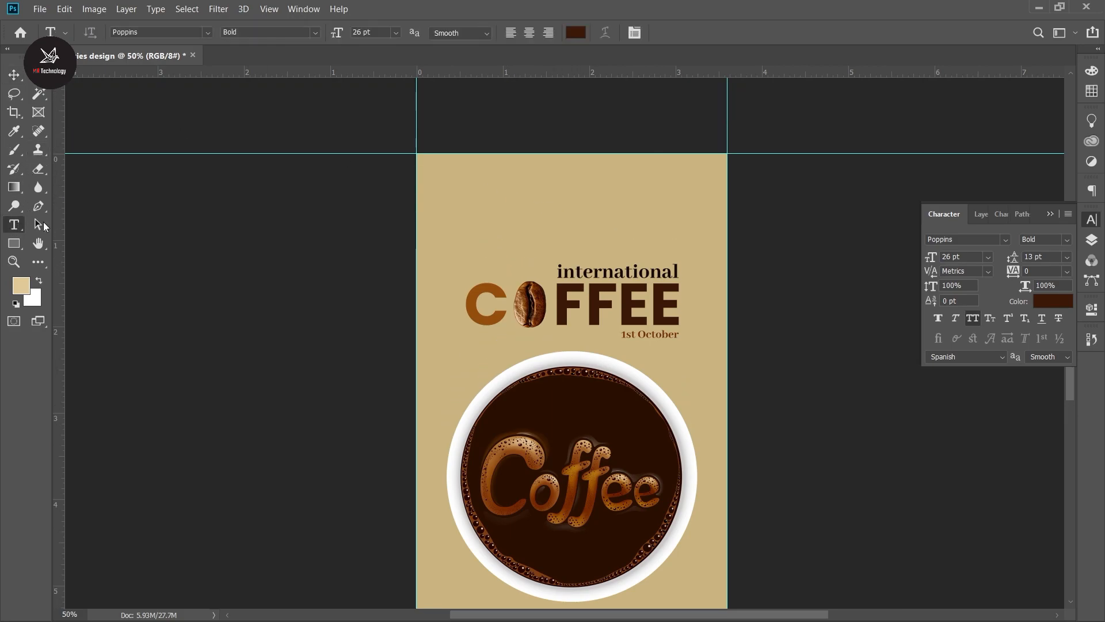
{"action": "left_click", "coordinate": [12, 75]}
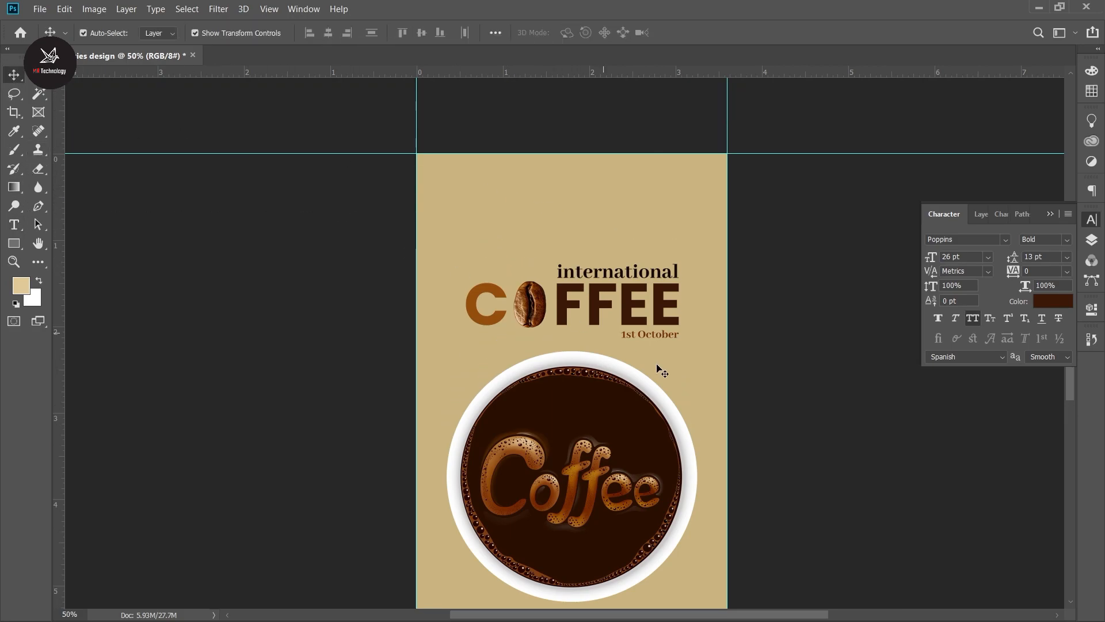
Duplicate the coffee bean, scale the copy to about 15%, tilt it about -70°, and place it near the top of the canvas
{"action": "left_click", "coordinate": [530, 315]}
{"action": "left_click_drag", "start_coordinate": [533, 313], "coordinate": [569, 210]}
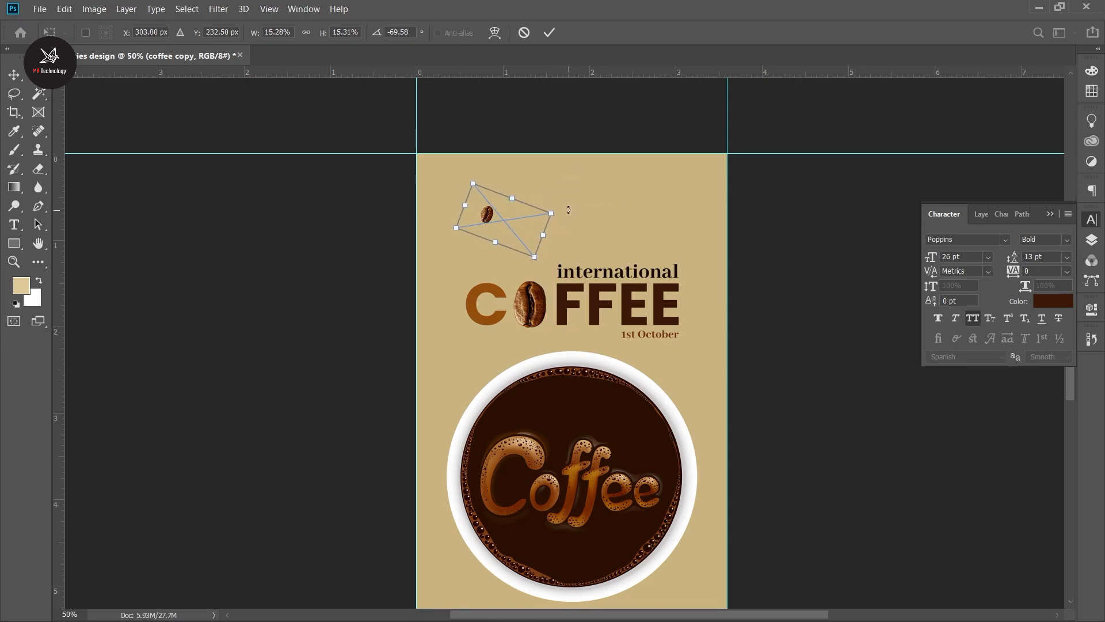
{"action": "left_click", "coordinate": [549, 32]}
{"action": "left_click", "coordinate": [587, 124]}
{"action": "scroll", "coordinate": [547, 202], "scroll_direction": "up", "scroll_amount": 1}
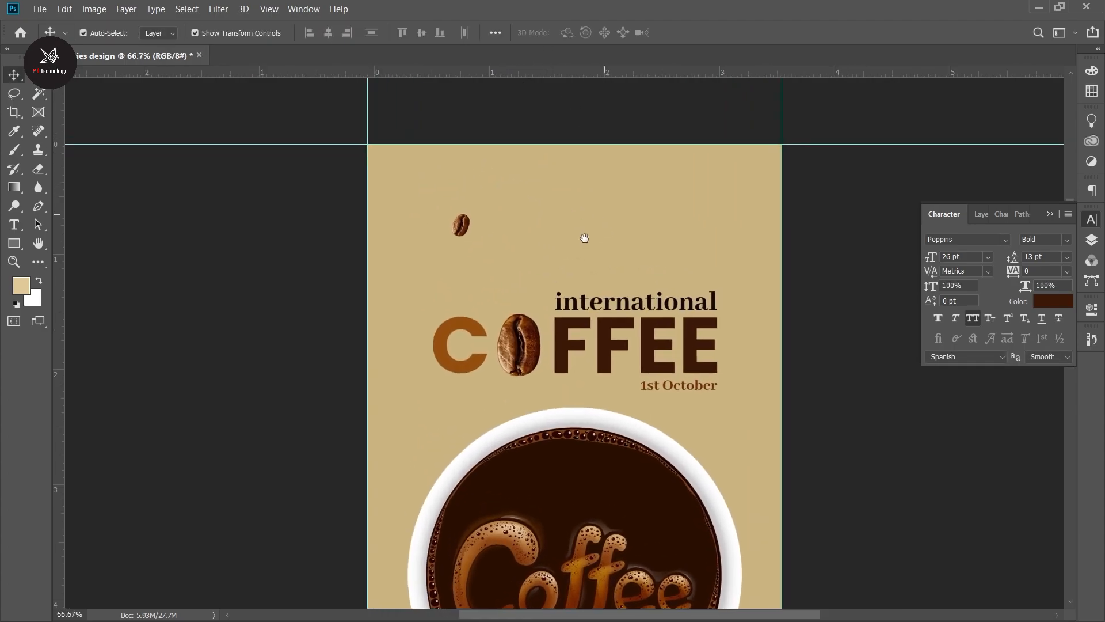
{"action": "left_click_drag", "start_coordinate": [496, 174], "coordinate": [384, 327]}
{"action": "left_click_drag", "start_coordinate": [468, 264], "coordinate": [510, 150]}
{"action": "left_click_drag", "start_coordinate": [380, 254], "coordinate": [436, 210]}
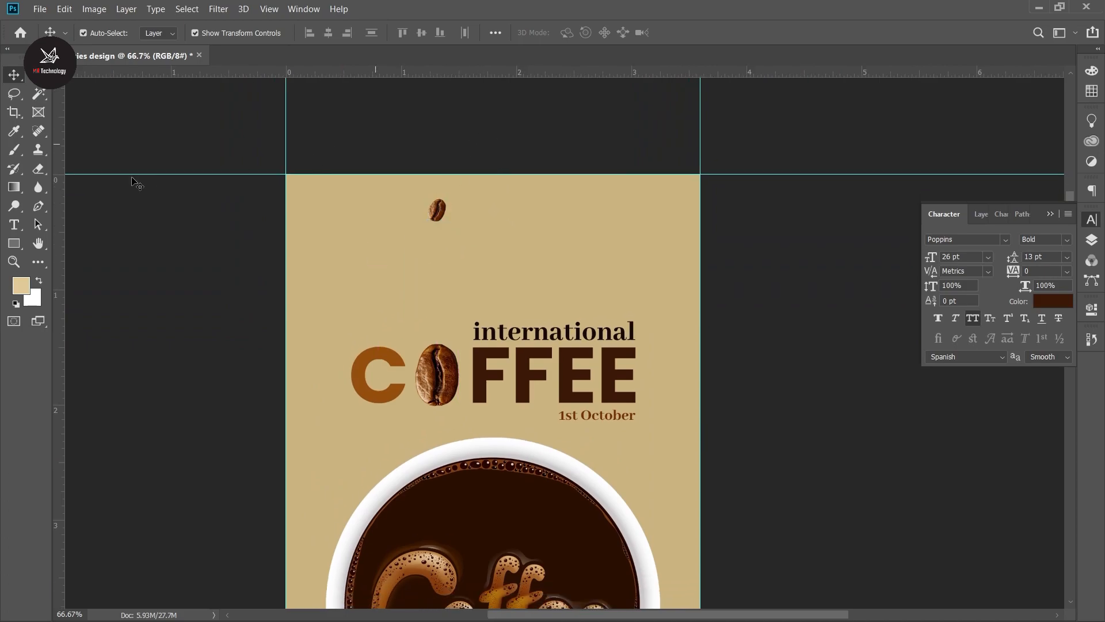
Add the text COMPANY in Poppins Bold, 26 pt, beside the small coffee bean
{"action": "left_click", "coordinate": [13, 225]}
{"action": "left_click", "coordinate": [458, 245]}
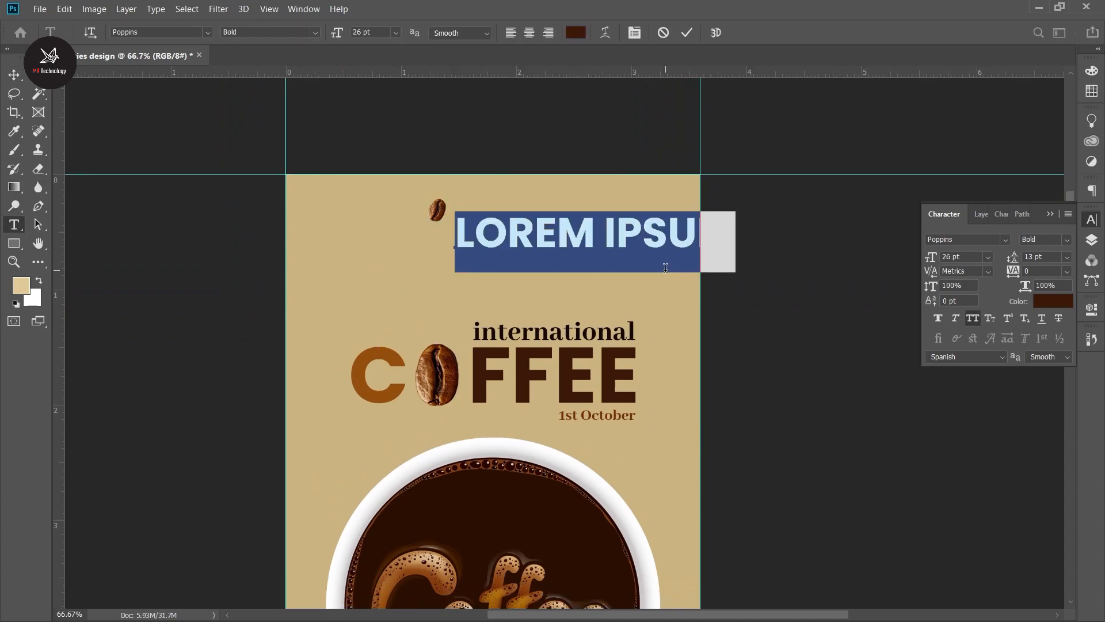
{"action": "type", "text": "COMPANY"}
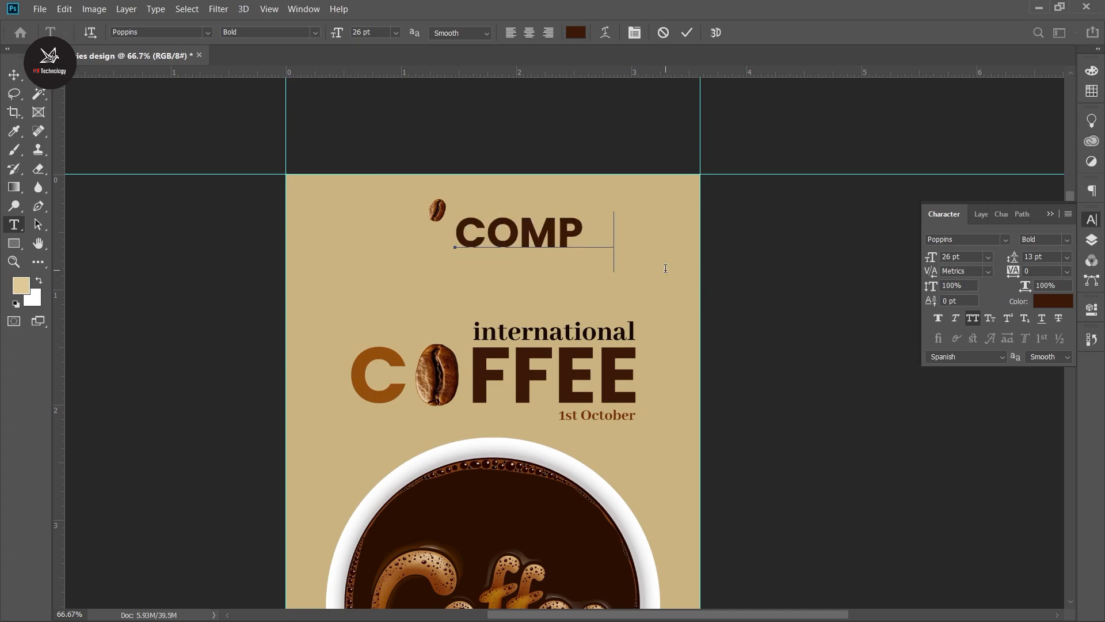
{"action": "left_click", "coordinate": [687, 33]}
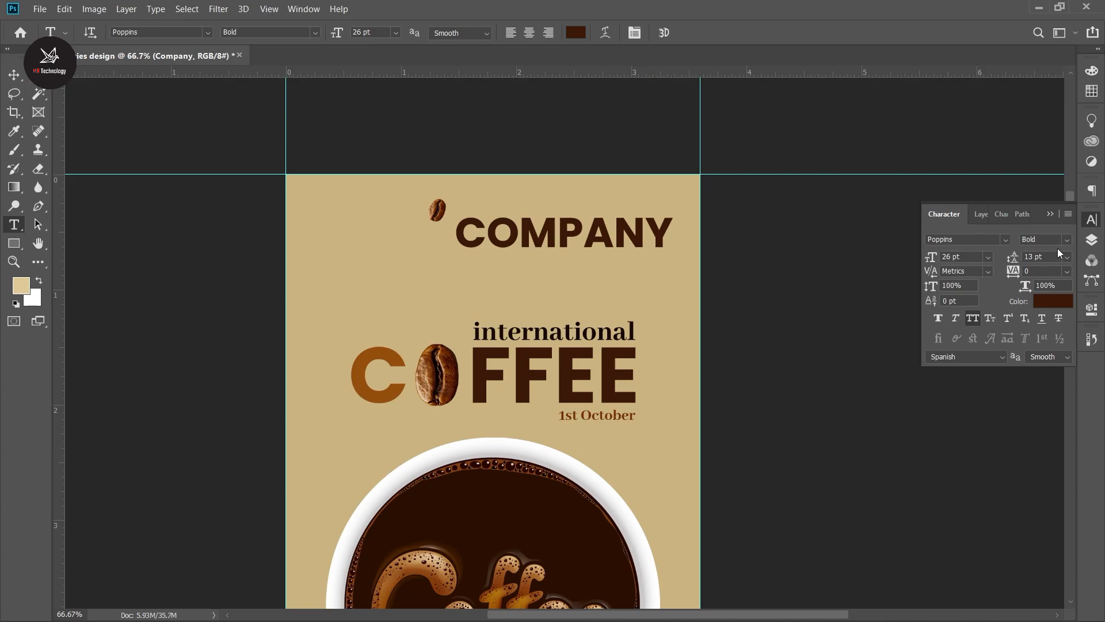
Scale the COMPANY text down to 8.38 pt next to the small bean, keeping its weight Bold
{"action": "left_click", "coordinate": [1056, 240]}
{"action": "left_click", "coordinate": [1022, 343]}
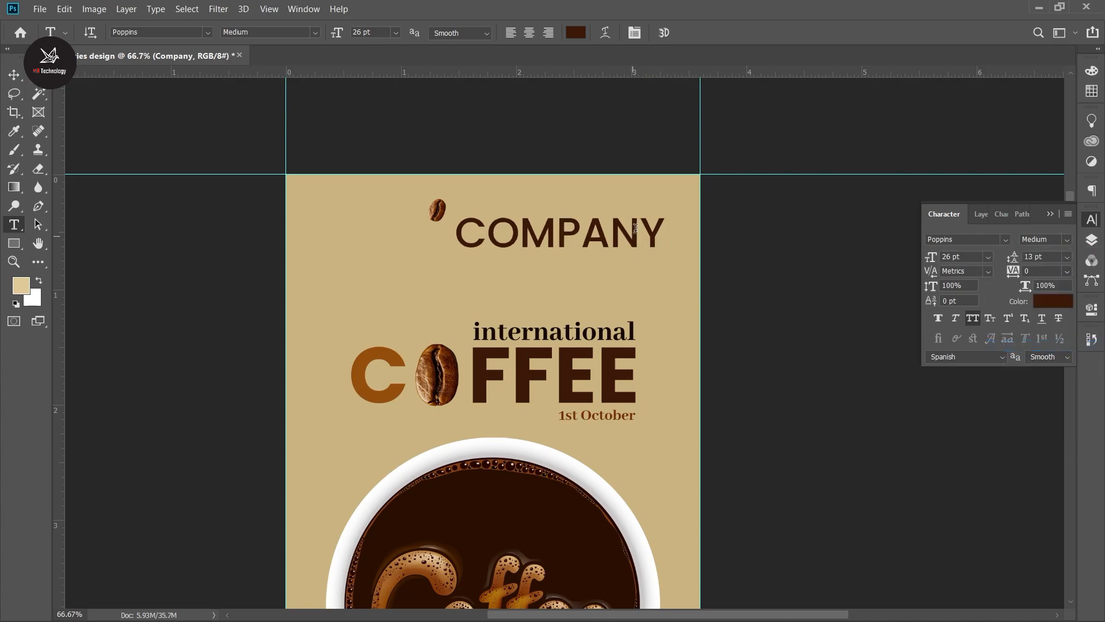
{"action": "left_click", "coordinate": [13, 75]}
{"action": "left_click_drag", "start_coordinate": [665, 233], "coordinate": [500, 206]}
{"action": "left_click", "coordinate": [690, 33]}
{"action": "left_click", "coordinate": [1063, 241]}
{"action": "left_click", "coordinate": [1014, 392]}
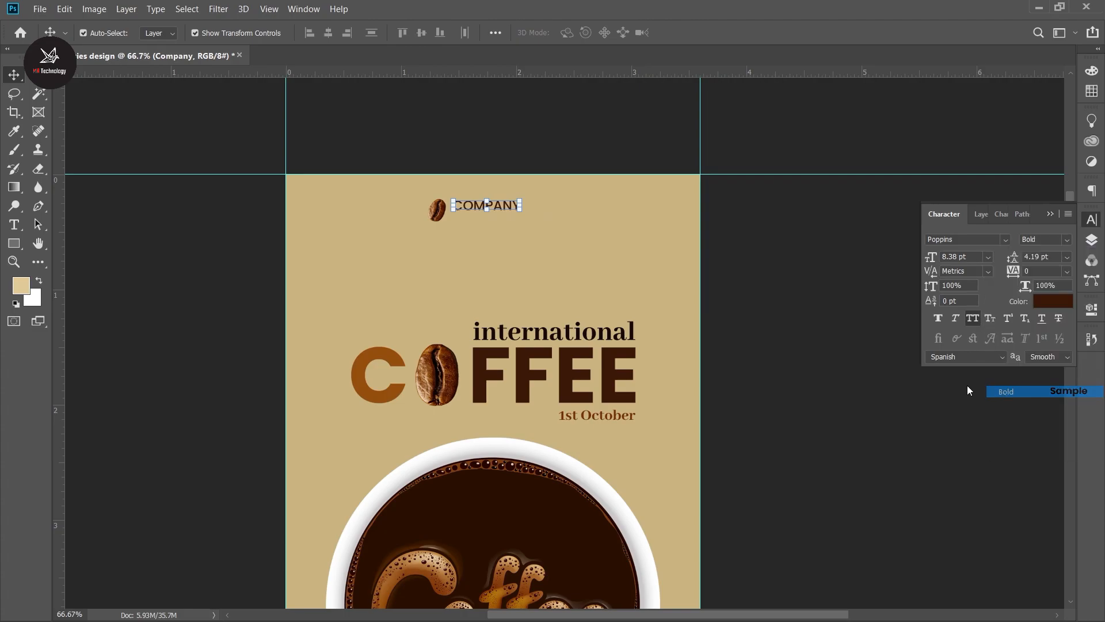
Duplicate the COMPANY text directly below itself and change the copy's wording to TAGLINE HERE
{"action": "left_click", "coordinate": [497, 242], "text": "ctrl"}
{"action": "left_click", "coordinate": [477, 236], "text": "ctrl"}
{"action": "left_click_drag", "start_coordinate": [476, 238], "coordinate": [503, 305]}
{"action": "left_click", "coordinate": [515, 199]}
{"action": "left_click", "coordinate": [516, 196]}
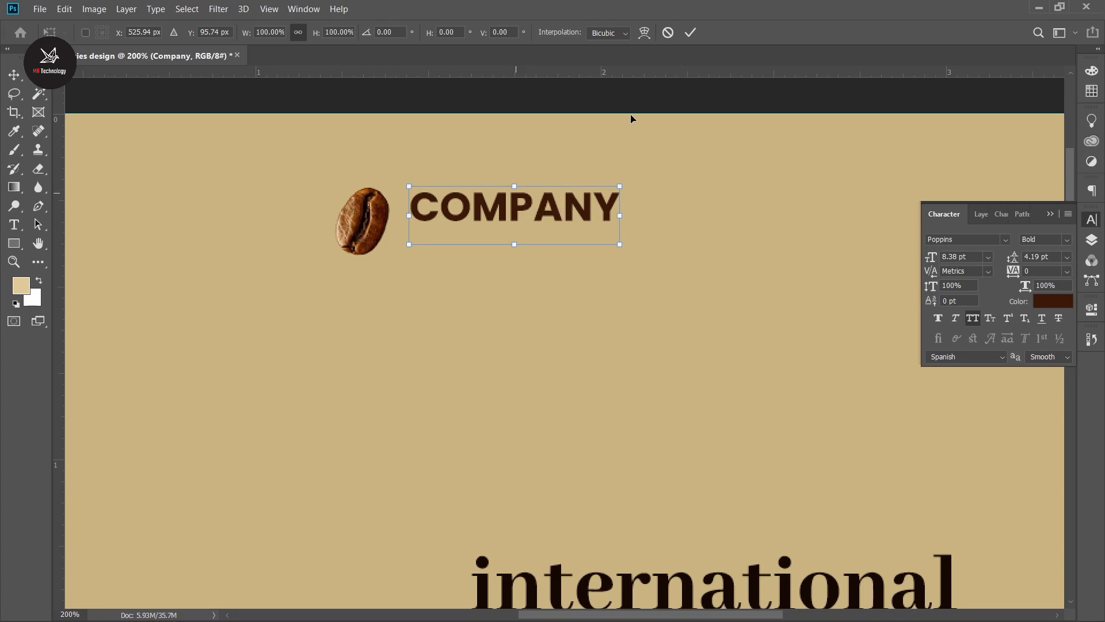
{"action": "key", "text": "Return"}
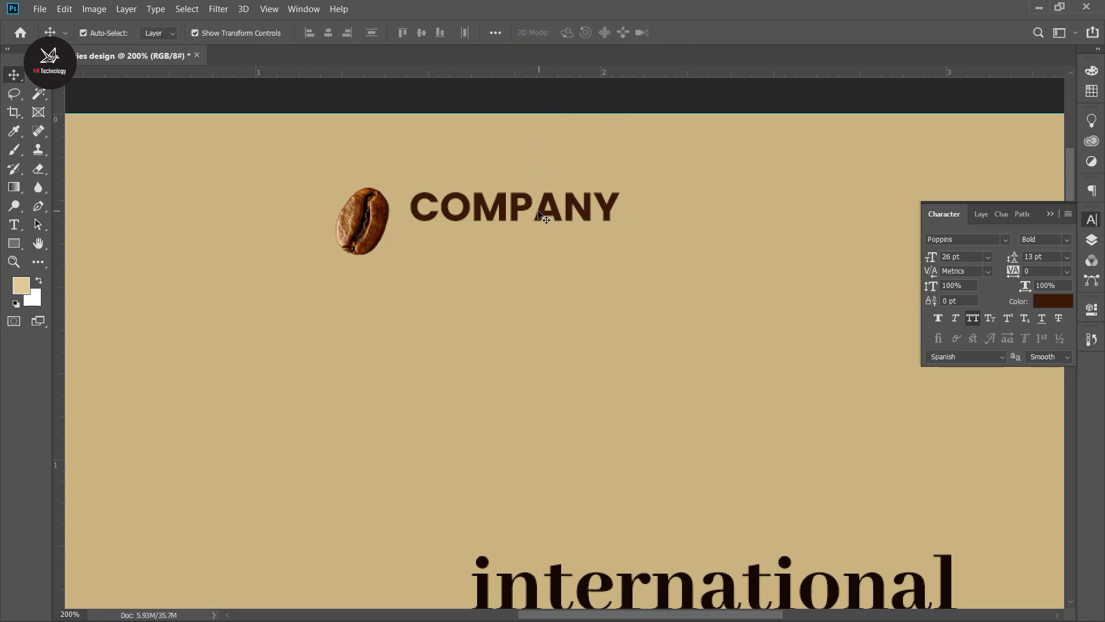
{"action": "left_click_drag", "start_coordinate": [549, 213], "coordinate": [548, 242]}
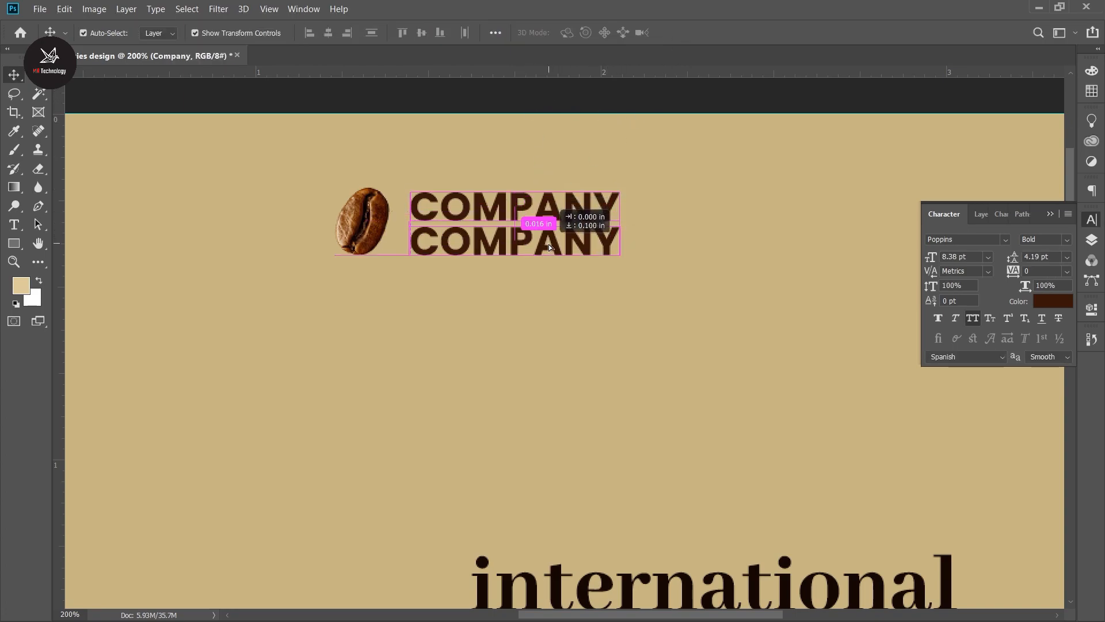
{"action": "double_click", "coordinate": [549, 243]}
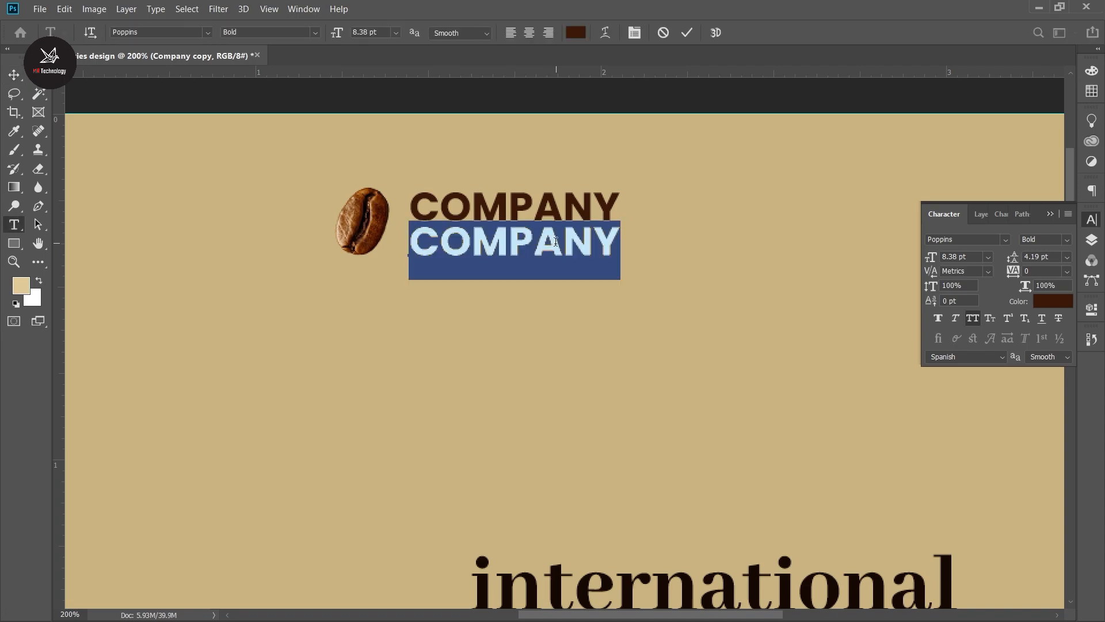
{"action": "type", "text": "TAGLI"}
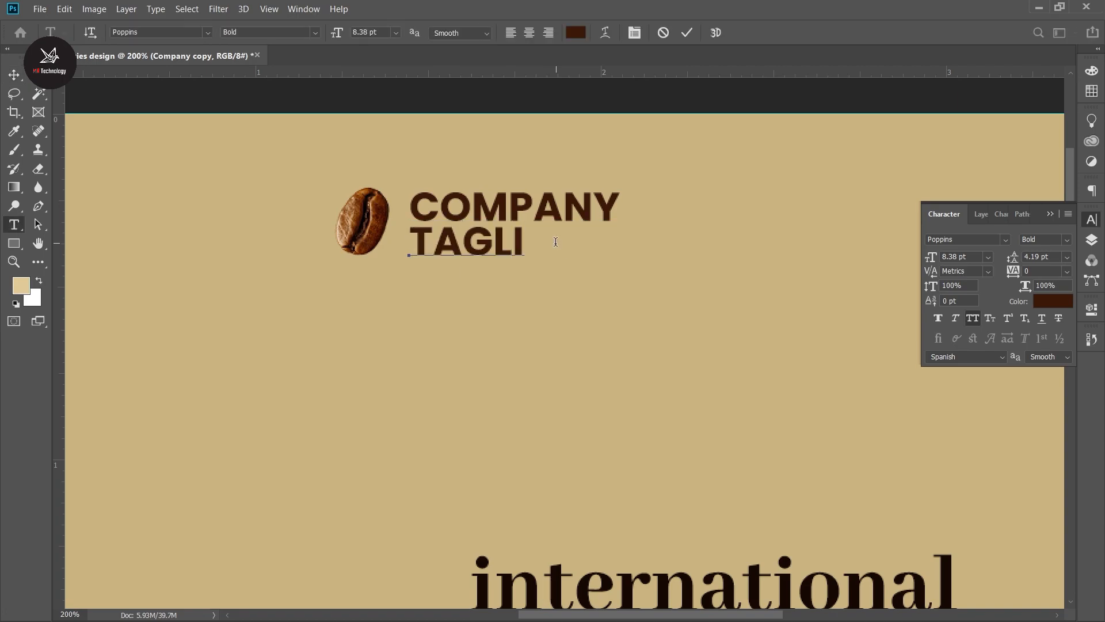
{"action": "type", "text": "NE HERE"}
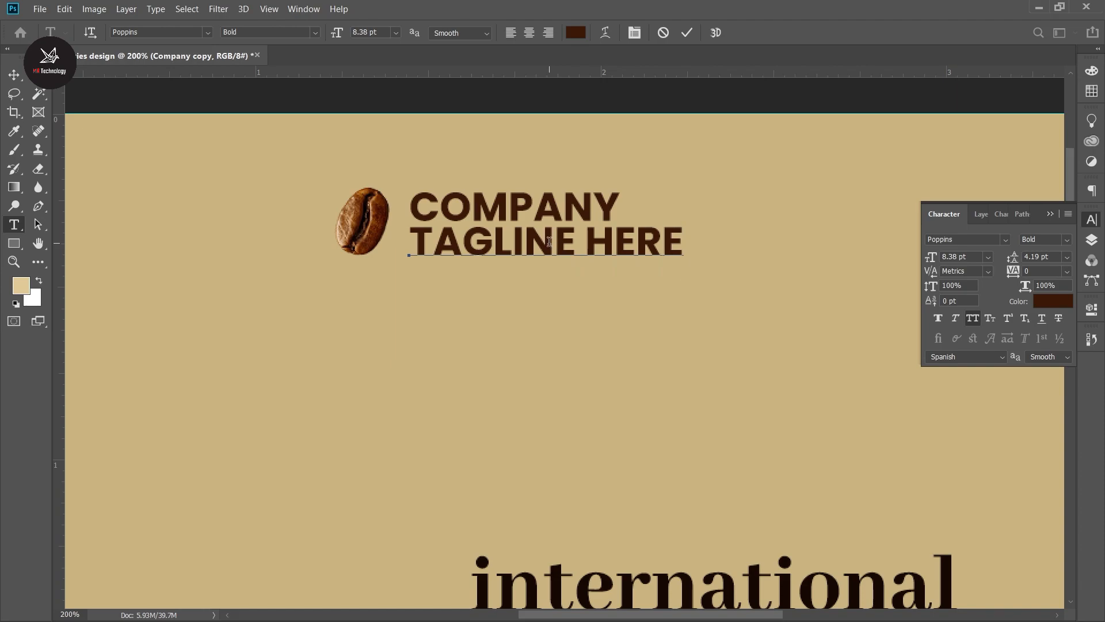
Turn off all caps for the tagline so it reads Tagline Here, and set its weight to Regular
{"action": "key", "text": "ctrl+a"}
{"action": "left_click", "coordinate": [972, 320]}
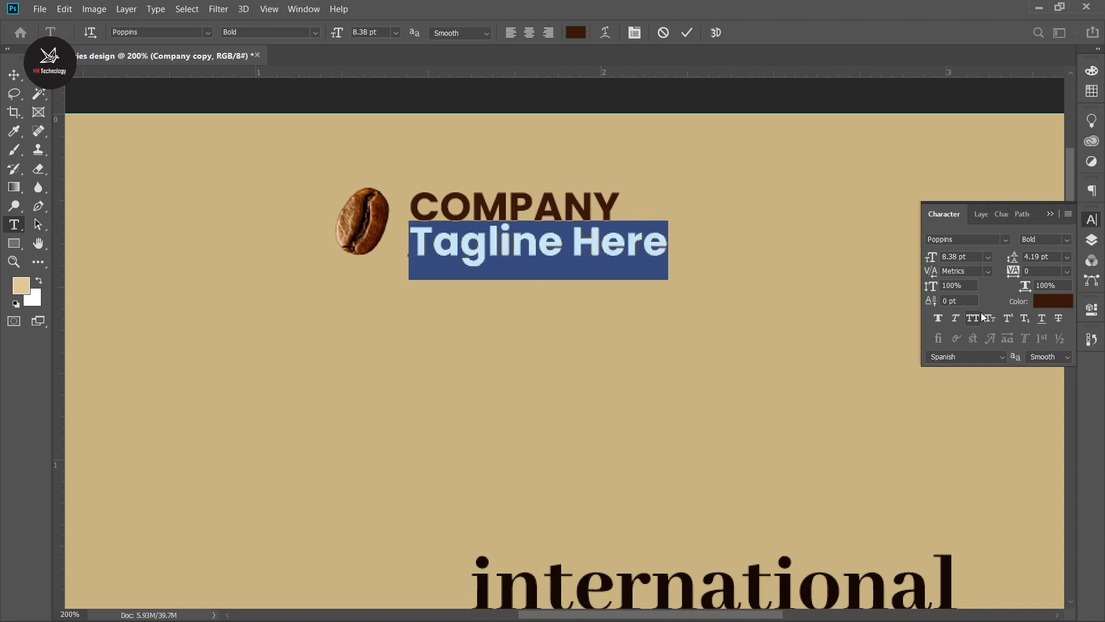
{"action": "left_click", "coordinate": [1067, 240]}
{"action": "left_click", "coordinate": [1007, 316]}
{"action": "left_click", "coordinate": [687, 32]}
{"action": "key", "text": "v"}
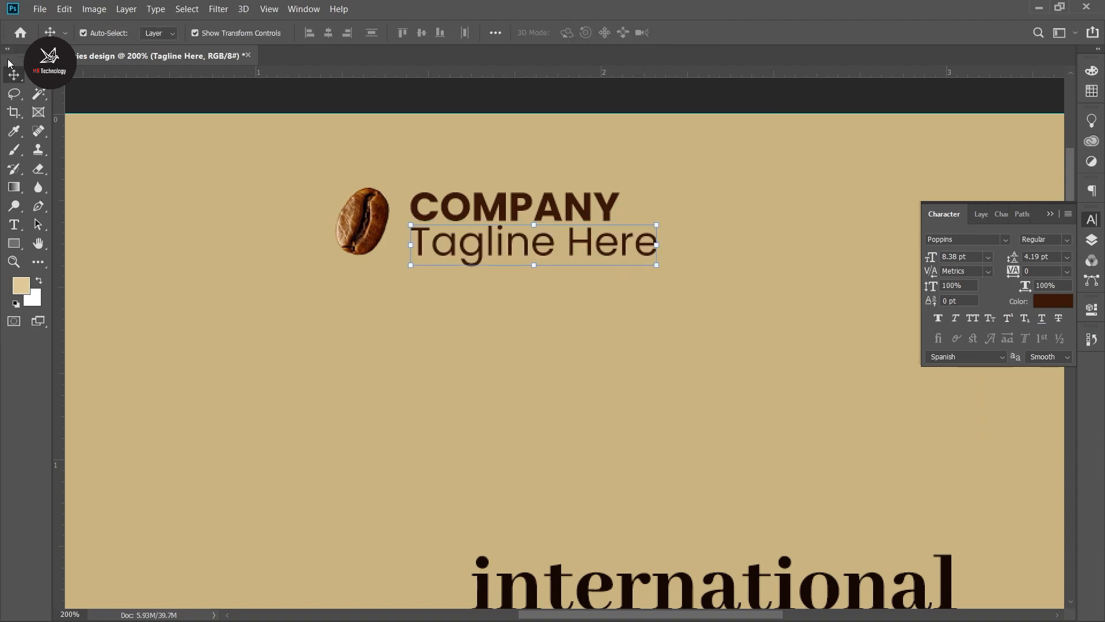
Scale the Tagline Here text down to 4.05 pt under the COMPANY text
{"action": "left_click_drag", "start_coordinate": [656, 245], "coordinate": [472, 242]}
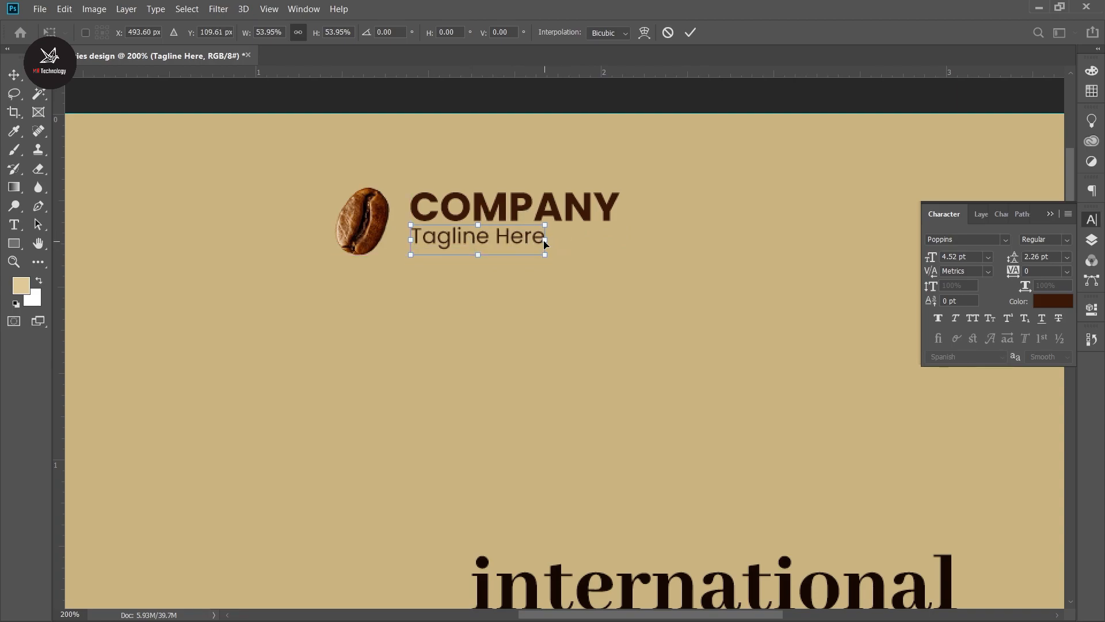
{"action": "left_click_drag", "start_coordinate": [546, 241], "coordinate": [536, 241]}
{"action": "left_click", "coordinate": [690, 32]}
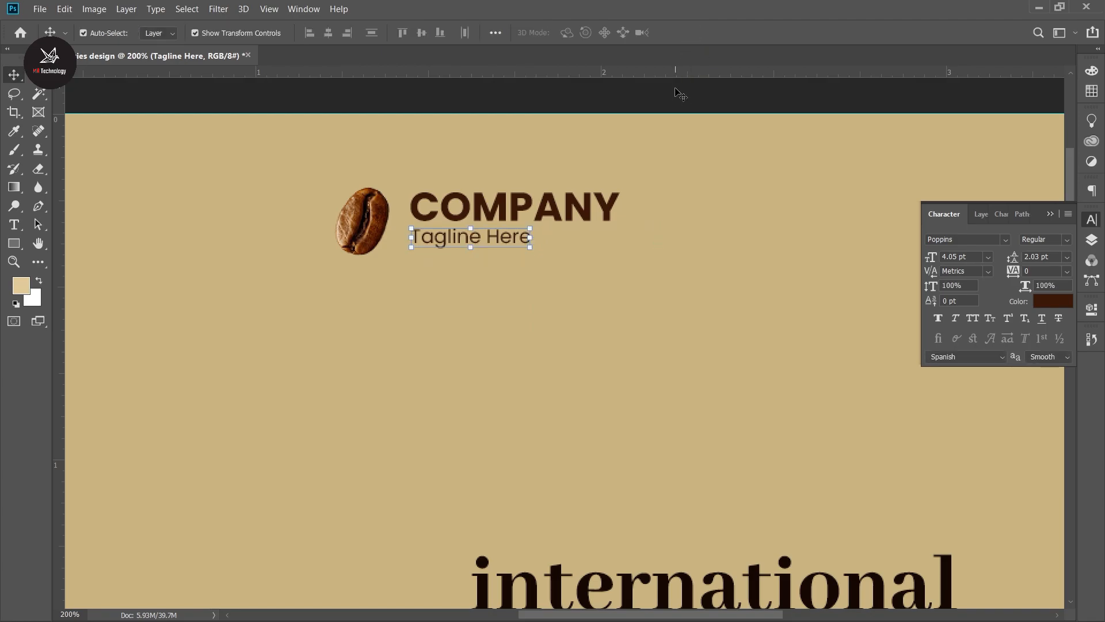
Move the coffee copy layer beneath the Company layer, group it with Company and Tagline Here, and name the group Logo
{"action": "key", "text": "ctrl+0"}
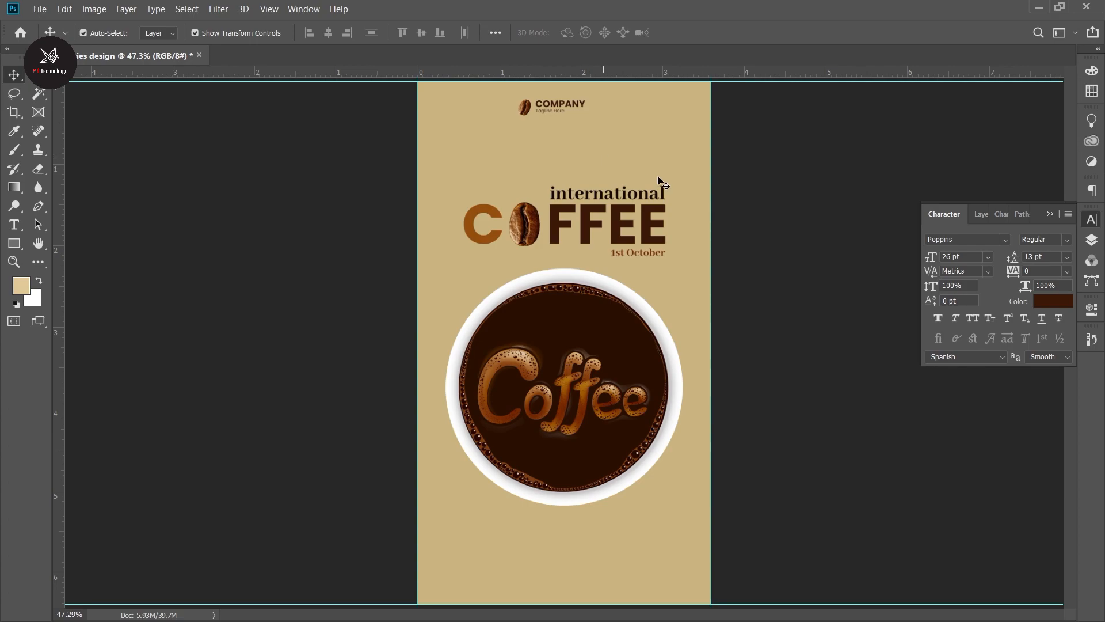
{"action": "left_click", "coordinate": [1091, 241]}
{"action": "left_click", "coordinate": [990, 304]}
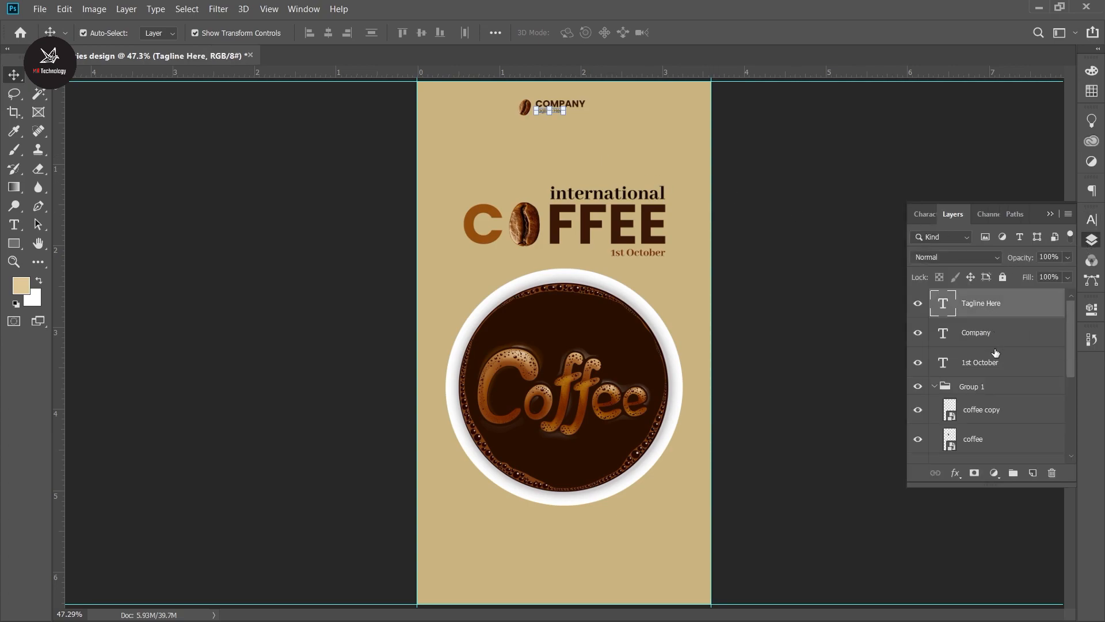
{"action": "left_click_drag", "start_coordinate": [989, 410], "coordinate": [995, 337]}
{"action": "left_click", "coordinate": [983, 305], "text": "shift"}
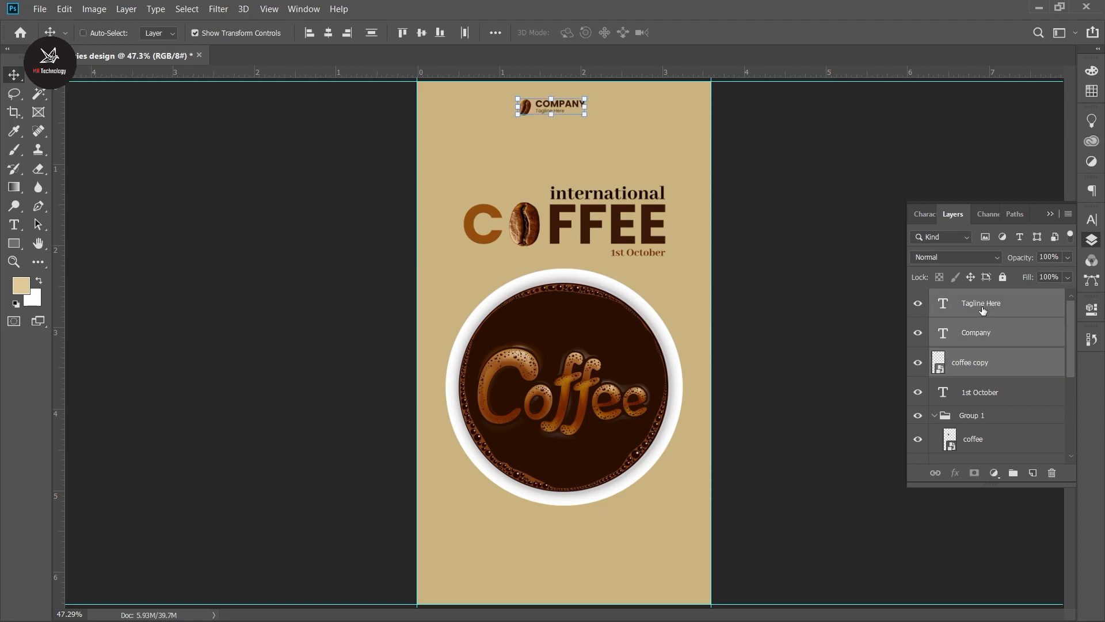
{"action": "key", "text": "ctrl+g"}
{"action": "double_click", "coordinate": [970, 297]}
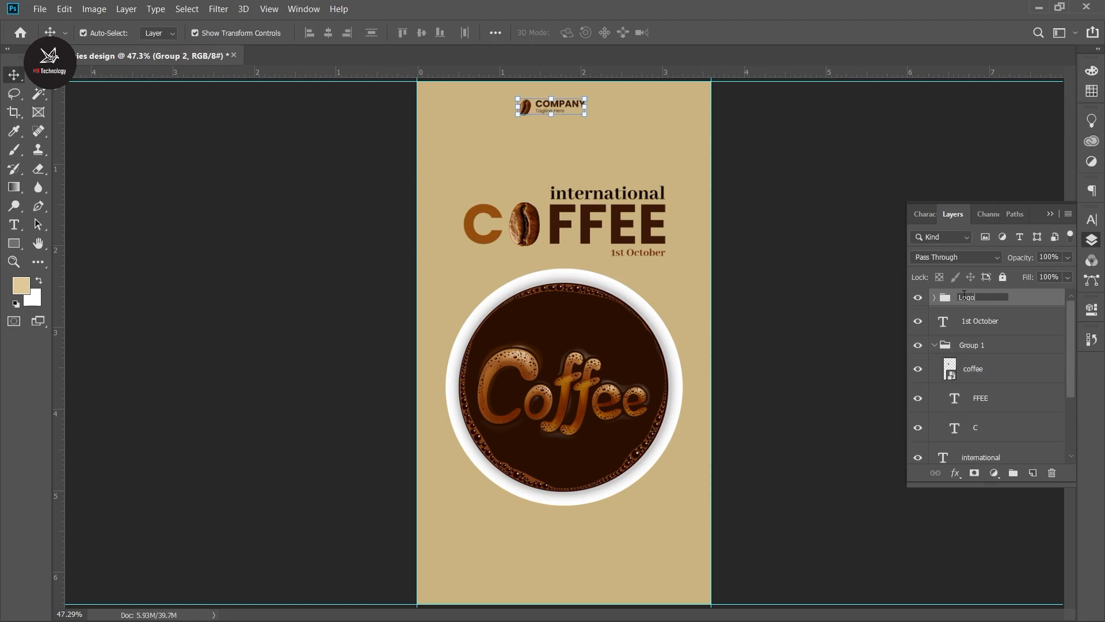
{"action": "key", "text": "Return"}
Centre the Logo group horizontally on the canvas, and clear the selection
{"action": "key", "text": "ctrl+a"}
{"action": "left_click", "coordinate": [328, 33]}
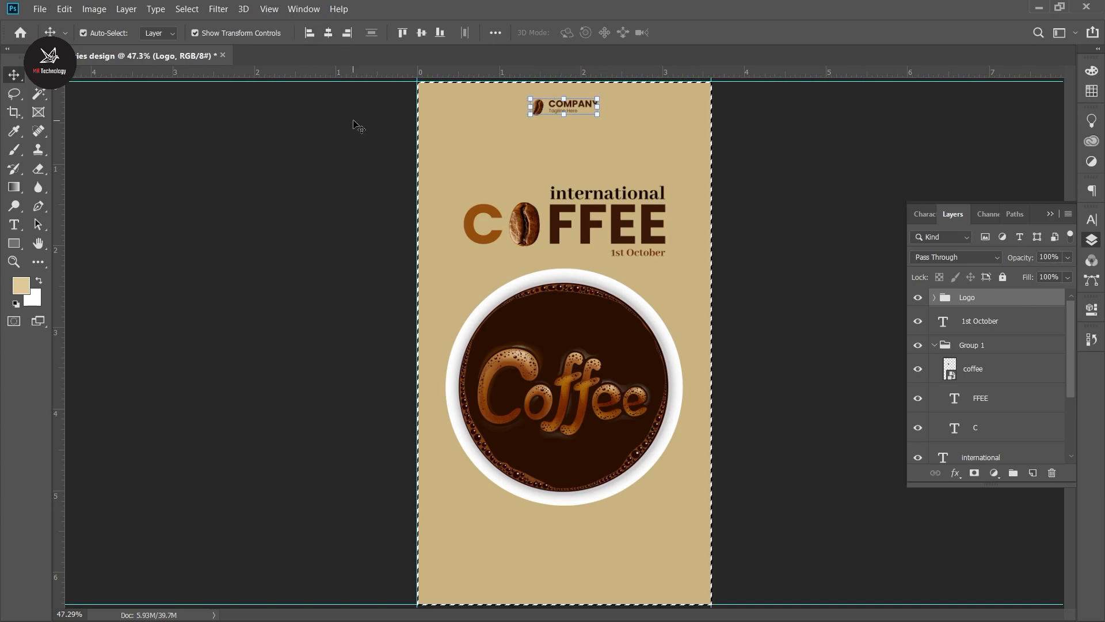
{"action": "key", "text": "ctrl+d"}
{"action": "left_click", "coordinate": [397, 176], "text": "ctrl"}
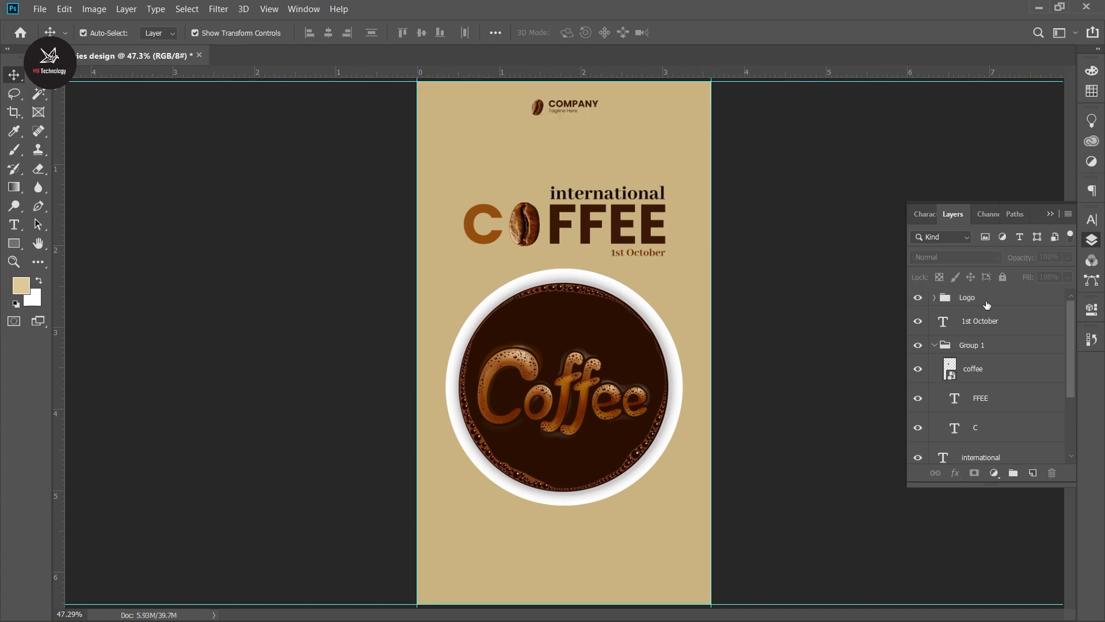
Move the 1st October and international text layers into Group 1 and collapse the group
{"action": "left_click_drag", "start_coordinate": [969, 334], "coordinate": [990, 316]}
{"action": "left_click", "coordinate": [937, 320]}
{"action": "left_click", "coordinate": [919, 315]}
{"action": "left_click", "coordinate": [918, 315]}
Put the pngegg (3) coffee cup layer in its own group named image and deselect it
{"action": "left_click", "coordinate": [1000, 411]}
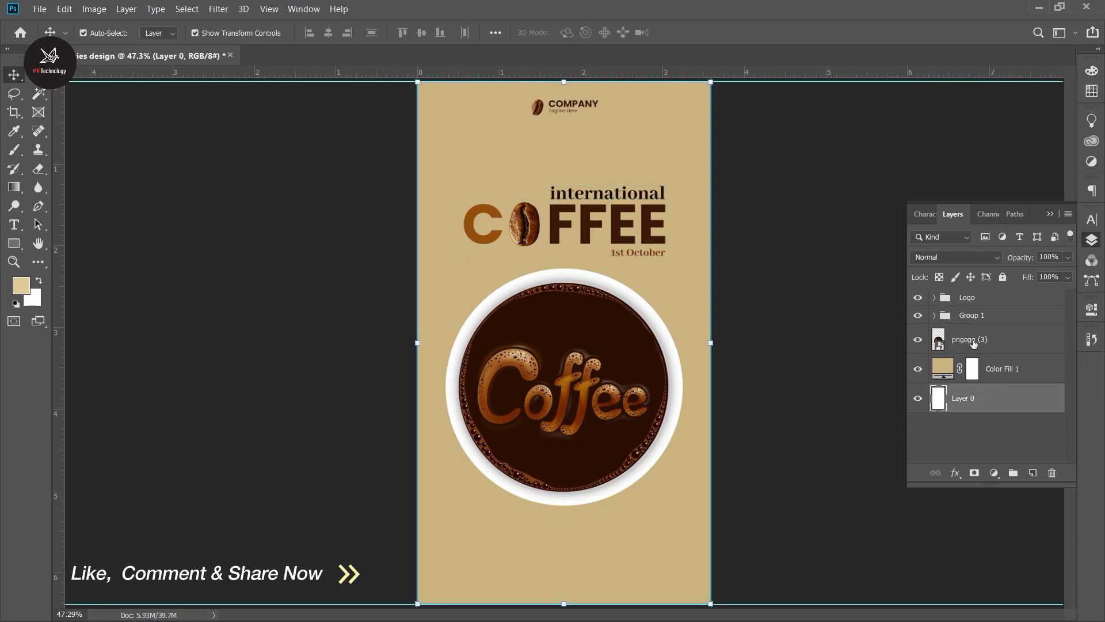
{"action": "left_click", "coordinate": [974, 342]}
{"action": "key", "text": "ctrl+g"}
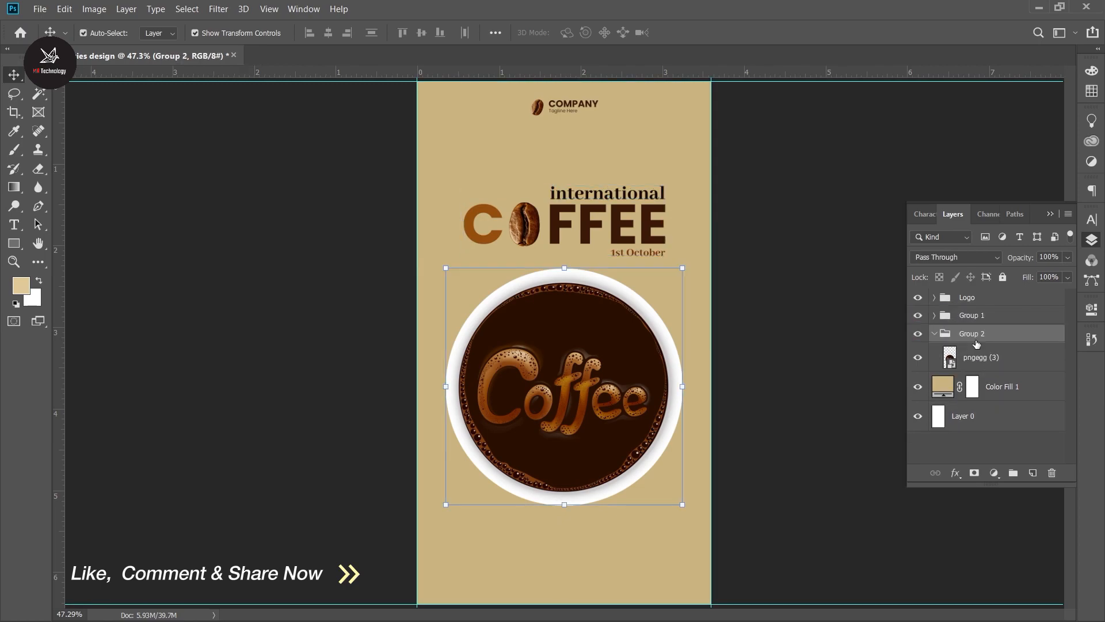
{"action": "double_click", "coordinate": [973, 335]}
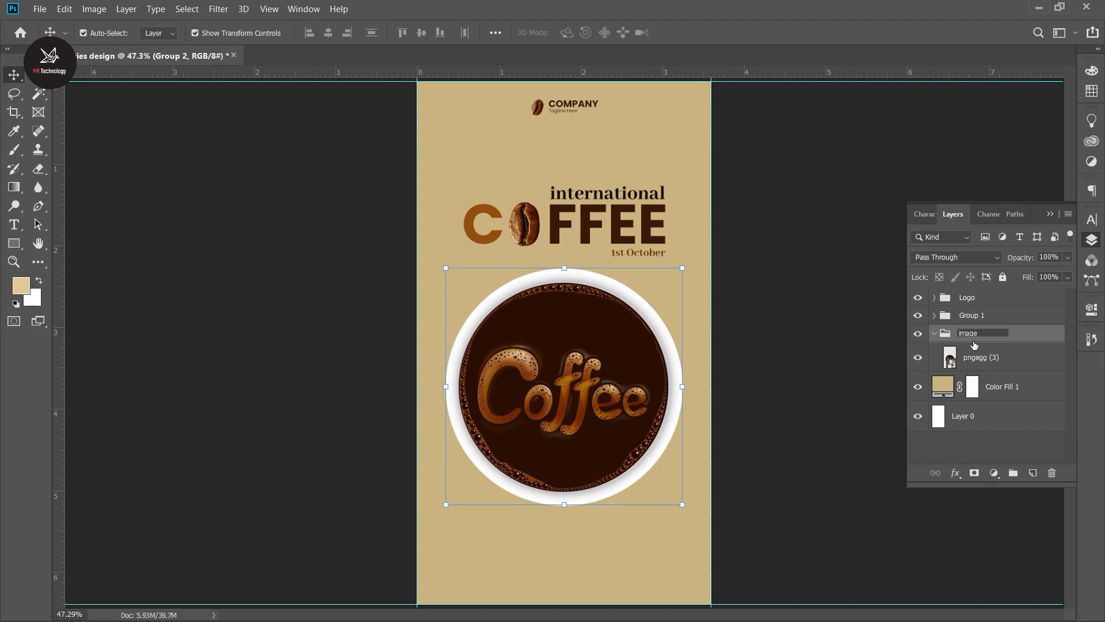
{"action": "type", "text": "image"}
{"action": "left_click", "coordinate": [1024, 457]}
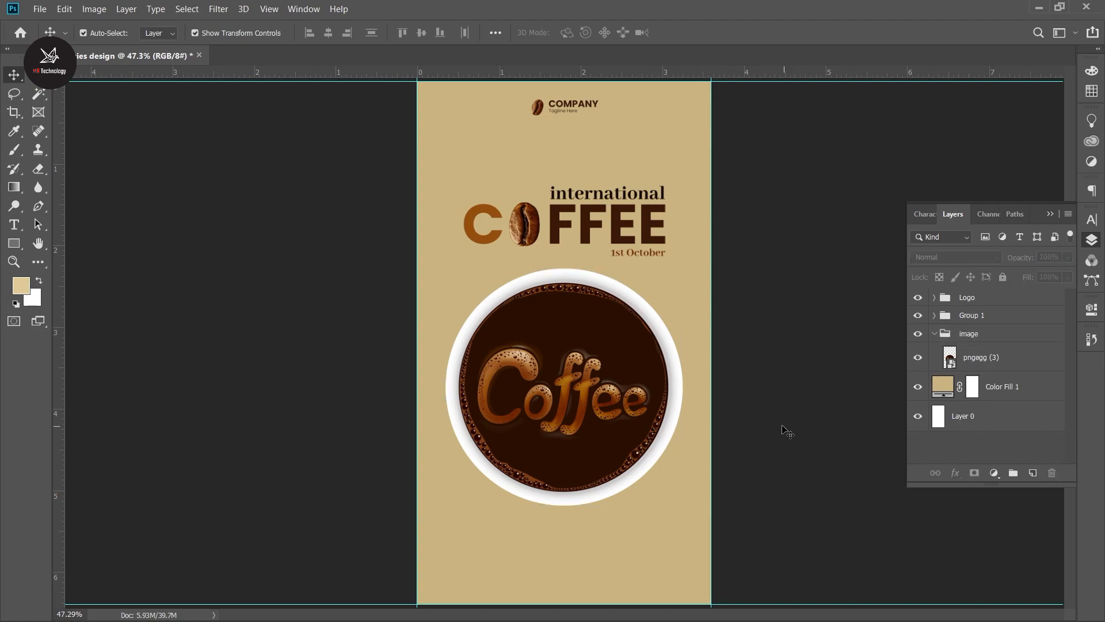
Colour the 1st October text dark brown, sampled from the FFEE letters, and deselect it
{"action": "left_click", "coordinate": [636, 254]}
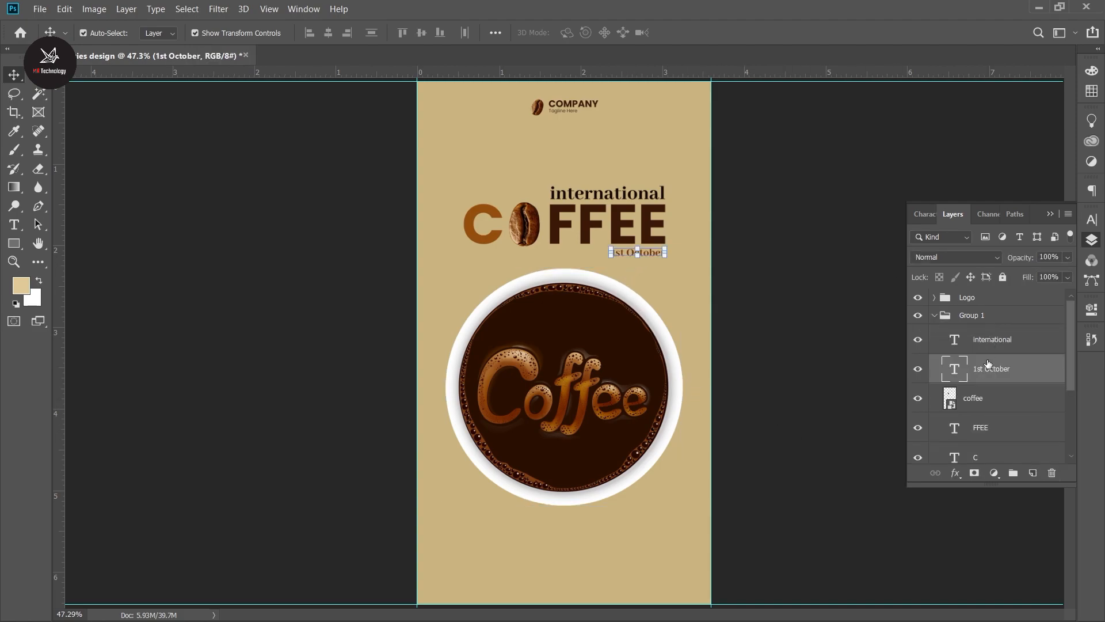
{"action": "left_click", "coordinate": [1092, 220]}
{"action": "left_click", "coordinate": [1049, 309]}
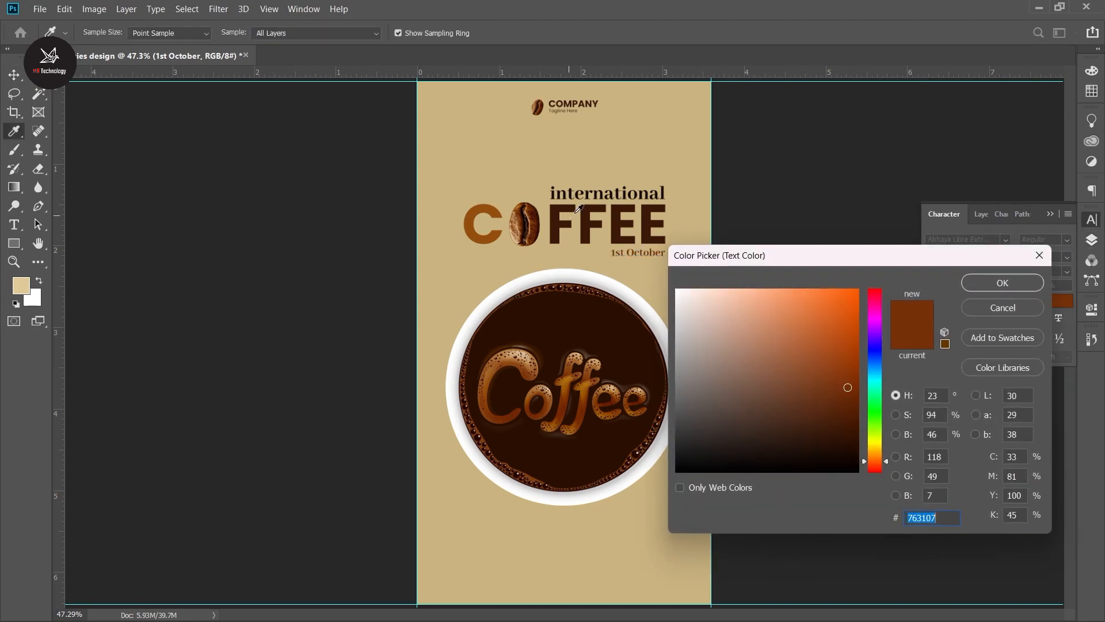
{"action": "type", "text": "ffffff"}
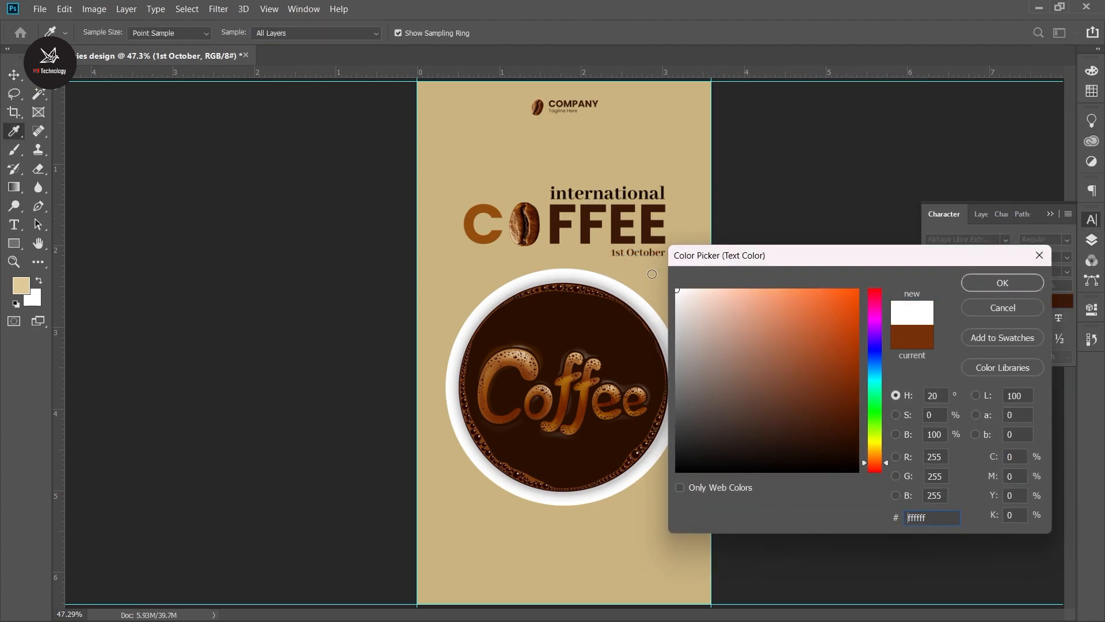
{"action": "left_click", "coordinate": [538, 220]}
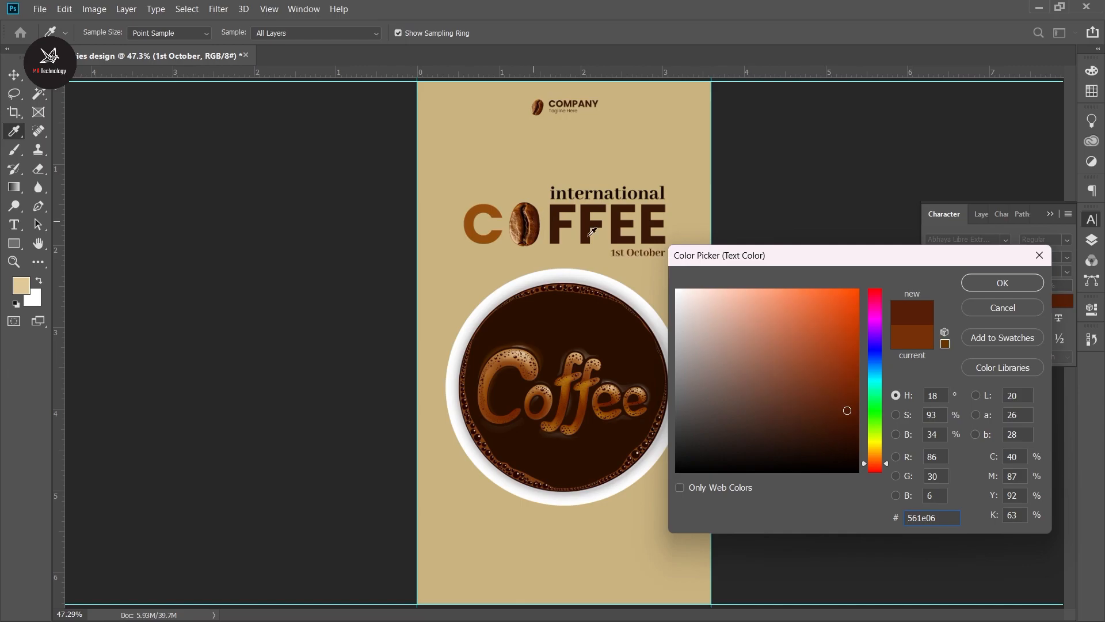
{"action": "left_click", "coordinate": [477, 210]}
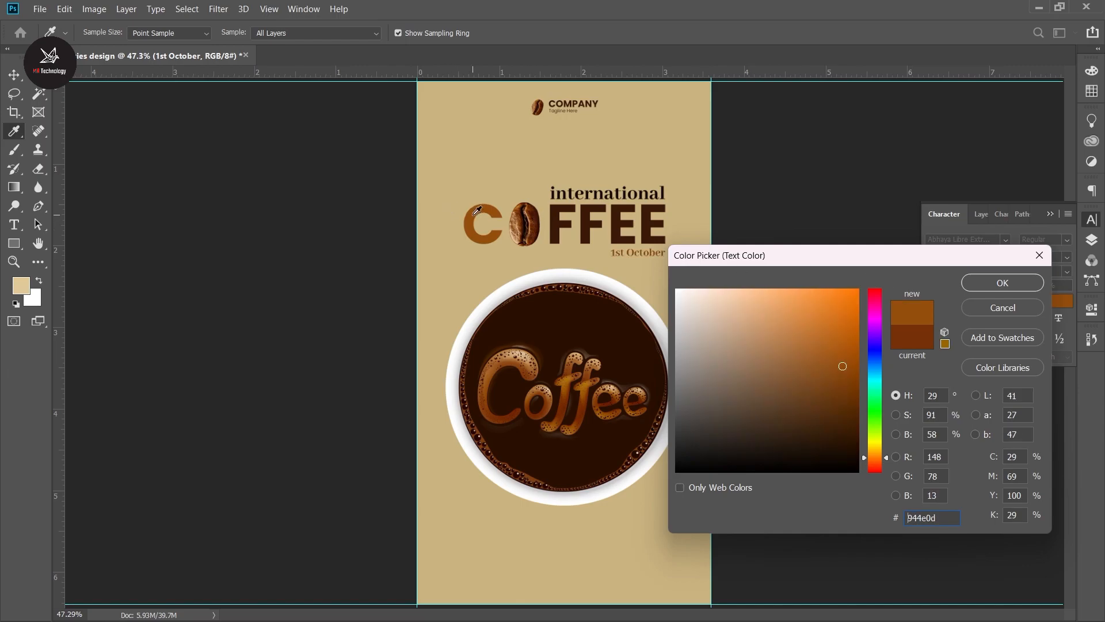
{"action": "left_click", "coordinate": [577, 222]}
{"action": "left_click", "coordinate": [1002, 283]}
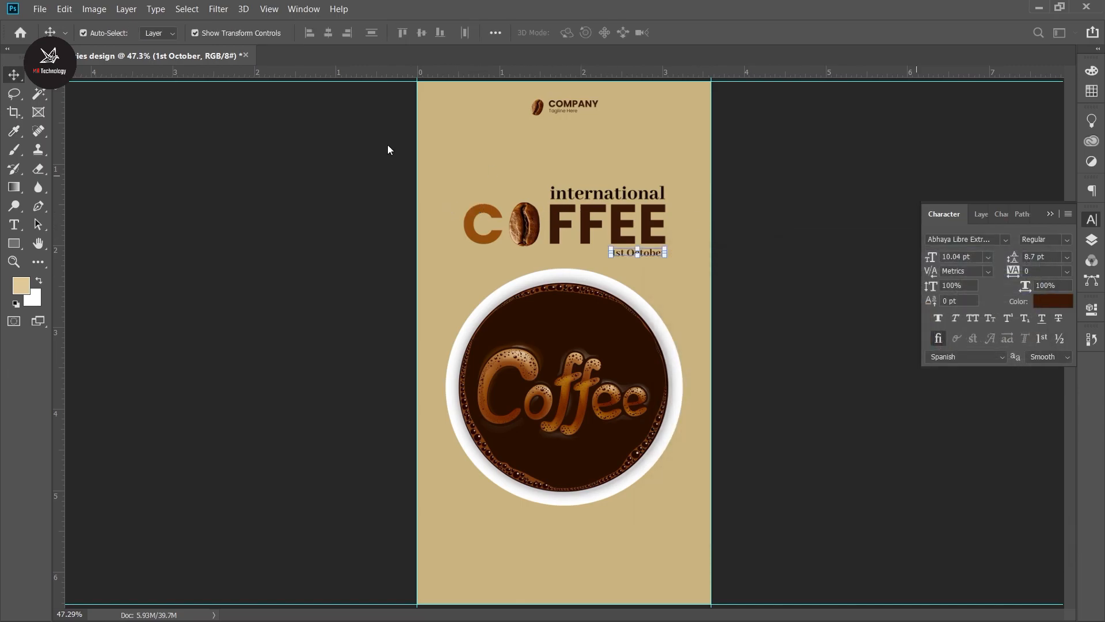
{"action": "left_click", "coordinate": [351, 223]}
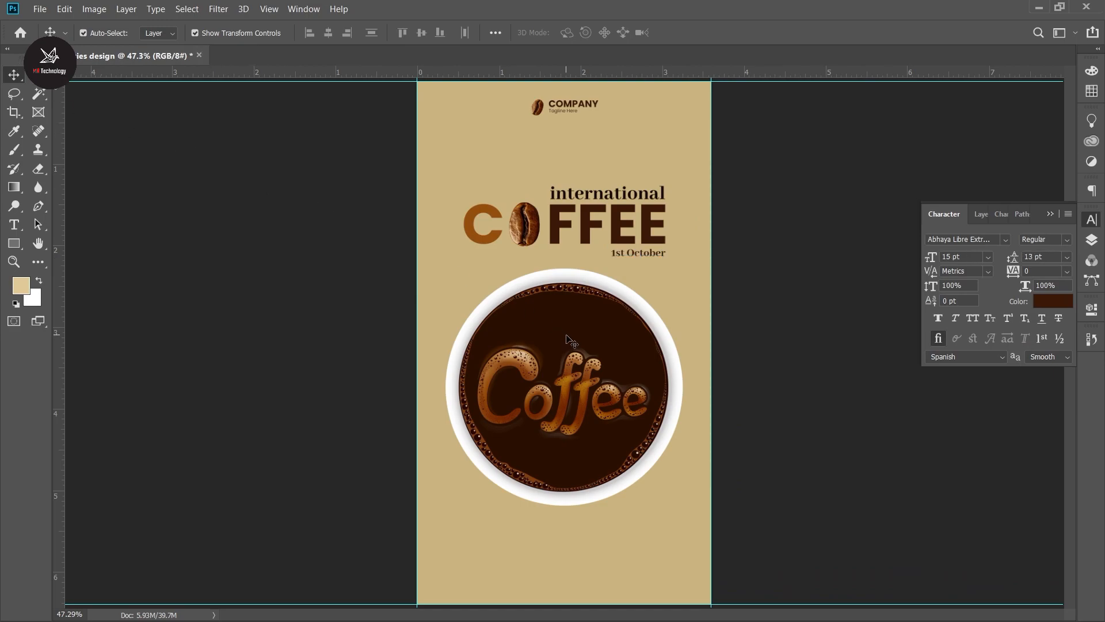
Place the pngegg (2) coffee splash image as an embedded object along the bottom edge of the canvas
{"action": "key", "text": "ctrl+minus"}
{"action": "left_click", "coordinate": [621, 407], "text": "ctrl"}
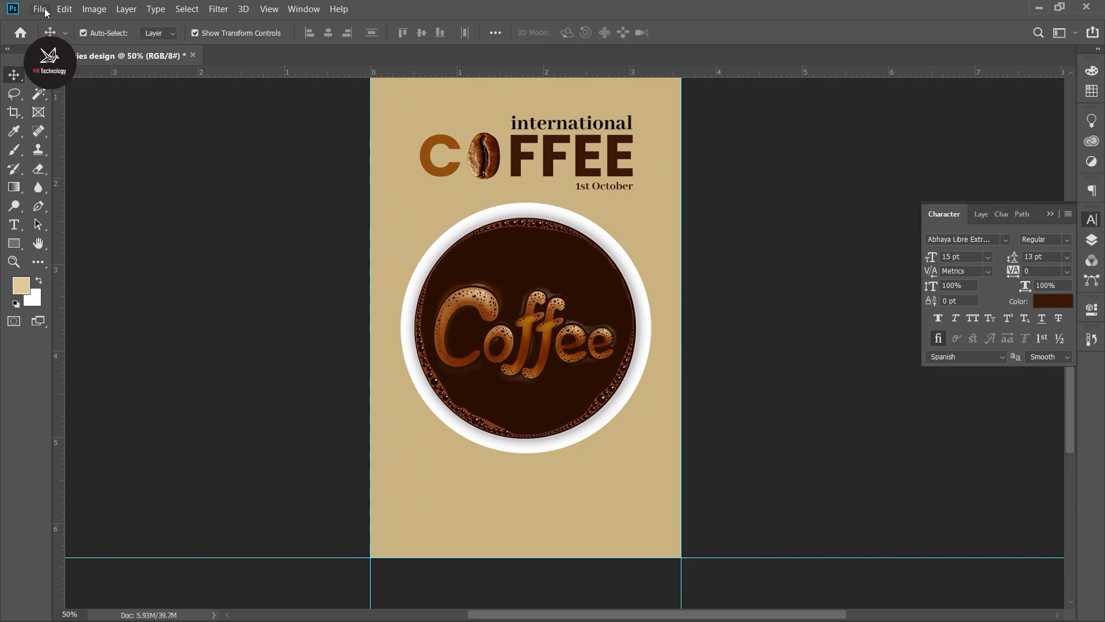
{"action": "left_click", "coordinate": [39, 9]}
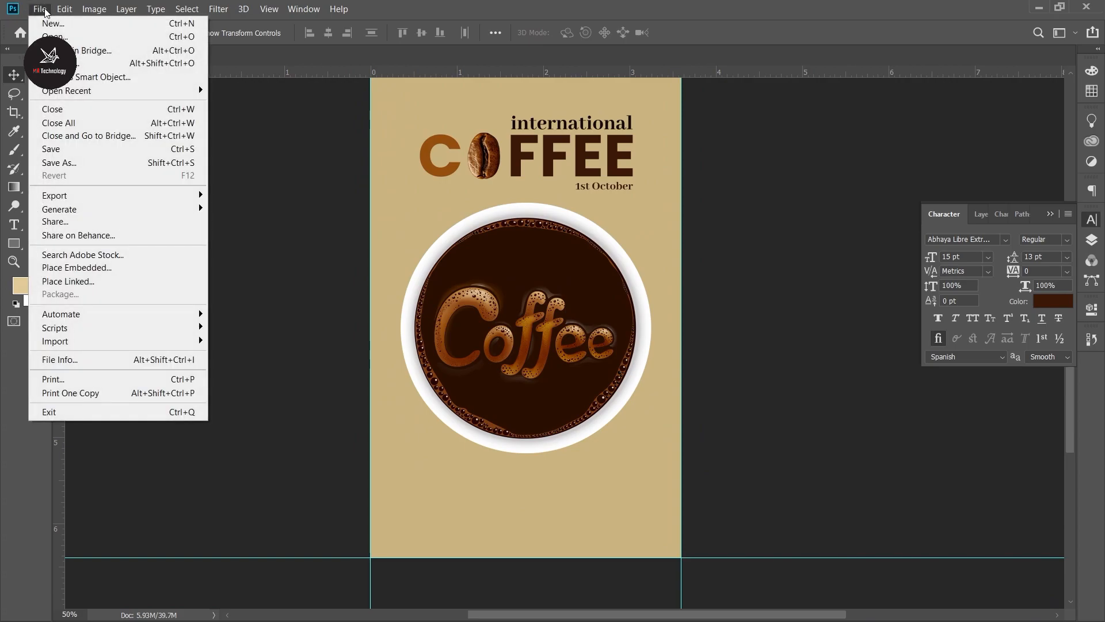
{"action": "left_click", "coordinate": [823, 278]}
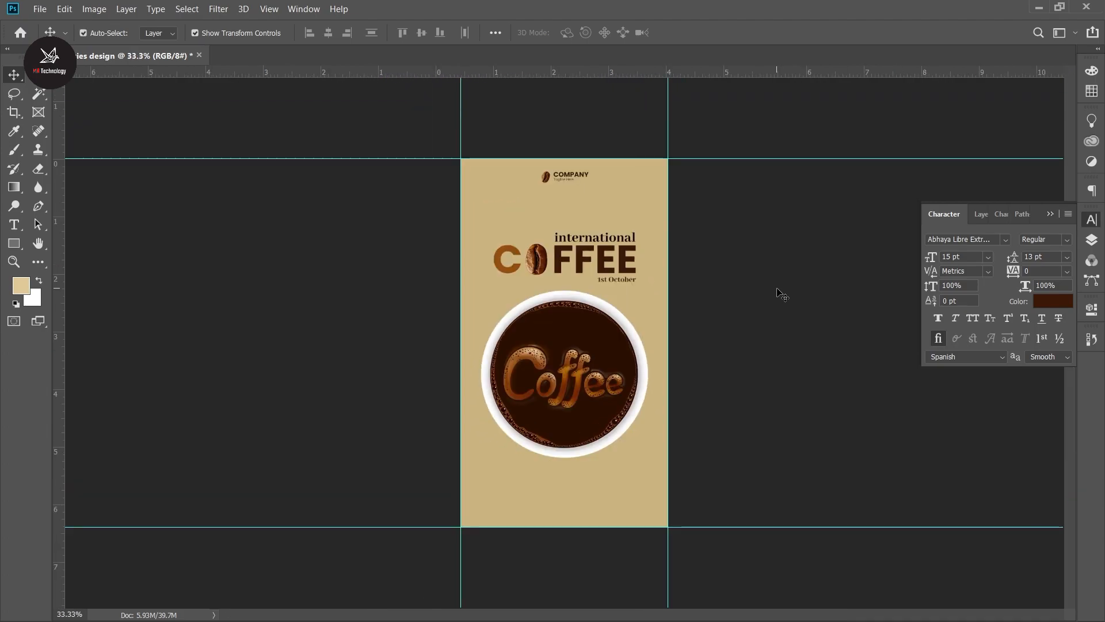
{"action": "left_click", "coordinate": [40, 9]}
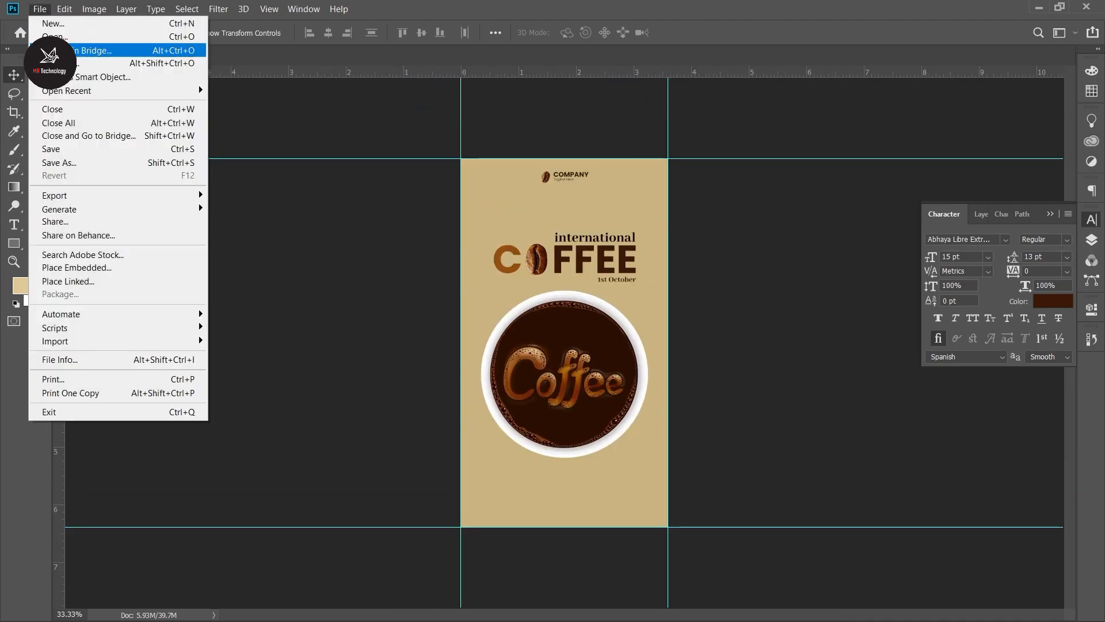
{"action": "left_click", "coordinate": [80, 268]}
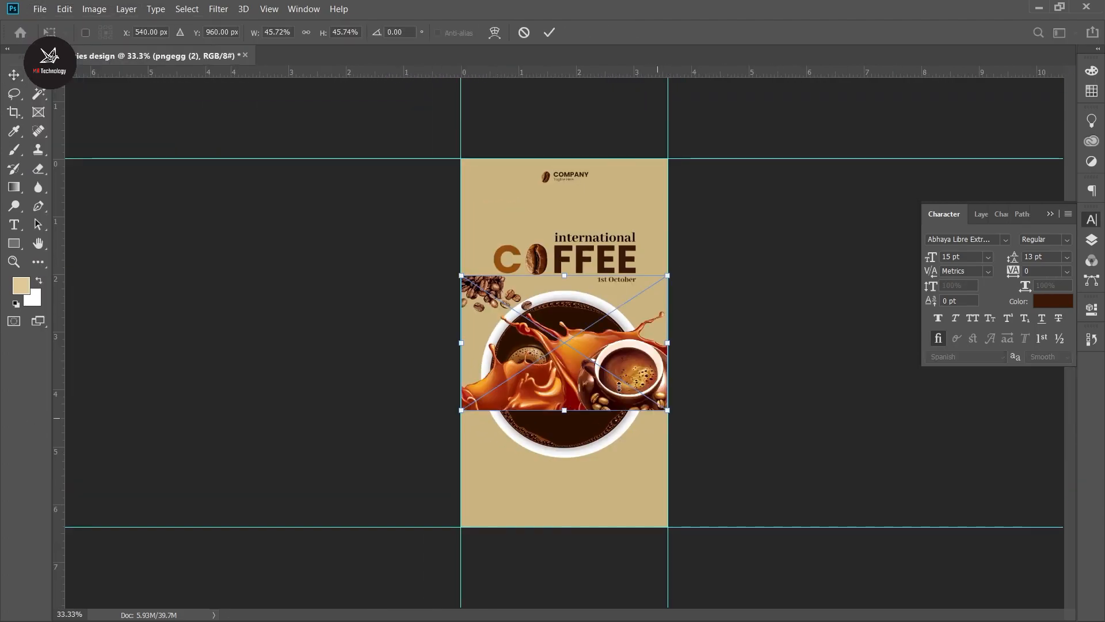
{"action": "left_click_drag", "start_coordinate": [617, 386], "coordinate": [616, 504]}
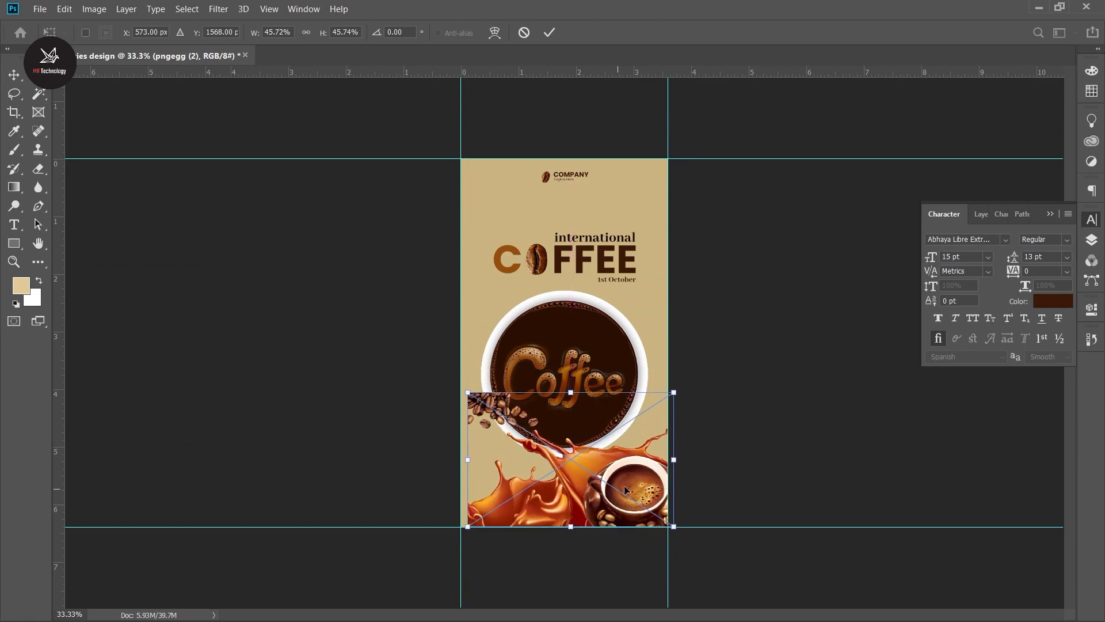
{"action": "left_click", "coordinate": [548, 33]}
Rasterize the pngegg (2) layer and erase the loose coffee beans at its upper left corner
{"action": "left_click", "coordinate": [1094, 242]}
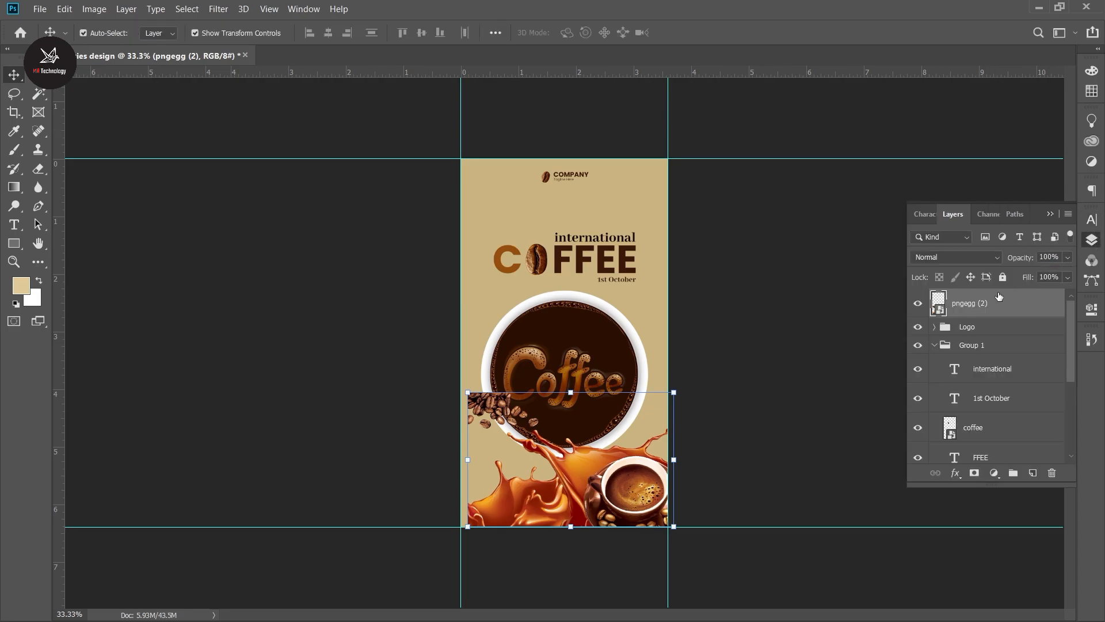
{"action": "right_click", "coordinate": [978, 305]}
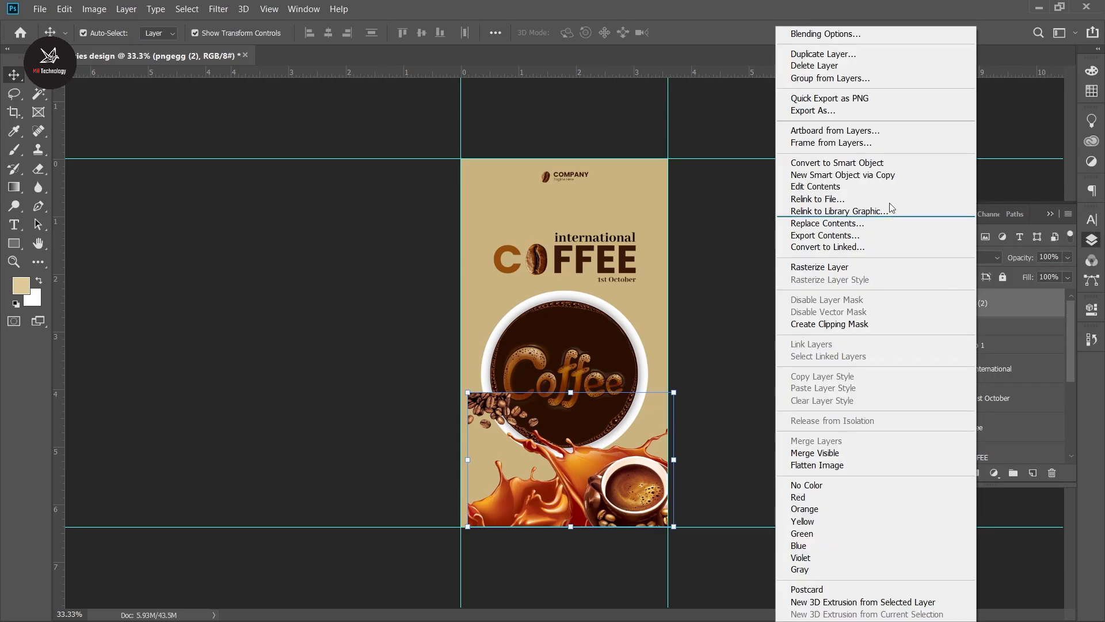
{"action": "left_click", "coordinate": [866, 265]}
{"action": "left_click", "coordinate": [38, 168]}
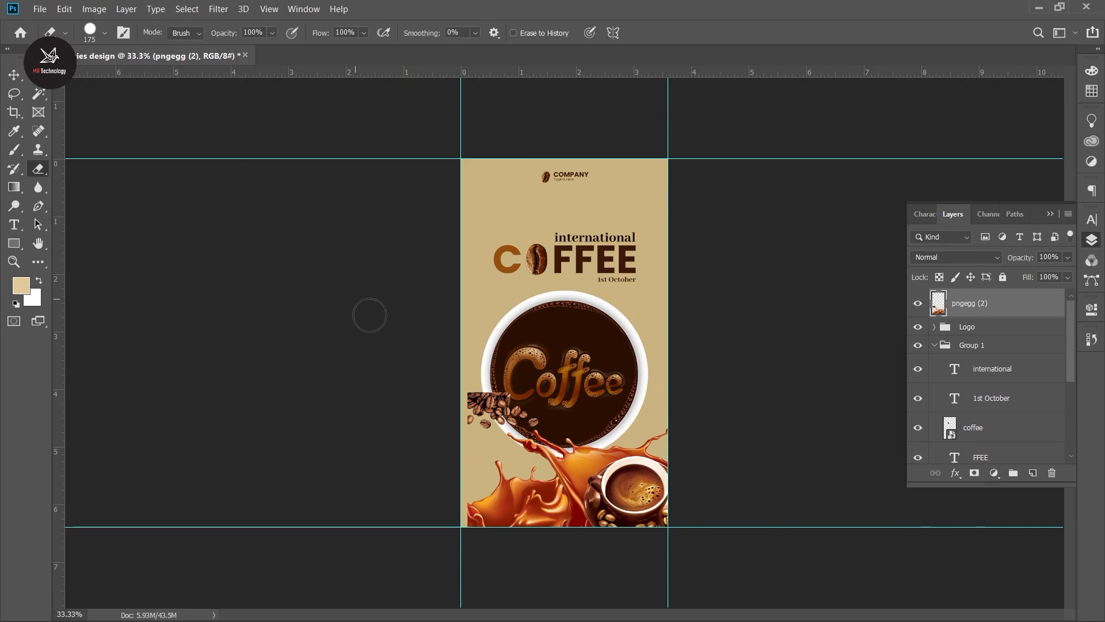
{"action": "mouse_move", "coordinate": [486, 403]}
{"action": "left_mouse_down"}
{"action": "mouse_move", "coordinate": [533, 409]}
{"action": "mouse_move", "coordinate": [519, 381]}
{"action": "mouse_move", "coordinate": [572, 307]}
{"action": "left_mouse_up"}
{"action": "key", "text": "ctrl+plus"}
{"action": "key", "text": "ctrl+plus"}
{"action": "key", "text": "ctrl+plus"}
{"action": "mouse_move", "coordinate": [520, 385]}
{"action": "left_mouse_down"}
{"action": "mouse_move", "coordinate": [492, 359]}
{"action": "mouse_move", "coordinate": [376, 364]}
{"action": "left_mouse_up"}
{"action": "left_click_drag", "start_coordinate": [417, 317], "coordinate": [515, 308]}
{"action": "left_click_drag", "start_coordinate": [624, 327], "coordinate": [422, 213]}
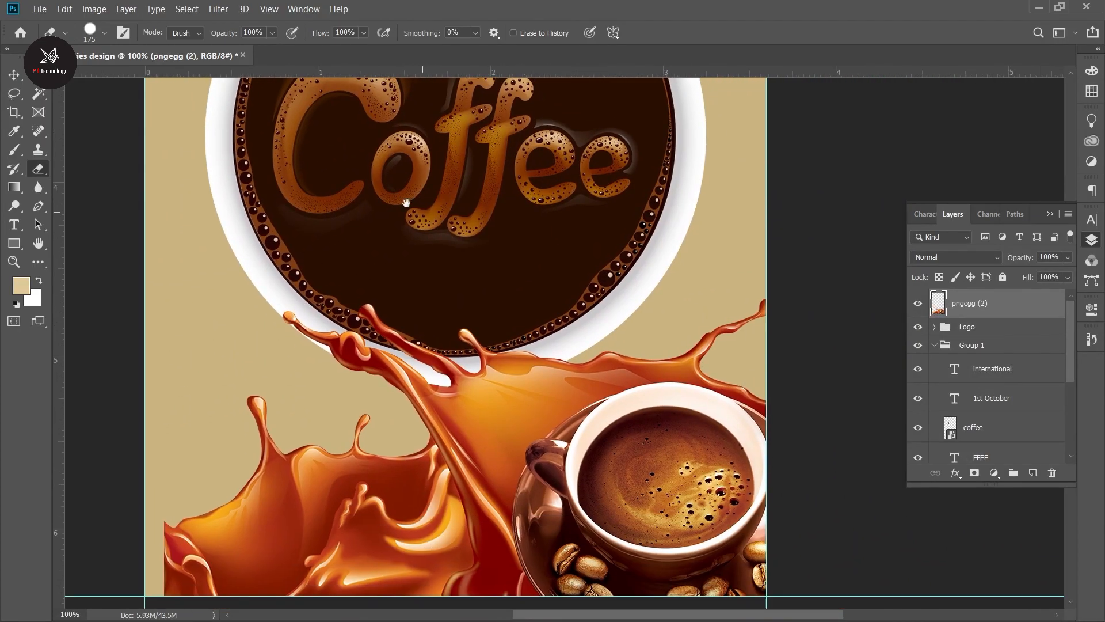
Convert the erased pngegg (2) layer to a smart object
{"action": "left_click", "coordinate": [14, 75]}
{"action": "left_click", "coordinate": [195, 33]}
{"action": "right_click", "coordinate": [986, 303]}
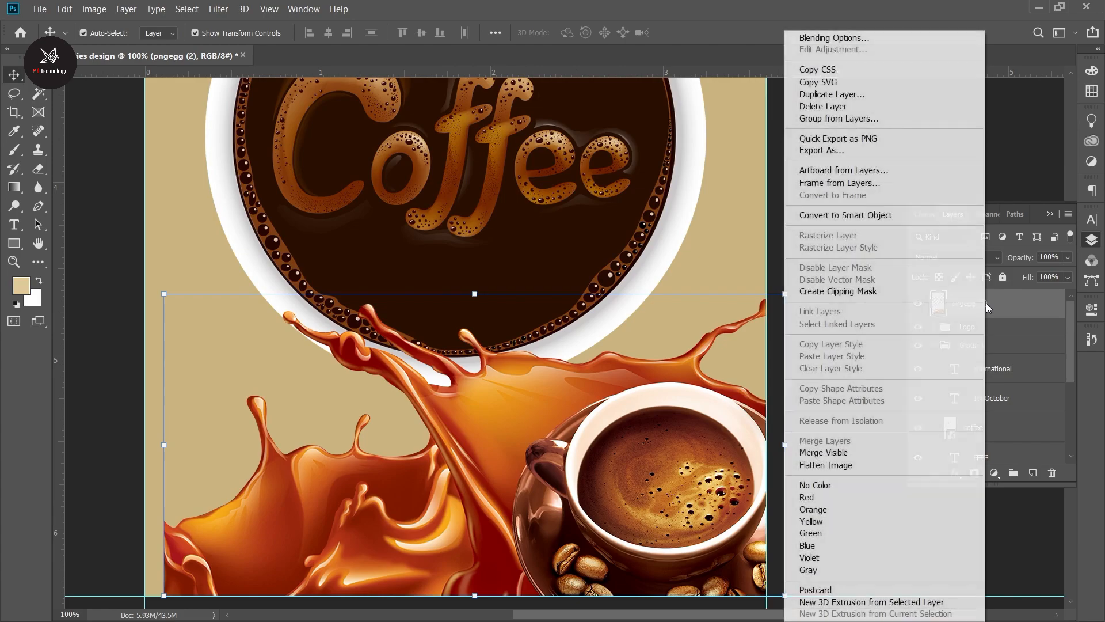
{"action": "left_click", "coordinate": [857, 217]}
{"action": "key", "text": "ctrl+minus"}
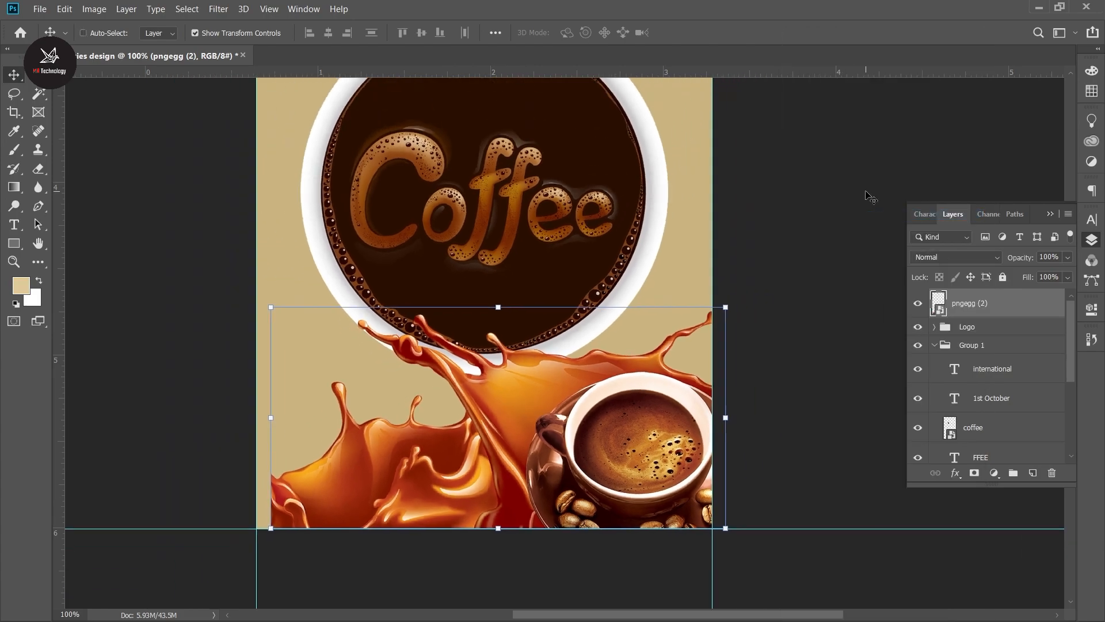
Collapse Group 1 and the image group, and move the pngegg (2) layer below the image group
{"action": "left_click", "coordinate": [935, 345]}
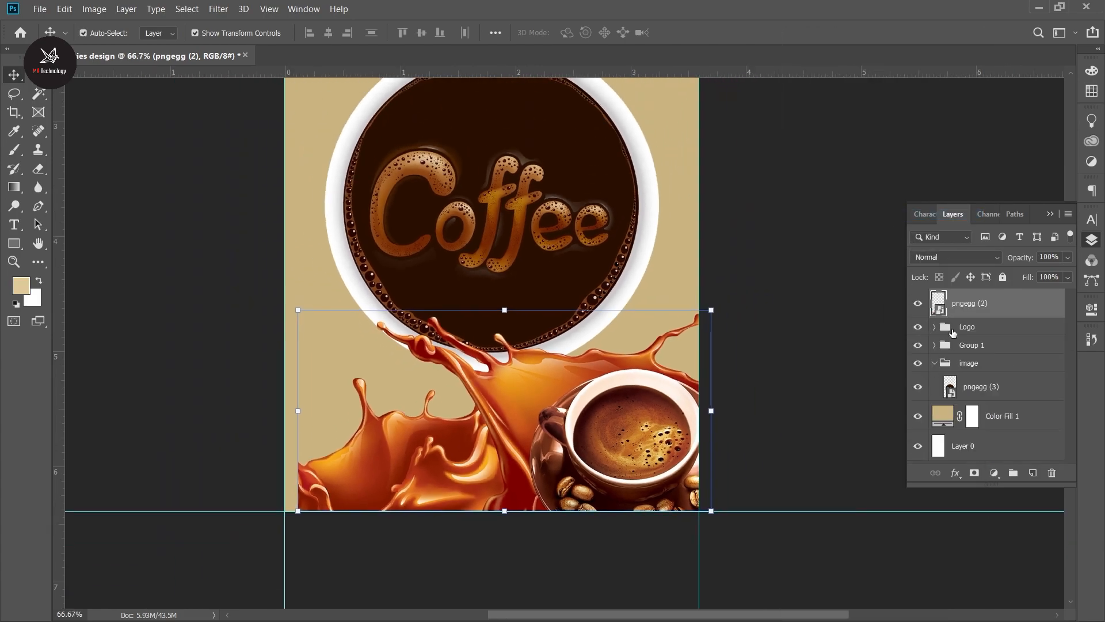
{"action": "left_click", "coordinate": [935, 364]}
{"action": "left_click_drag", "start_coordinate": [987, 304], "coordinate": [986, 371]}
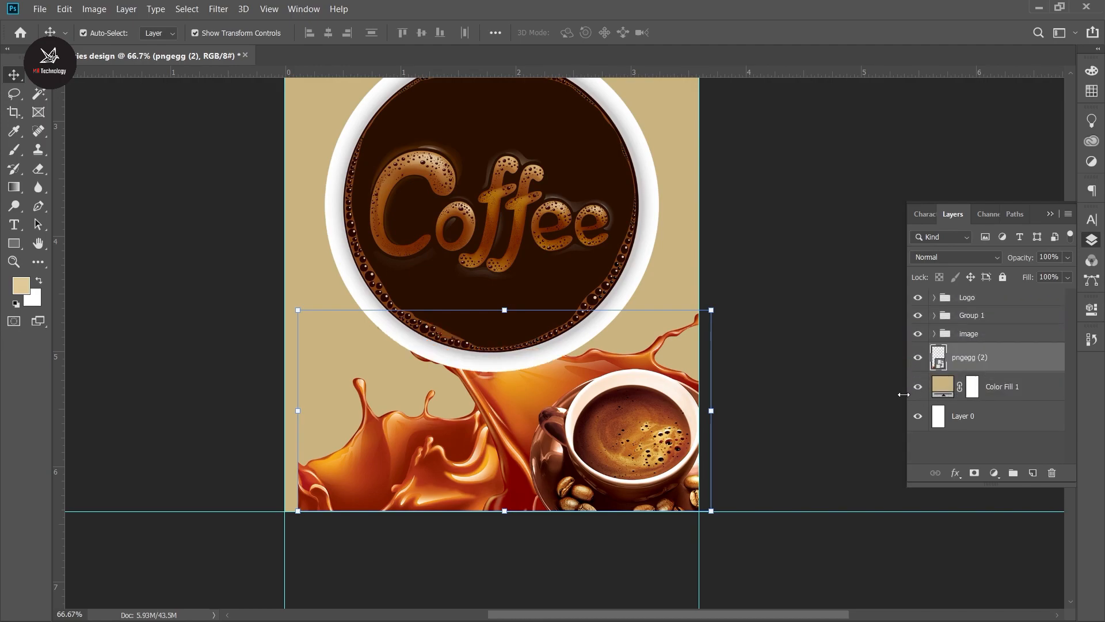
{"action": "scroll", "coordinate": [806, 380], "scroll_direction": "down", "scroll_amount": 1}
{"action": "key", "text": "ctrl+minus"}
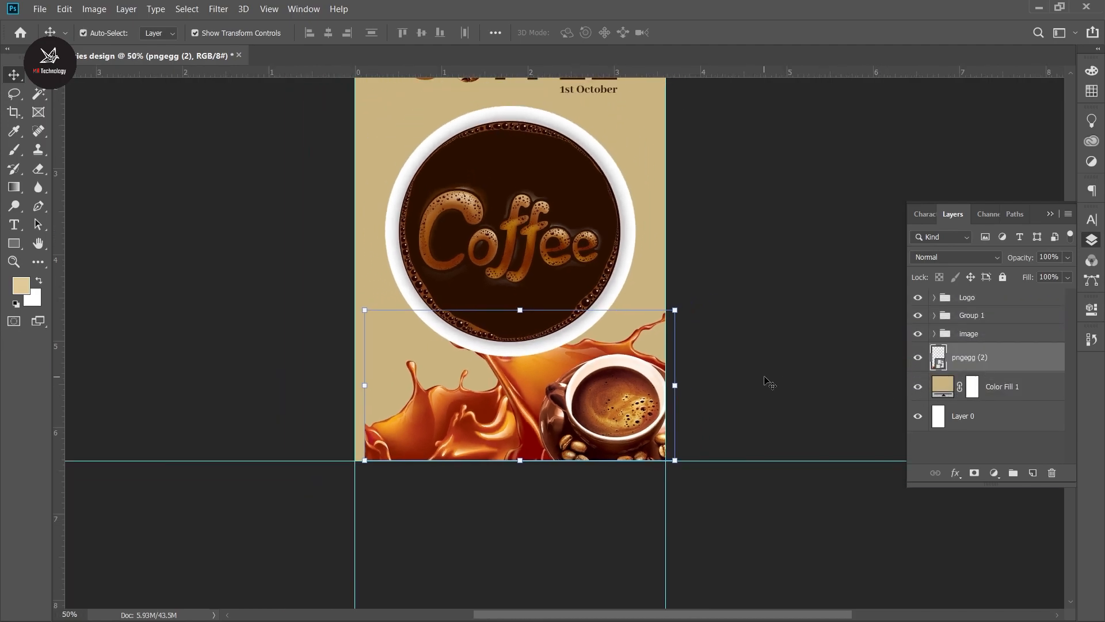
{"action": "scroll", "coordinate": [771, 383], "scroll_direction": "up", "scroll_amount": 3}
{"action": "key", "text": "ctrl+minus"}
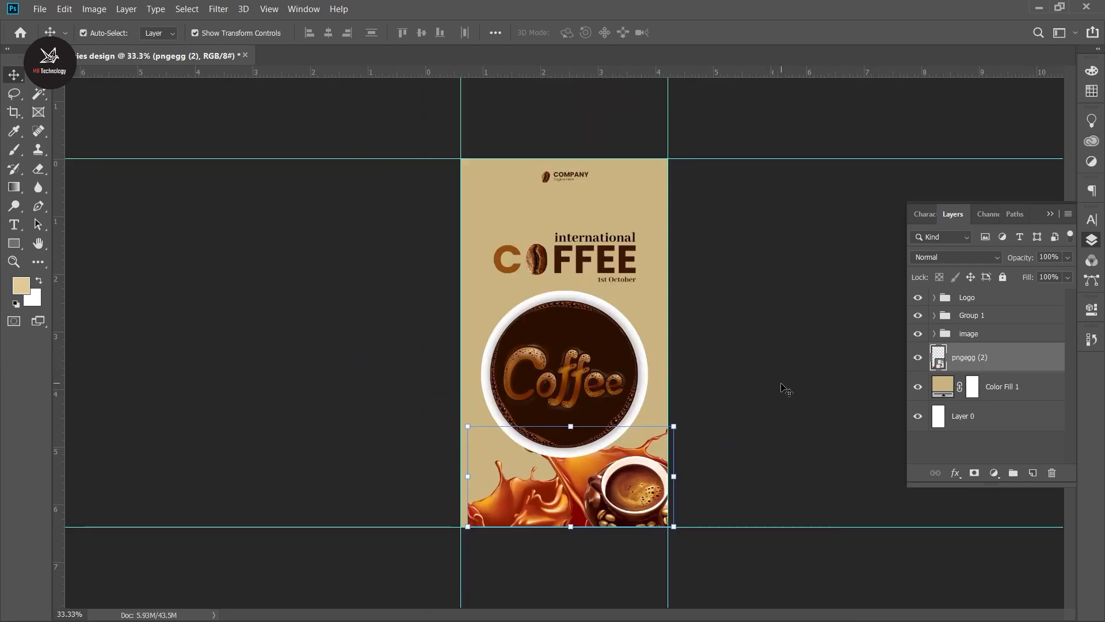
Scale the image group down slightly, keeping its top edge in place, and clear the selection
{"action": "left_click", "coordinate": [957, 337]}
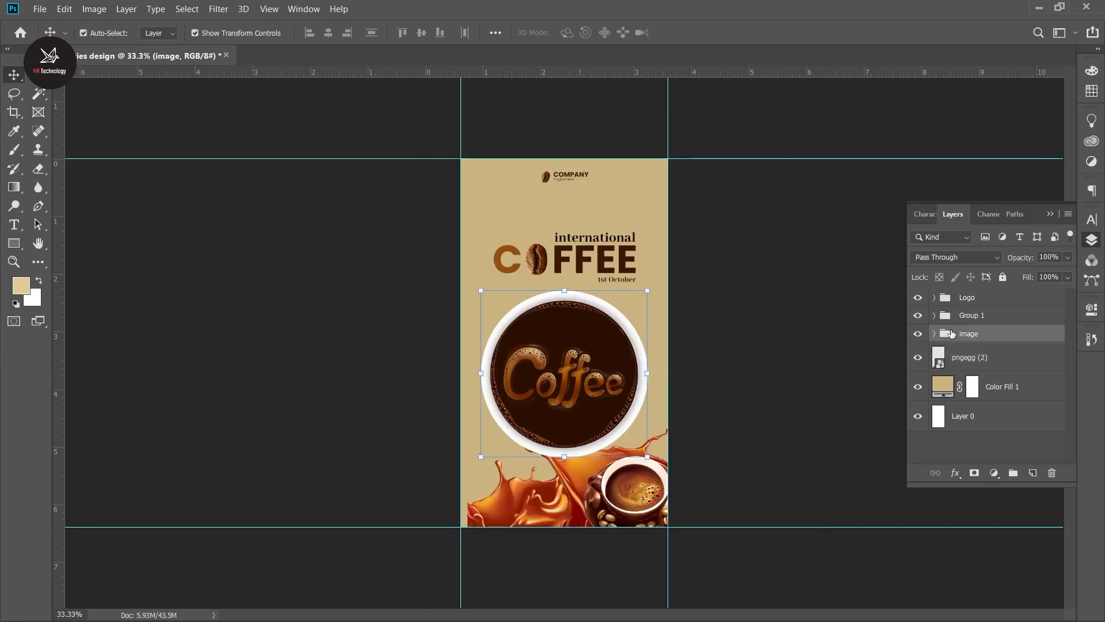
{"action": "left_click_drag", "start_coordinate": [563, 459], "coordinate": [564, 442]}
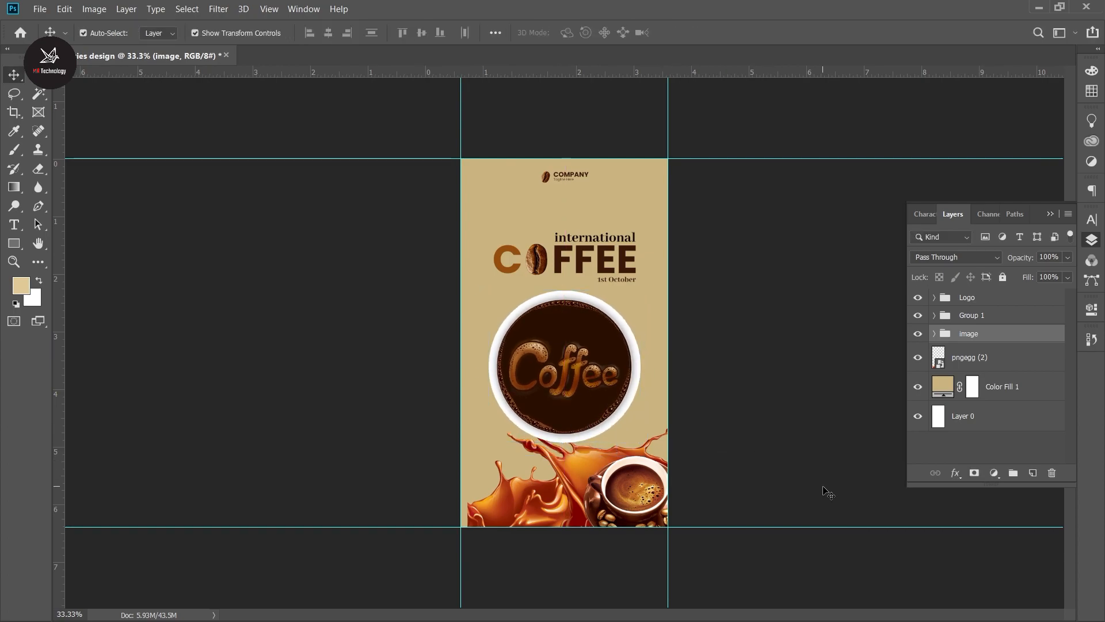
{"action": "left_click", "coordinate": [666, 498]}
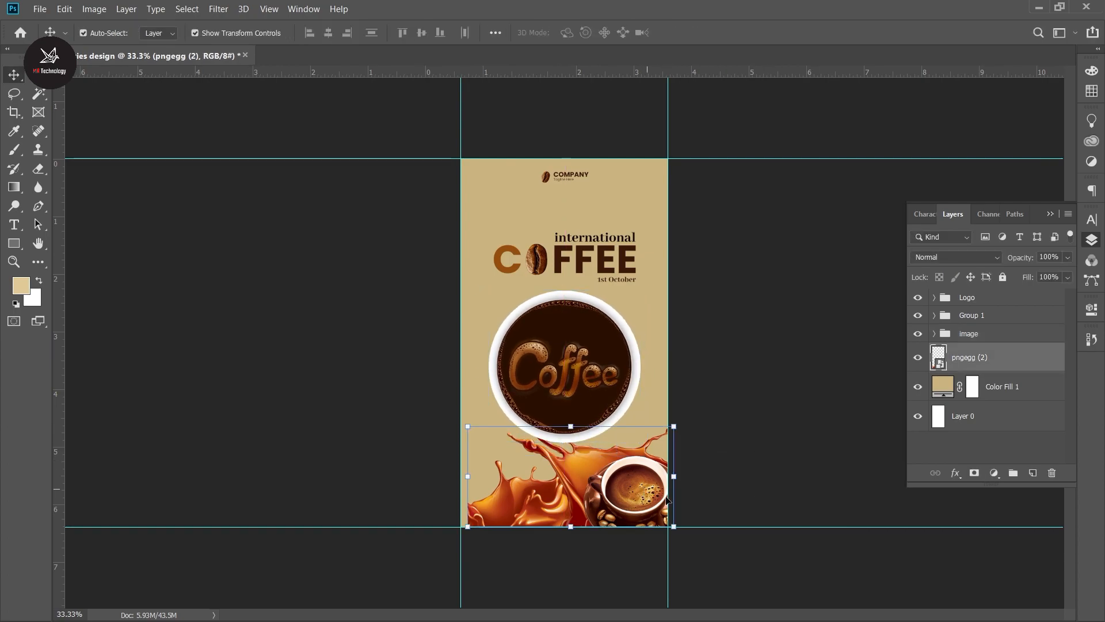
{"action": "left_click", "coordinate": [765, 447]}
Nudge the Group 1 title about 140 px up, closer to the company logo
{"action": "left_click", "coordinate": [996, 321]}
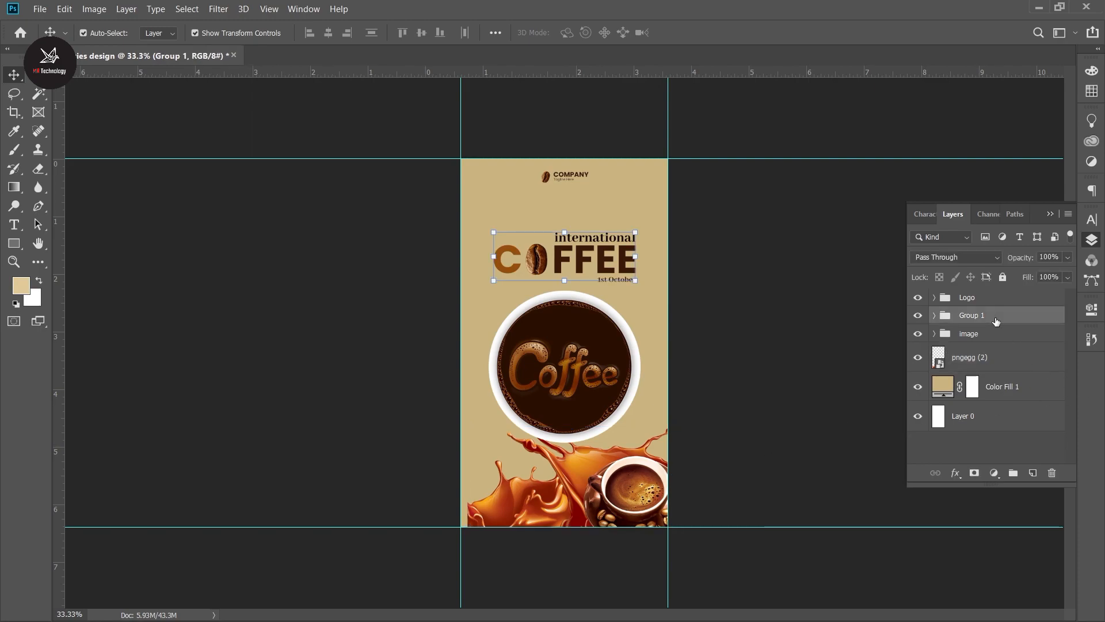
{"action": "key", "text": "shift+Up"}
{"action": "key", "text": "shift+Up"}
{"action": "key", "text": "shift+Up"}
{"action": "key", "text": "shift+Up"}
{"action": "key", "text": "shift+Up"}
{"action": "key", "text": "shift+Up"}
{"action": "key", "text": "shift+Up"}
{"action": "key", "text": "shift+Up"}
{"action": "key", "text": "shift+Up"}
{"action": "key", "text": "shift+Up"}
{"action": "key", "text": "shift+Up"}
{"action": "key", "text": "shift+Up"}
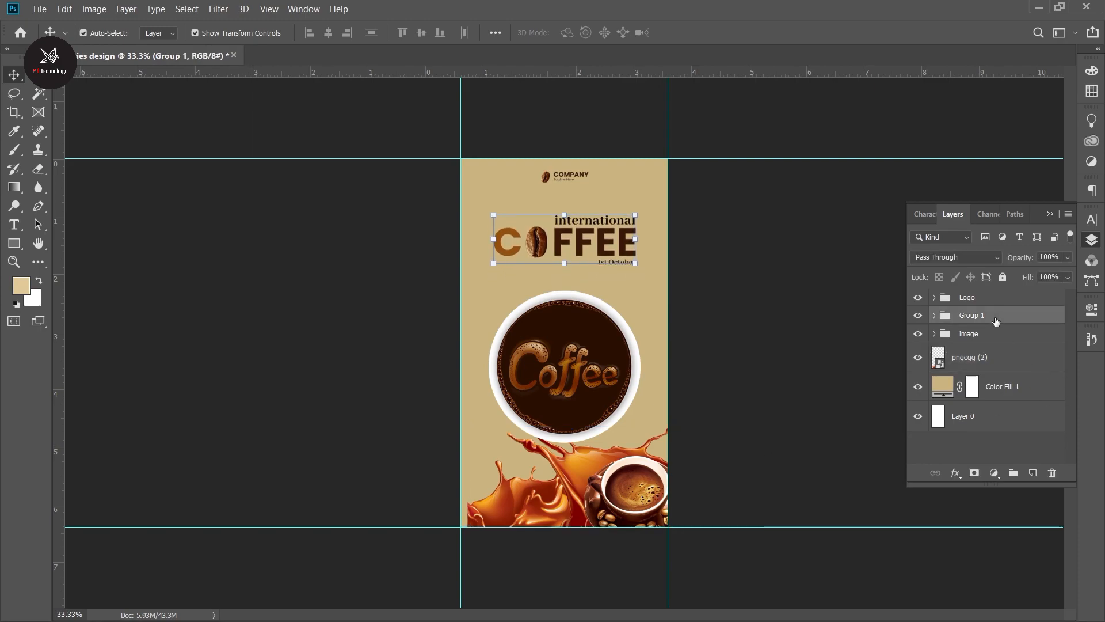
{"action": "key", "text": "shift+Up"}
{"action": "key", "text": "shift+Up"}
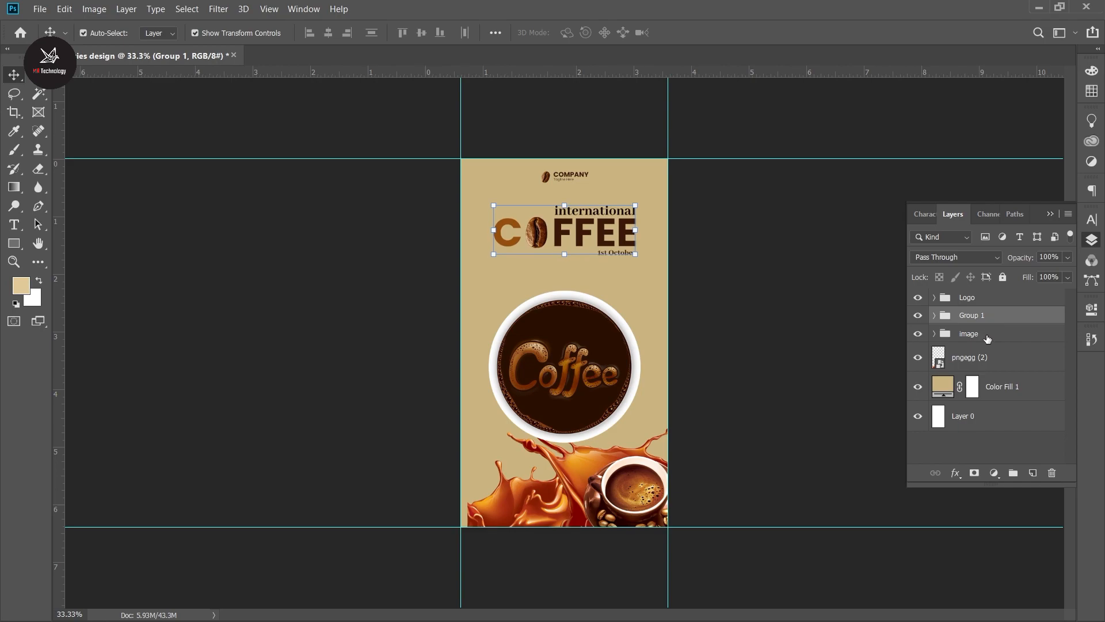
Nudge the image group about 40 px up, closer to the title
{"action": "left_click", "coordinate": [975, 335]}
{"action": "key", "text": "shift+Up"}
{"action": "key", "text": "shift+Up"}
{"action": "key", "text": "shift+Up"}
{"action": "key", "text": "shift+Up"}
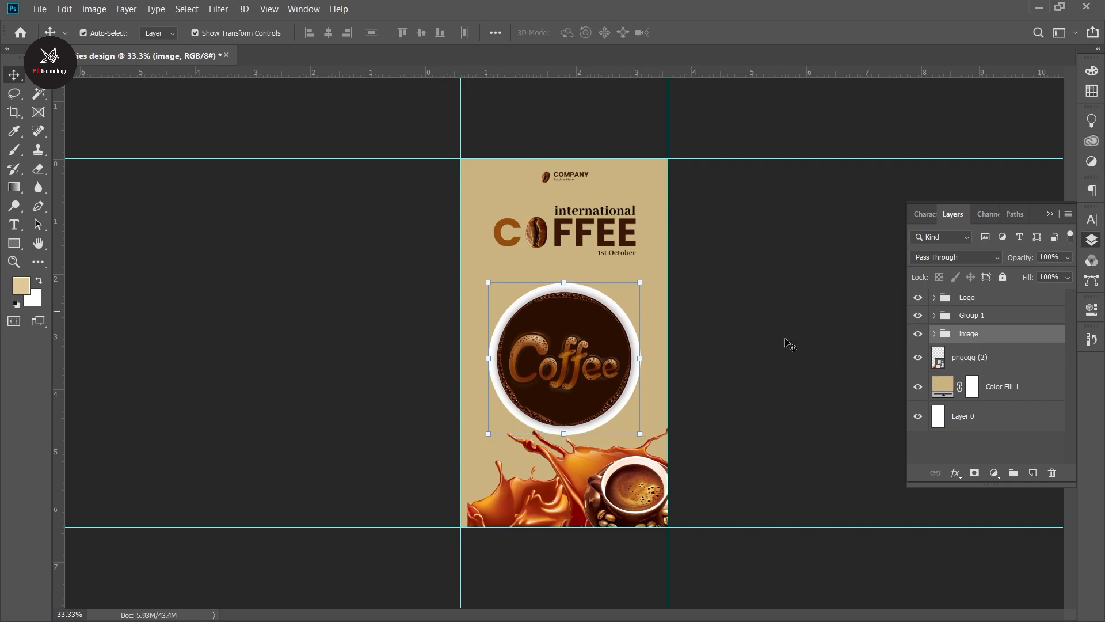
Nudge the pngegg (2) splash layer and the image group slightly down, and deselect them
{"action": "left_click", "coordinate": [624, 507]}
{"action": "key", "text": "shift+Down"}
{"action": "key", "text": "shift+Down"}
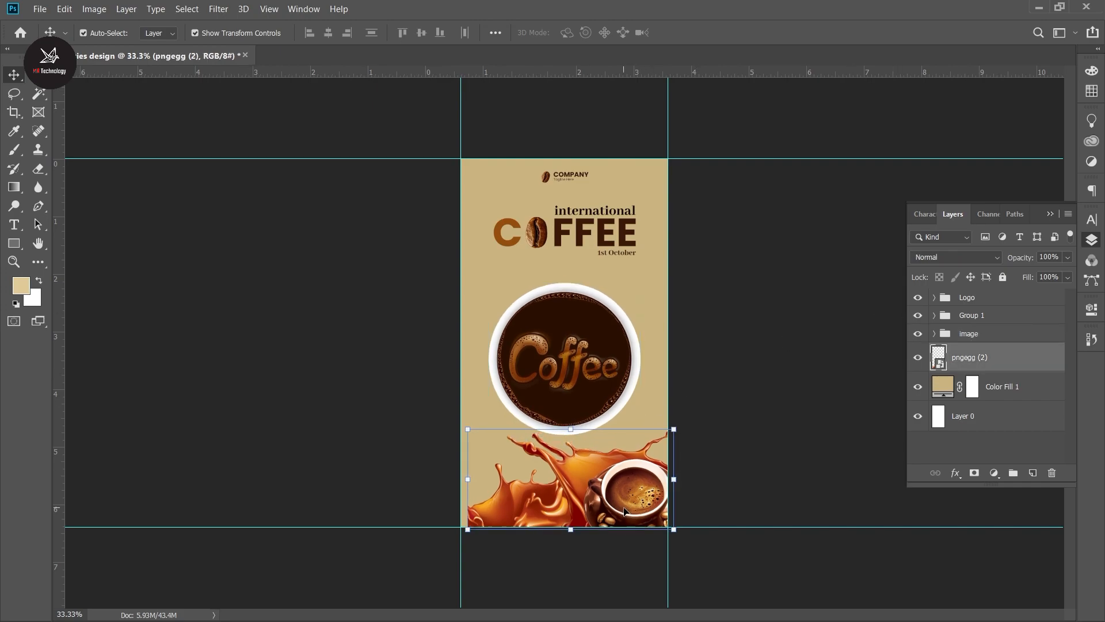
{"action": "left_click", "coordinate": [765, 494]}
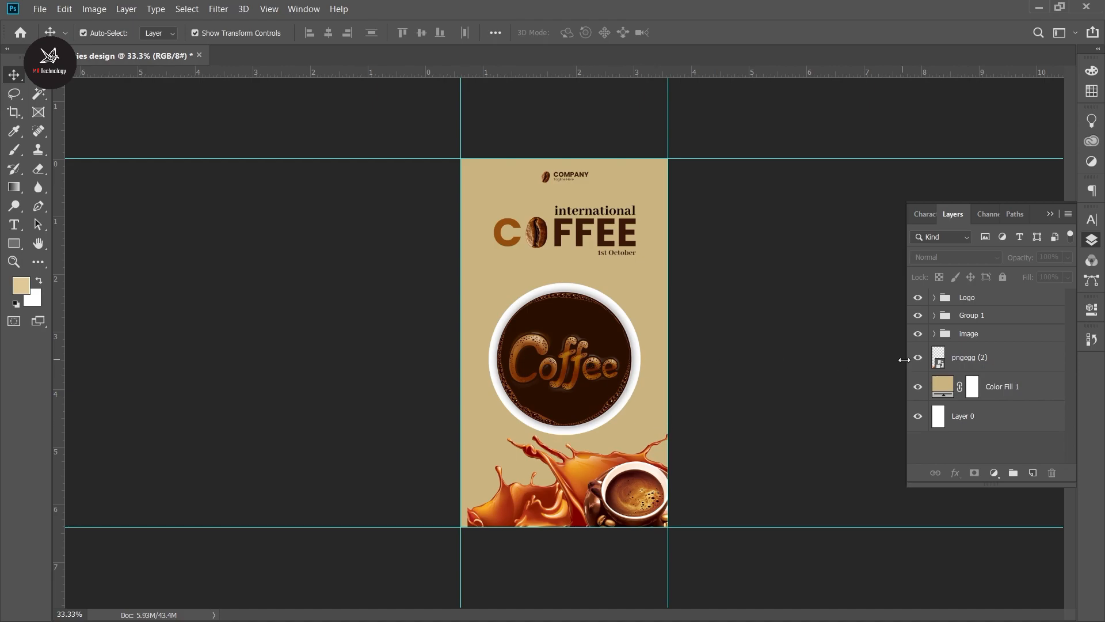
{"action": "left_click", "coordinate": [969, 339]}
{"action": "left_click", "coordinate": [878, 348]}
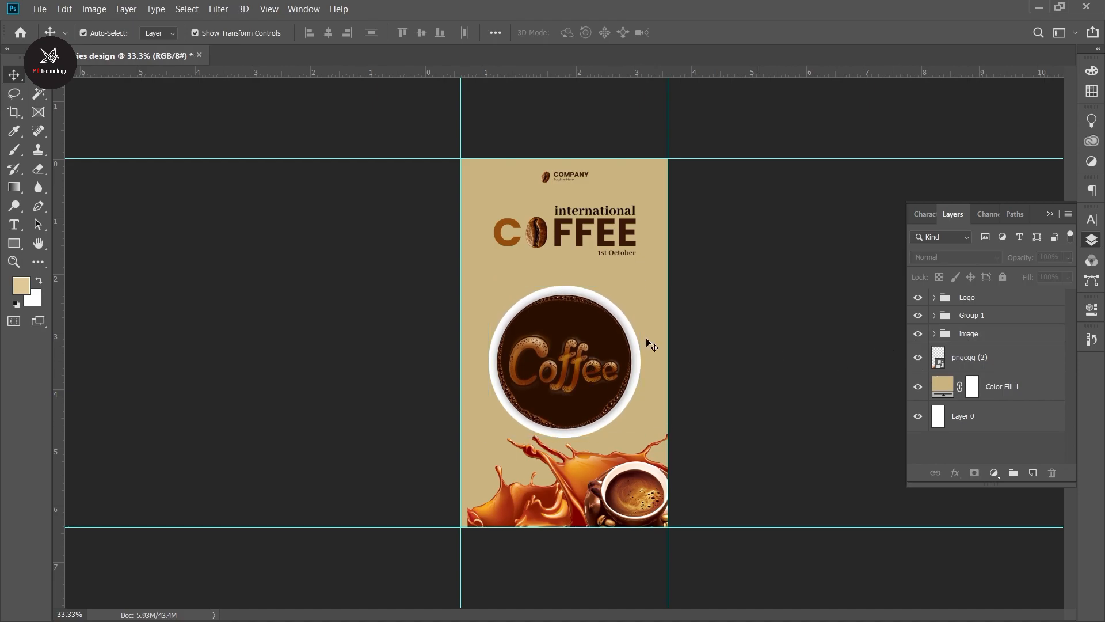
{"action": "left_click", "coordinate": [12, 225]}
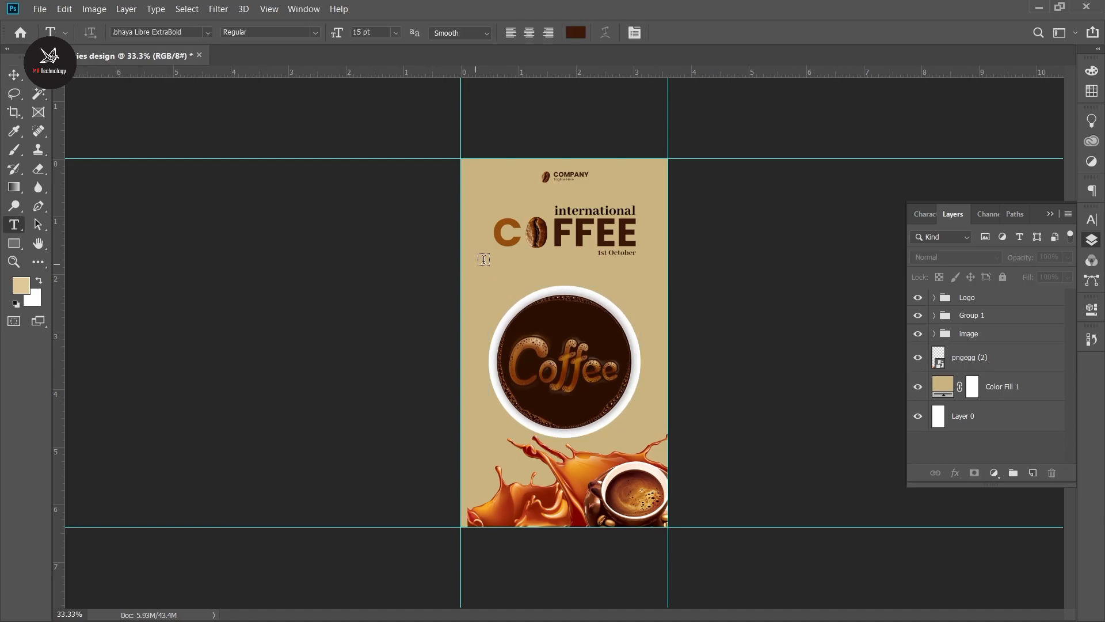
{"action": "left_click", "coordinate": [518, 272]}
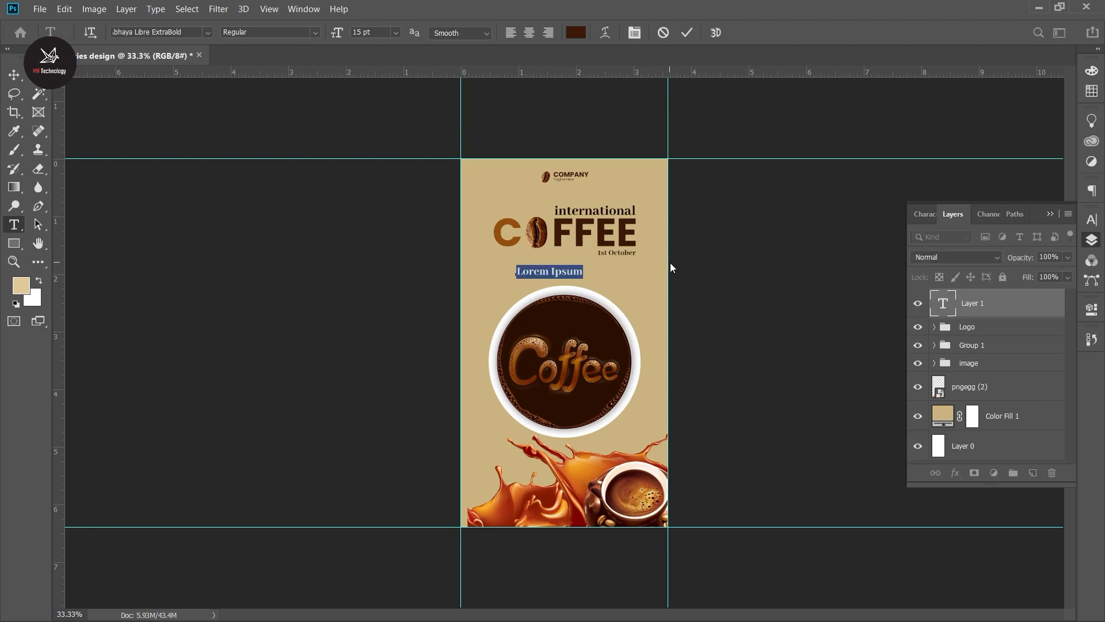
{"action": "type", "text": "www.website.com"}
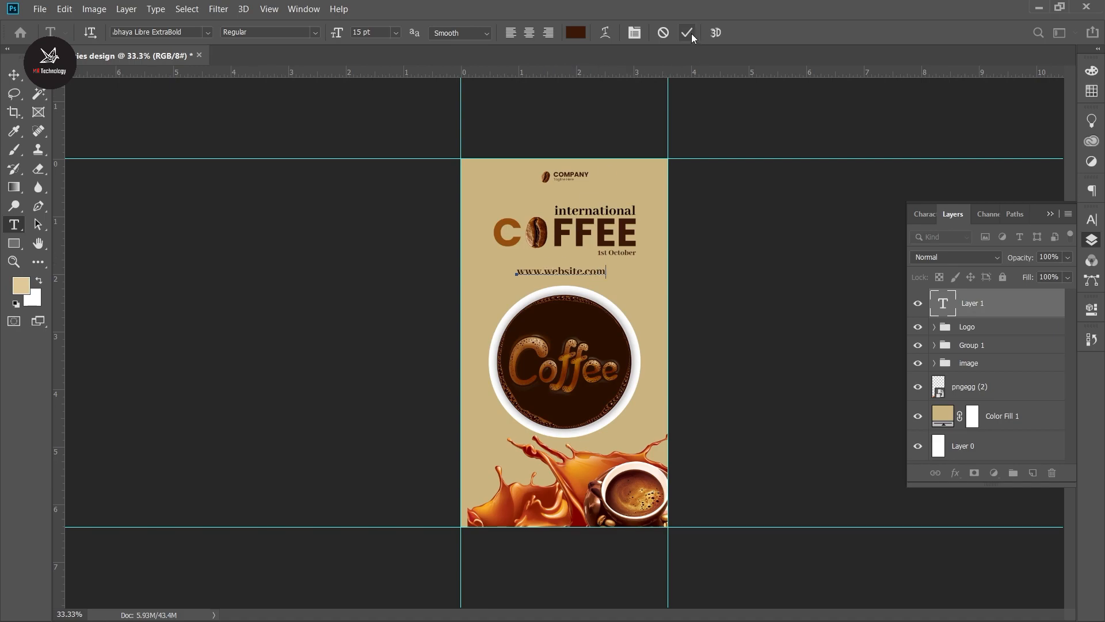
{"action": "left_click", "coordinate": [687, 33]}
{"action": "left_click", "coordinate": [1091, 191]}
{"action": "left_click", "coordinate": [1091, 219]}
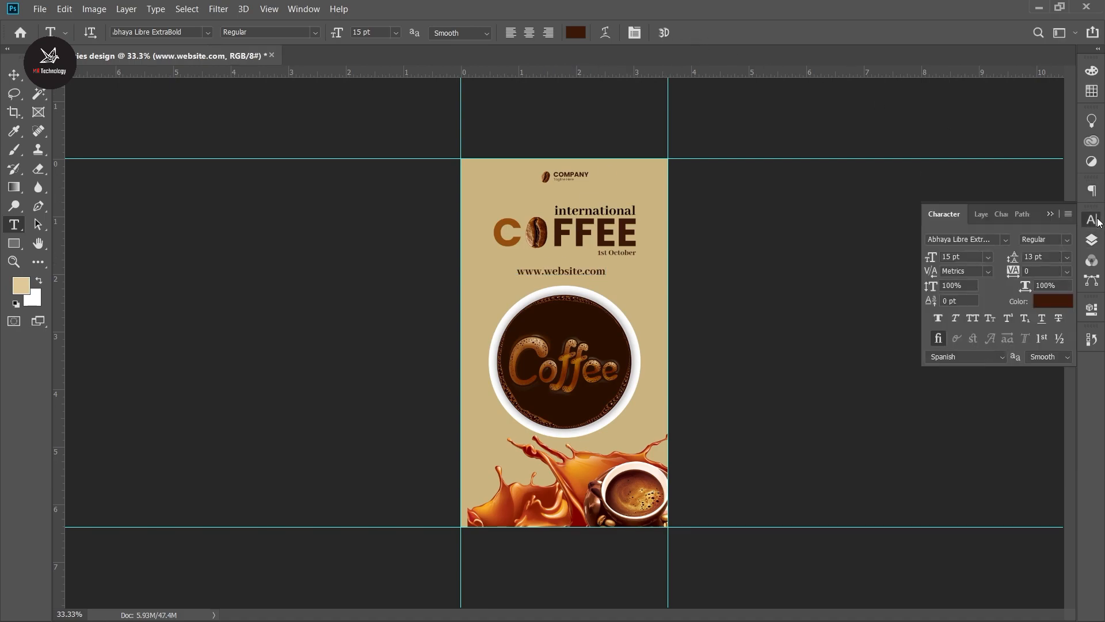
{"action": "left_click", "coordinate": [14, 75]}
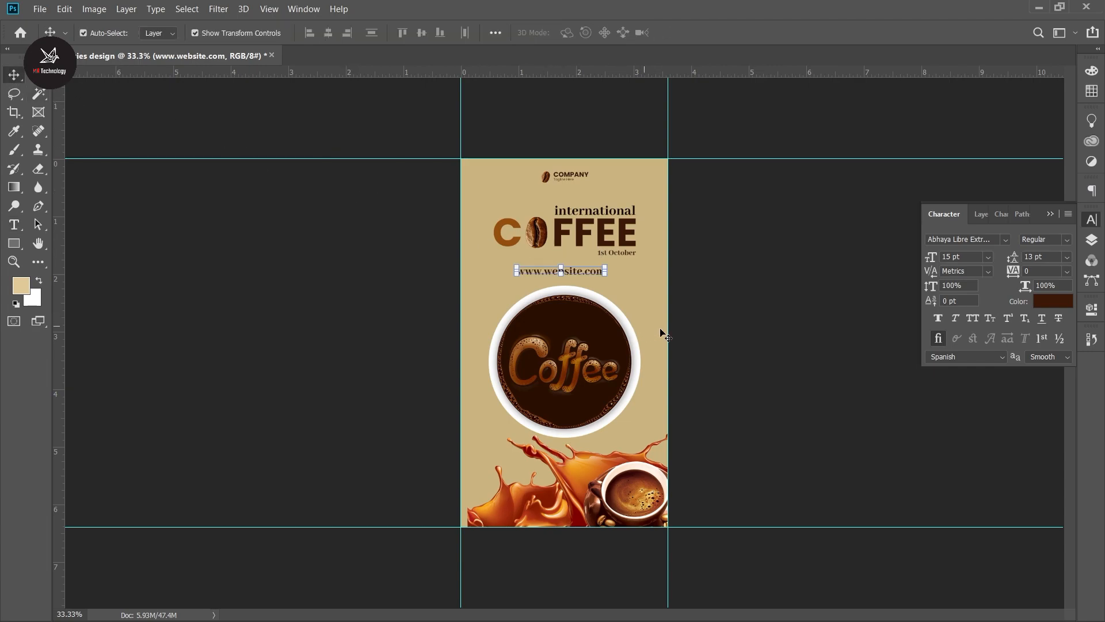
{"action": "left_click", "coordinate": [1068, 257]}
{"action": "left_click", "coordinate": [1065, 269]}
{"action": "left_click", "coordinate": [1067, 269]}
{"action": "left_click", "coordinate": [1041, 432]}
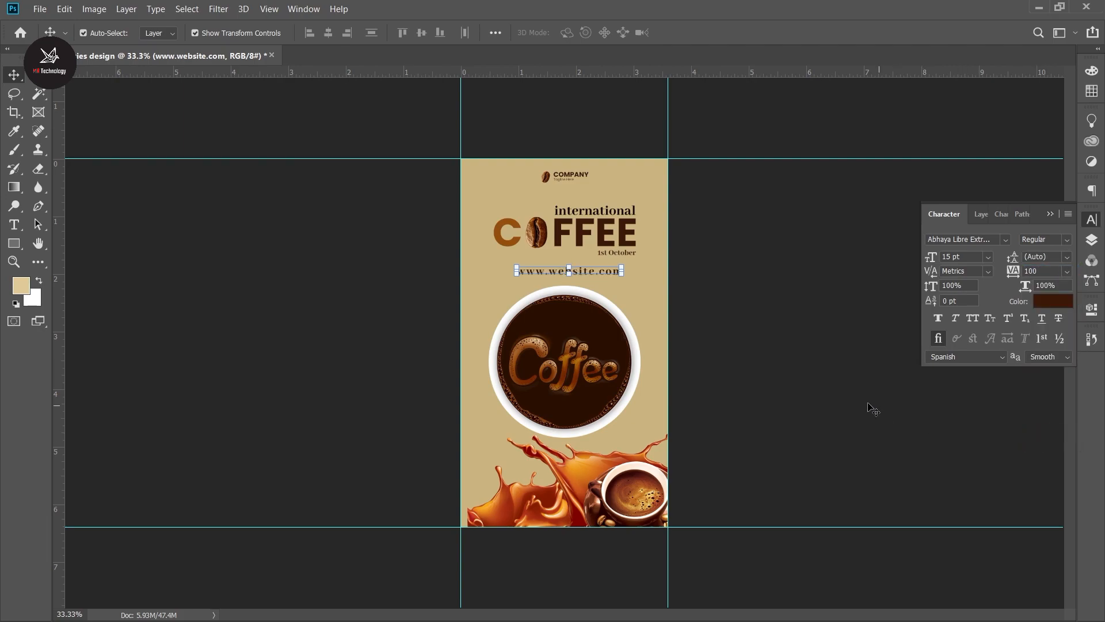
{"action": "left_click", "coordinate": [597, 274]}
{"action": "left_click", "coordinate": [624, 271]}
{"action": "left_click", "coordinate": [692, 33]}
{"action": "left_click", "coordinate": [1068, 271]}
{"action": "left_click", "coordinate": [1035, 444]}
{"action": "left_click_drag", "start_coordinate": [604, 271], "coordinate": [597, 265]}
{"action": "left_click", "coordinate": [681, 281]}
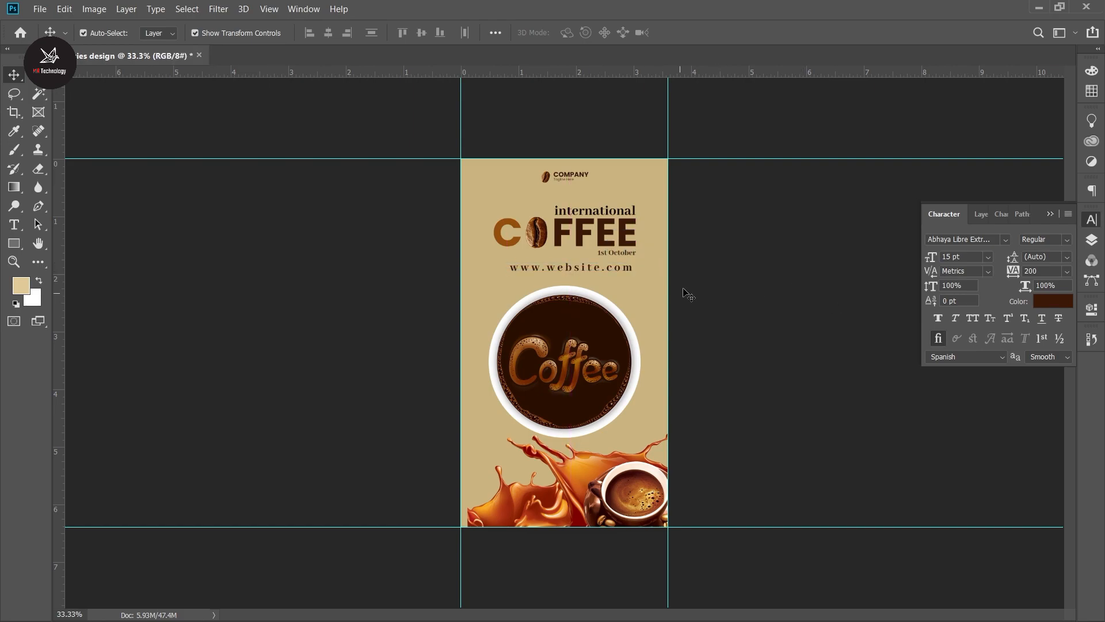
Place the image (47) nuts picture as an embedded layer and enlarge it up to the canvas top, extending past the right edge
{"action": "left_click", "coordinate": [39, 8]}
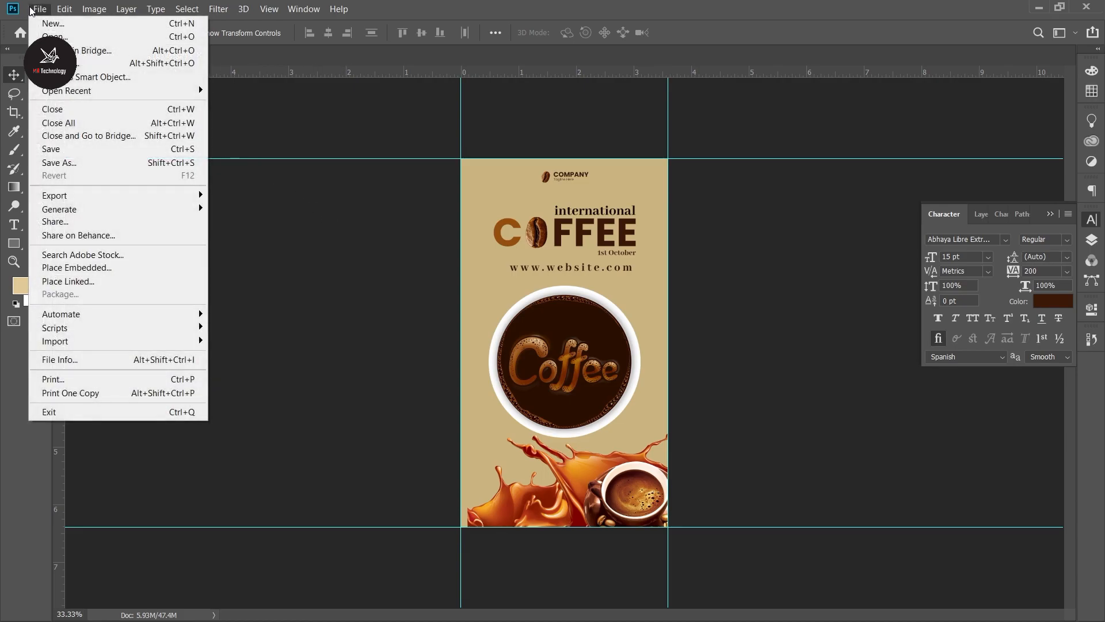
{"action": "left_click", "coordinate": [79, 267]}
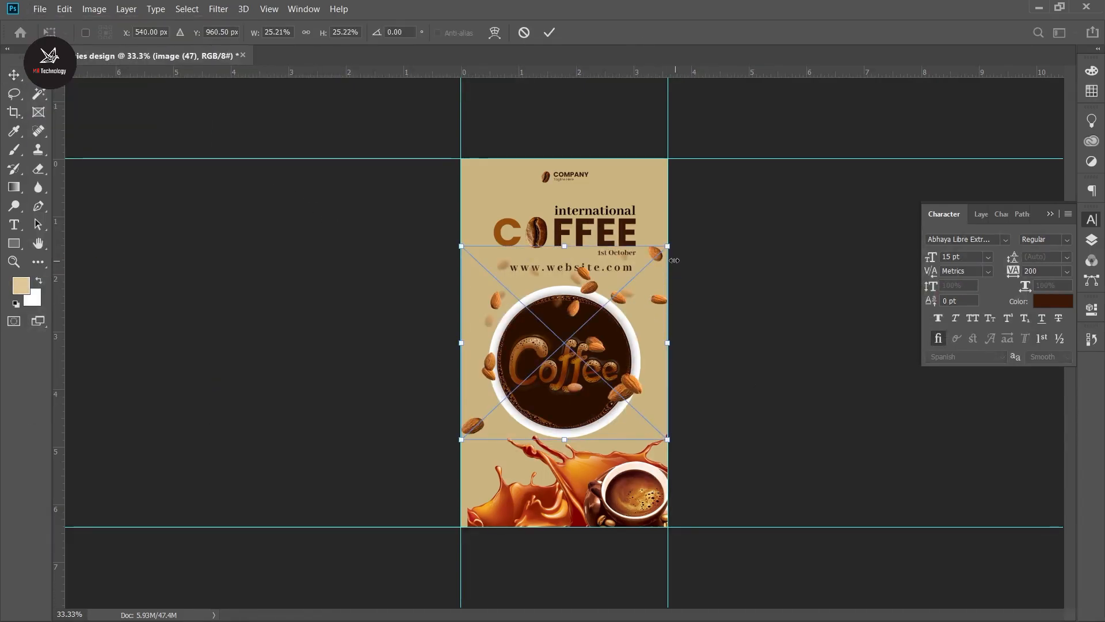
{"action": "left_click_drag", "start_coordinate": [674, 260], "coordinate": [801, 157]}
{"action": "left_click", "coordinate": [547, 33]}
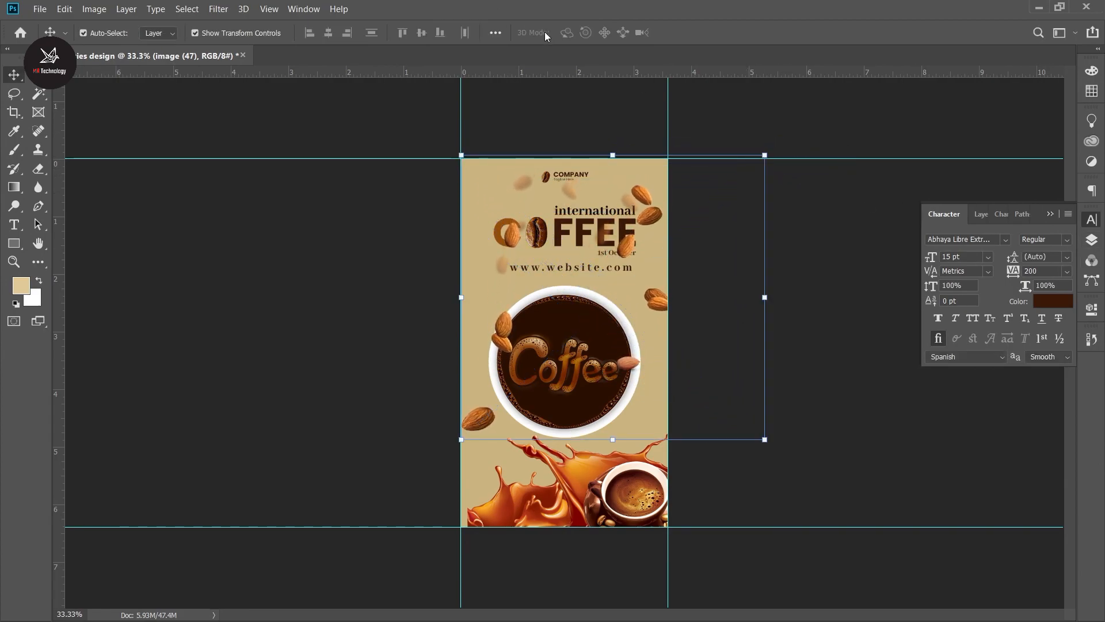
Move the image (47) layer below pngegg (2), directly above Color Fill 1
{"action": "left_click", "coordinate": [1092, 240]}
{"action": "left_click_drag", "start_coordinate": [1004, 299], "coordinate": [1005, 403]}
{"action": "left_click_drag", "start_coordinate": [1002, 365], "coordinate": [1002, 403]}
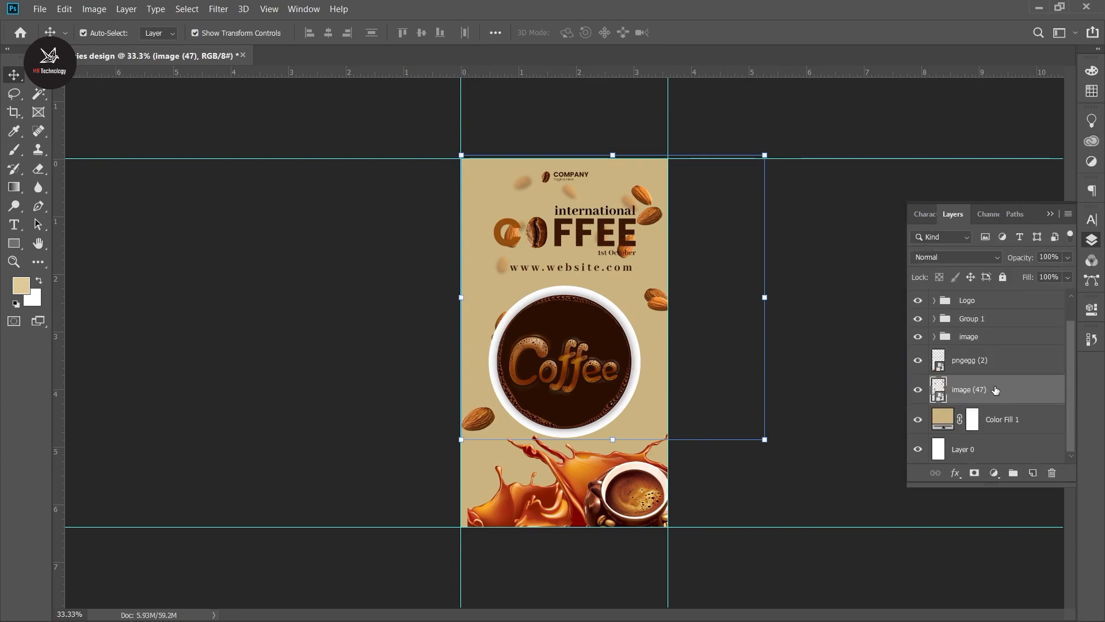
Apply a Gaussian Blur with a 16.6-pixel radius to the image (47) layer and deselect it
{"action": "left_click", "coordinate": [220, 9]}
{"action": "mouse_move", "coordinate": [325, 166]}
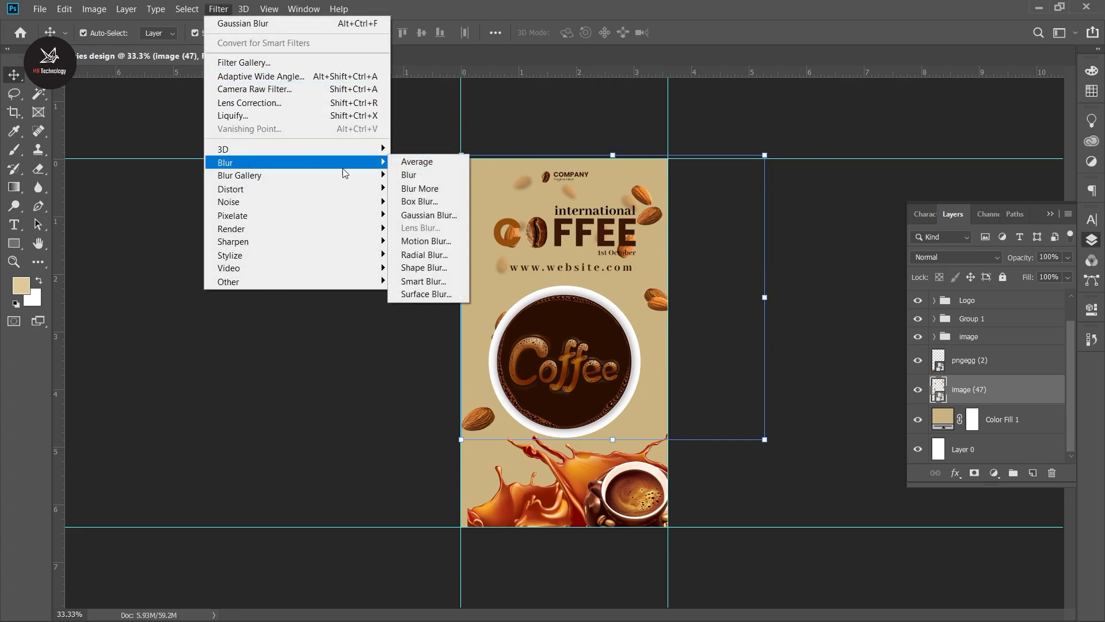
{"action": "left_click", "coordinate": [429, 215]}
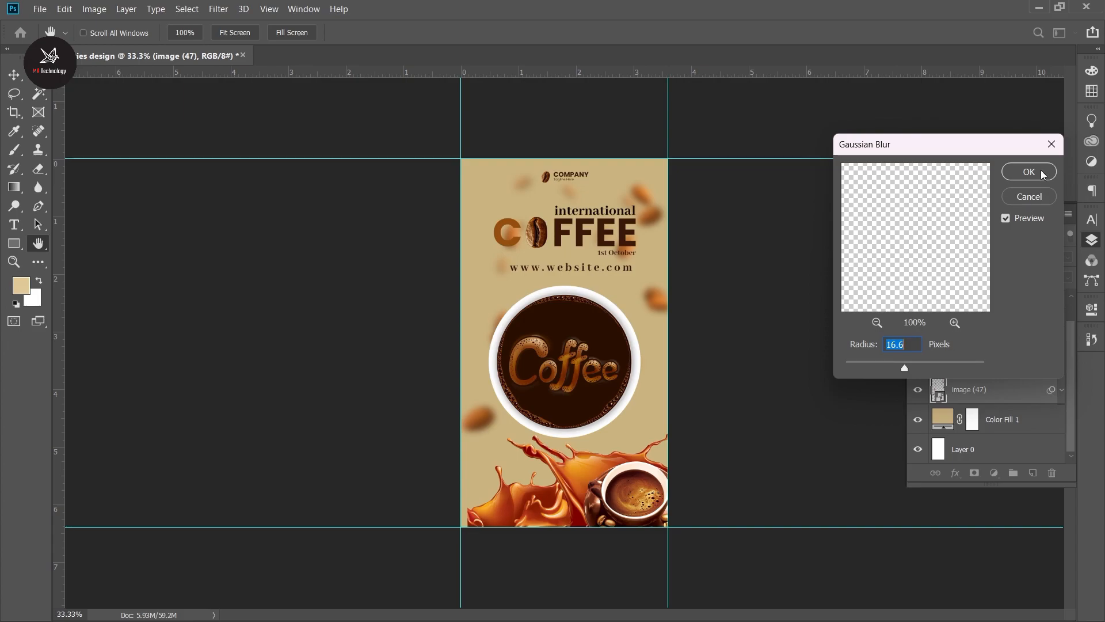
{"action": "left_click", "coordinate": [1023, 172]}
{"action": "left_click", "coordinate": [866, 252]}
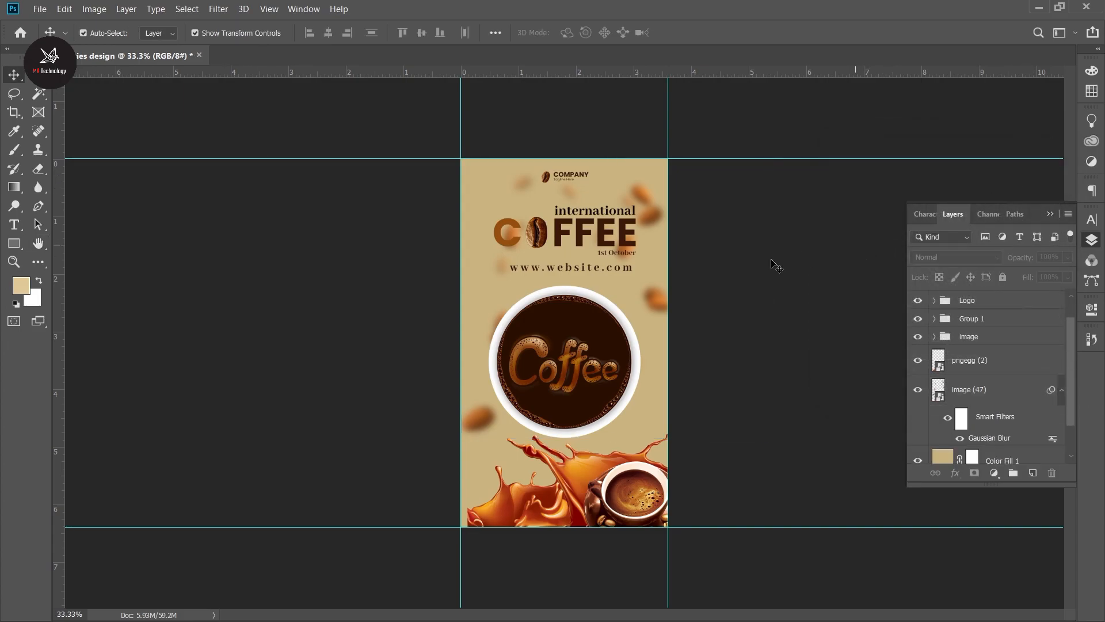
{"action": "left_click", "coordinate": [1051, 215]}
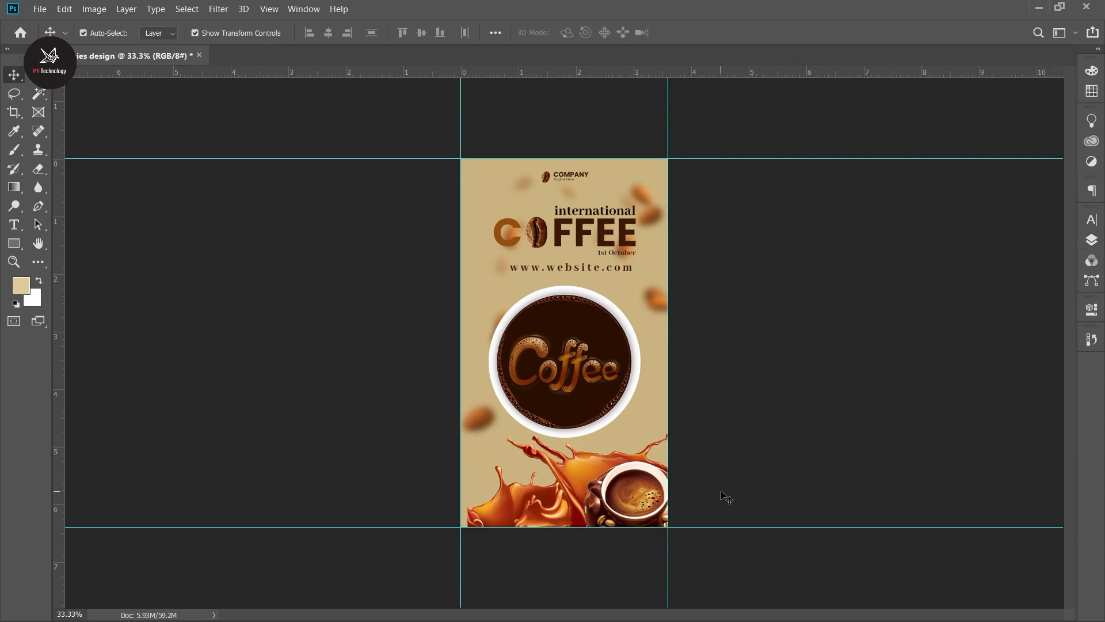
Recolor the title's letter C to the dark brown 3b1807 and deselect it
{"action": "left_click", "coordinate": [510, 249]}
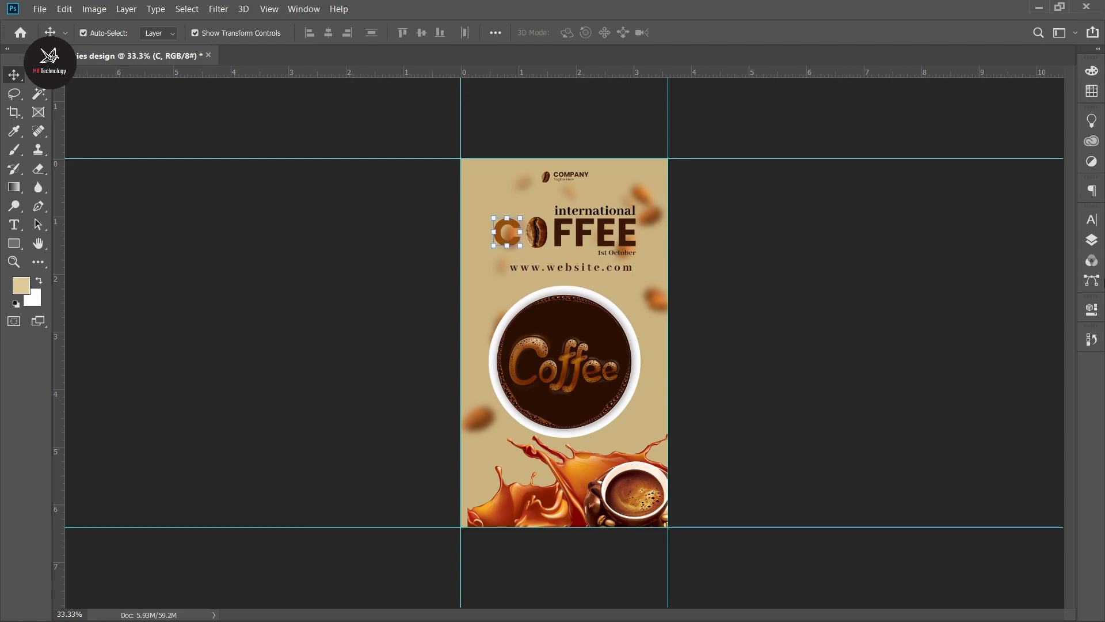
{"action": "left_click", "coordinate": [1091, 241]}
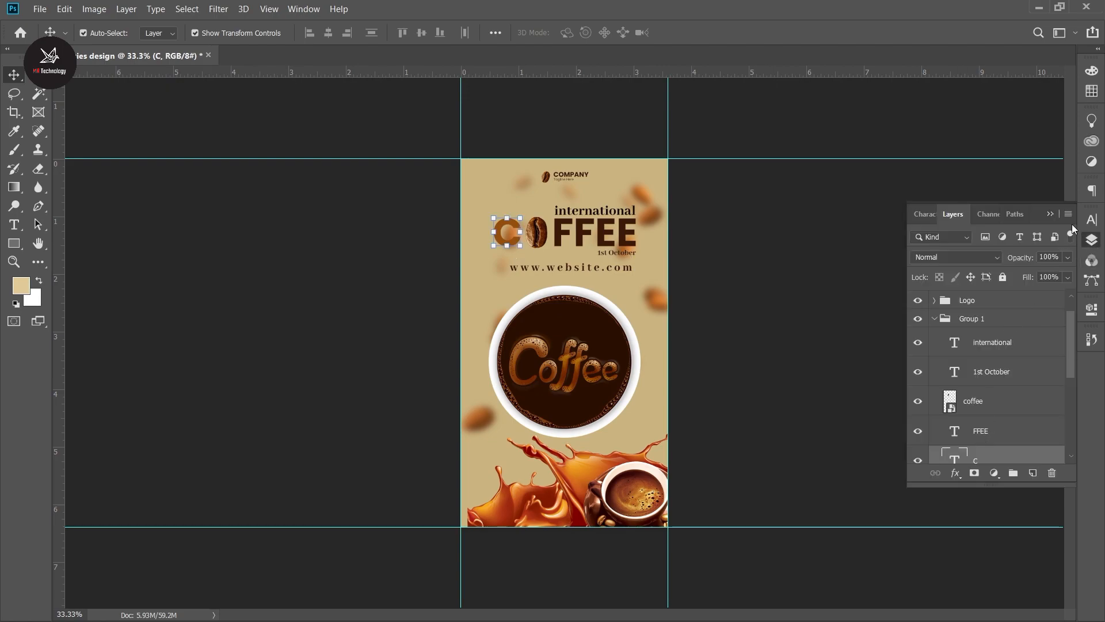
{"action": "left_click", "coordinate": [1091, 219]}
{"action": "left_click", "coordinate": [1049, 301]}
{"action": "left_click", "coordinate": [598, 309]}
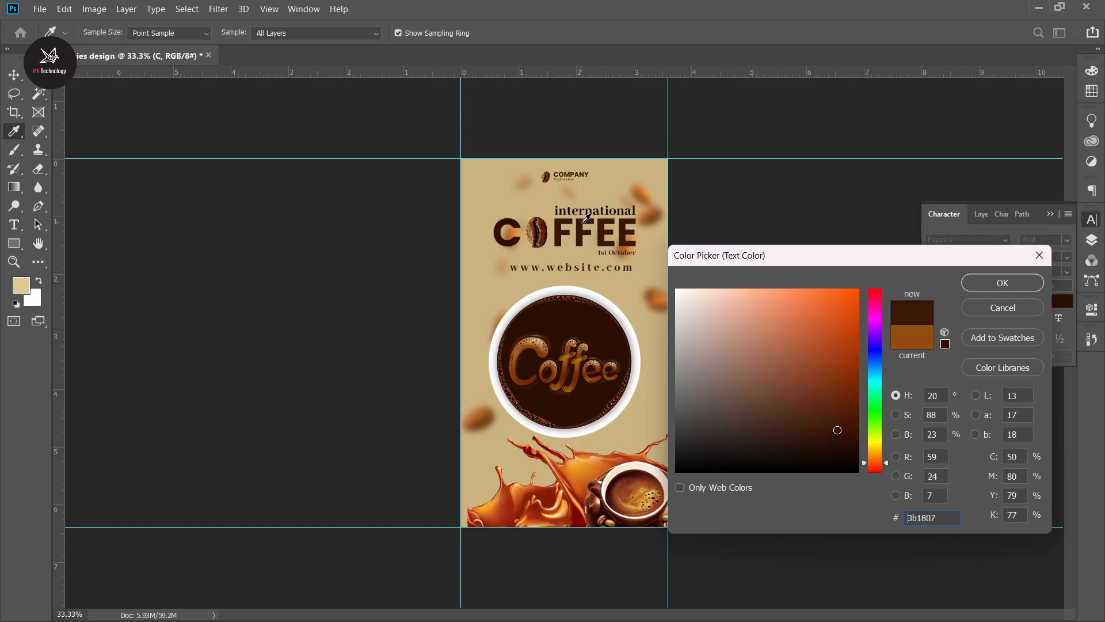
{"action": "left_click", "coordinate": [982, 281]}
{"action": "key", "text": "v"}
{"action": "left_click", "coordinate": [371, 131]}
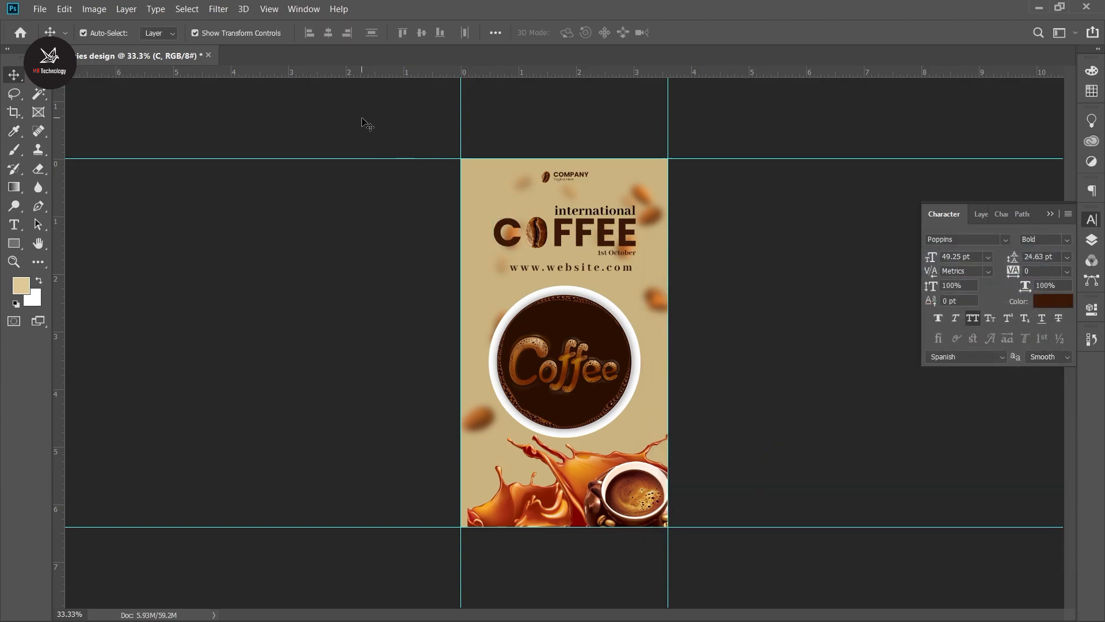
{"action": "left_click", "coordinate": [1051, 213]}
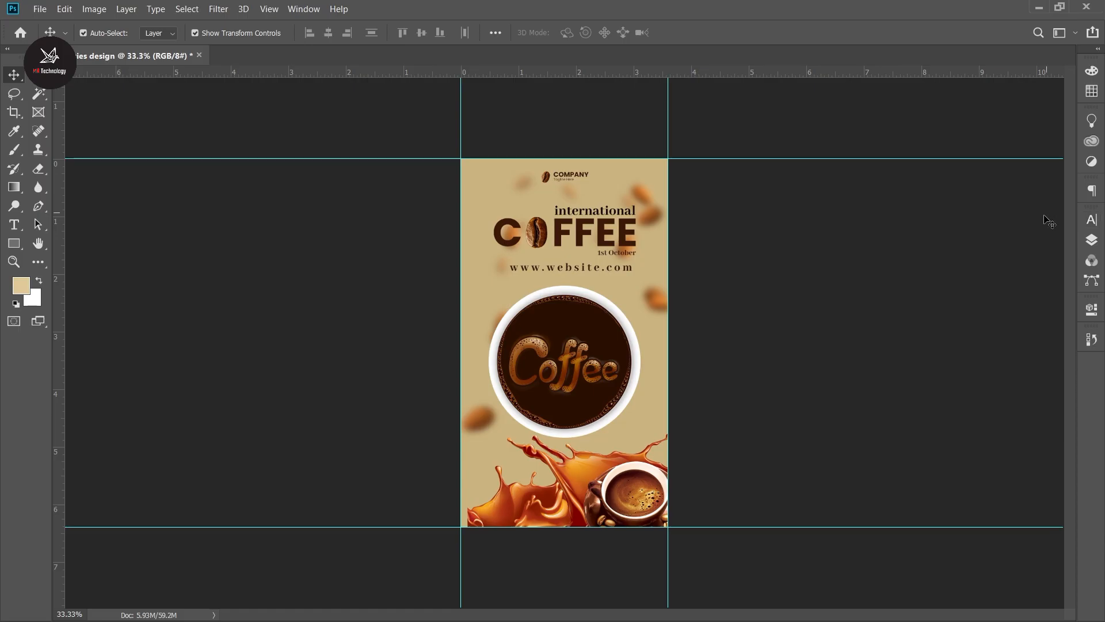